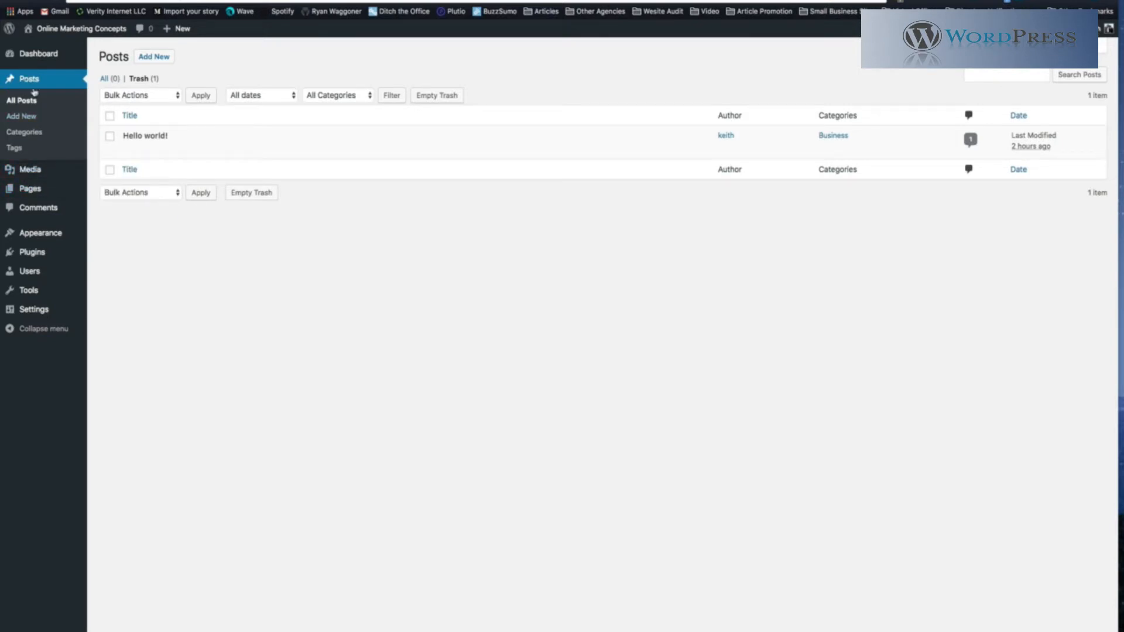
# Step: Open the Business post category for editing, request its deletion, and cancel the request
pyautogui.click(36, 137)
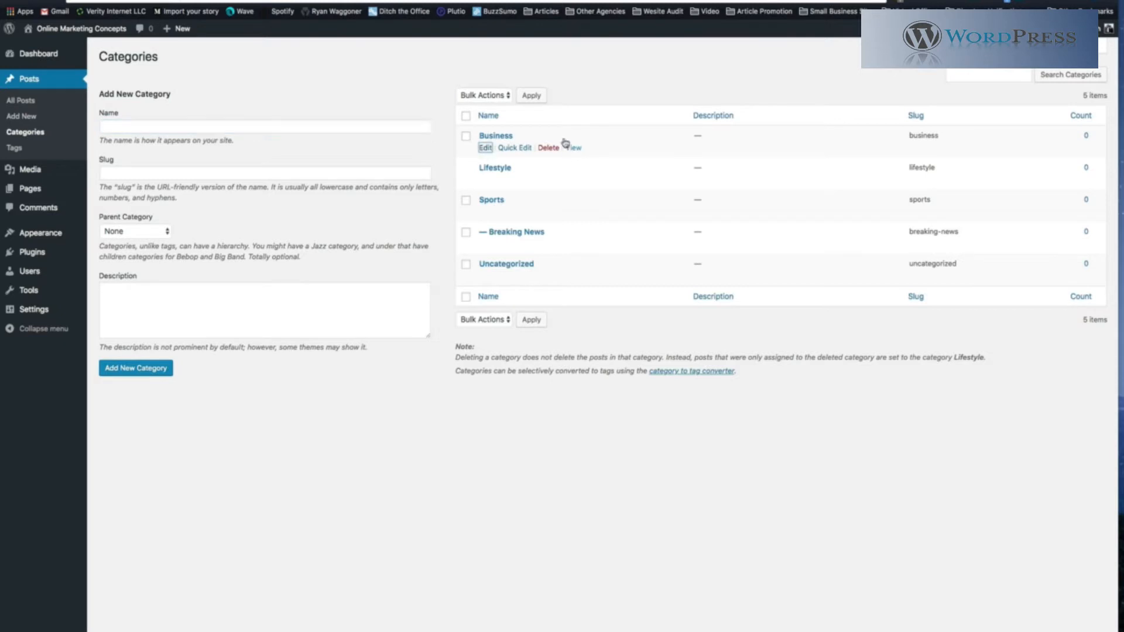
pyautogui.click(503, 139)
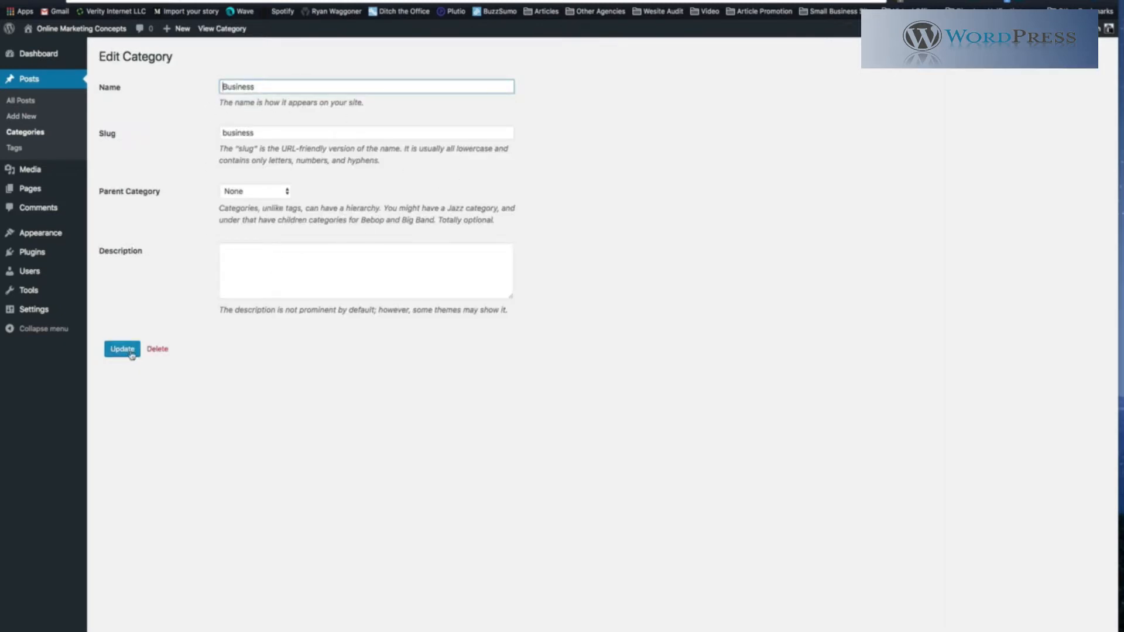
pyautogui.click(158, 349)
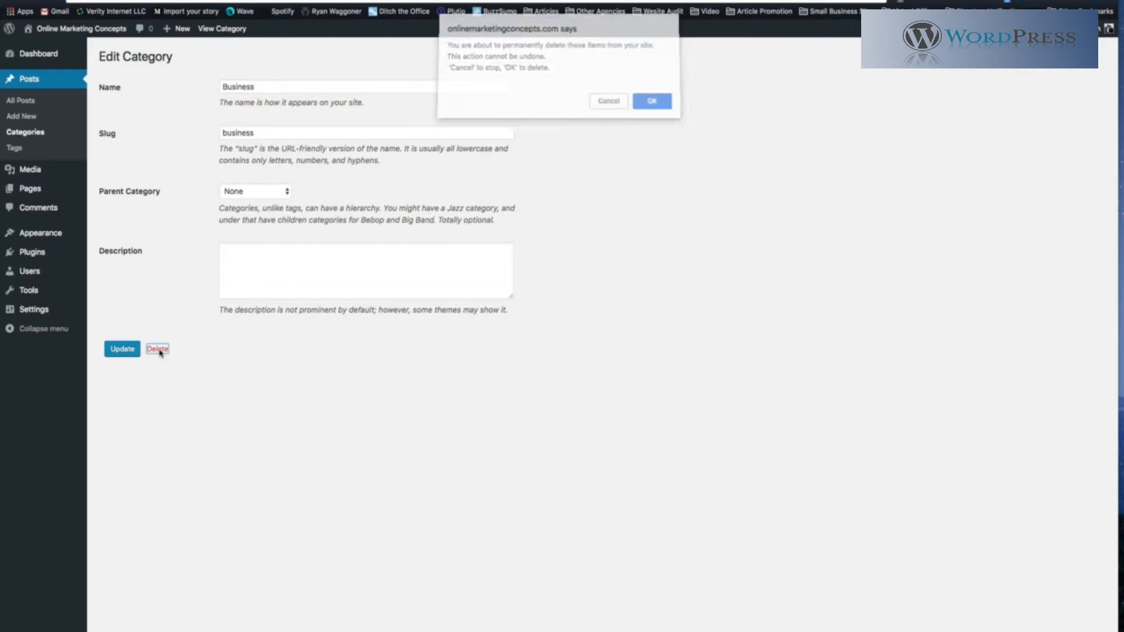
pyautogui.click(609, 104)
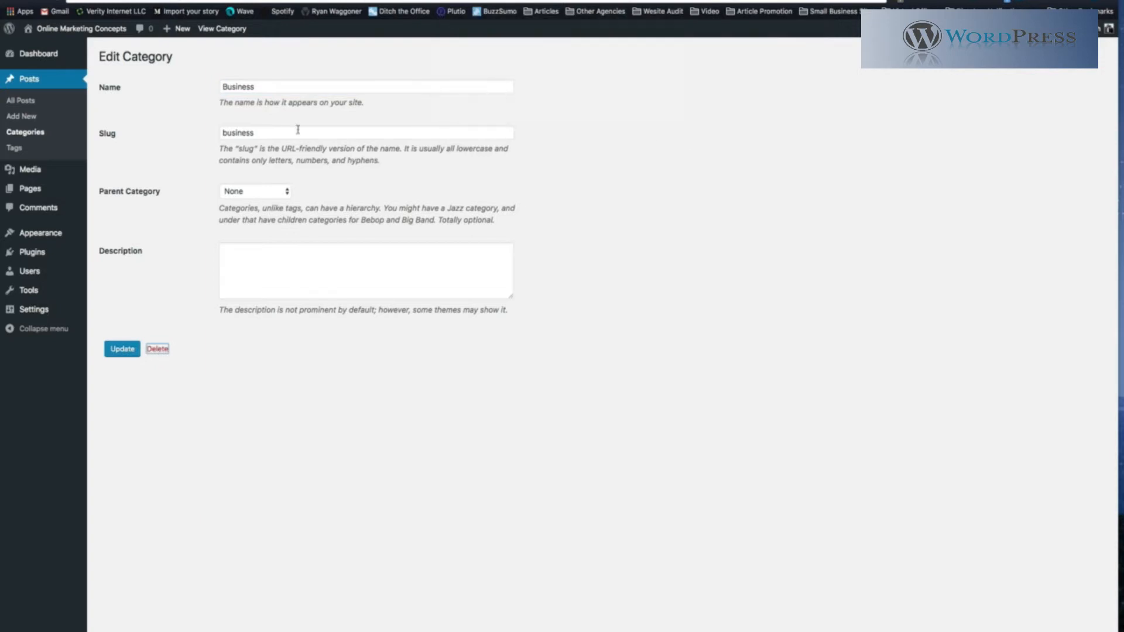
# Step: Permanently delete the football tag from the post tags
pyautogui.click(14, 148)
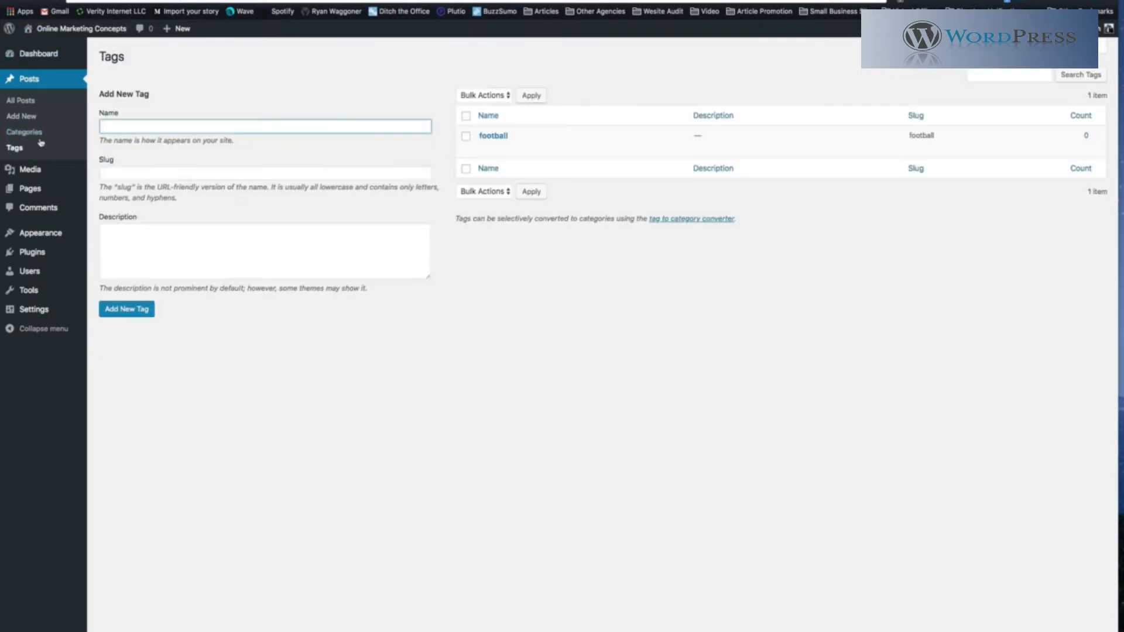
pyautogui.moveTo(495, 144)
pyautogui.click(548, 148)
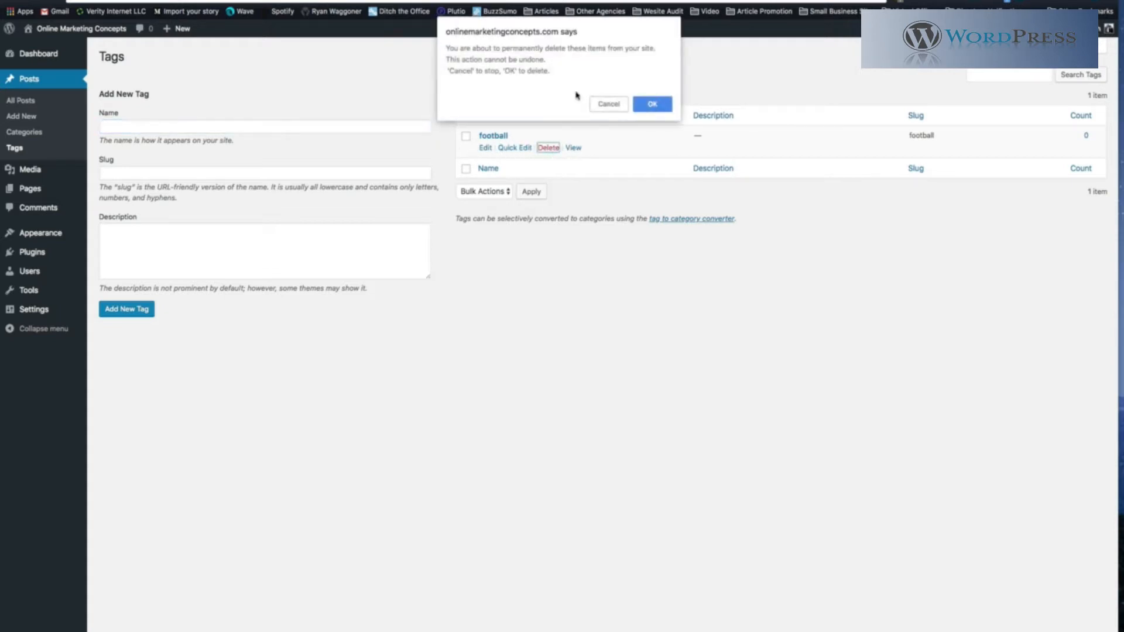
pyautogui.click(650, 103)
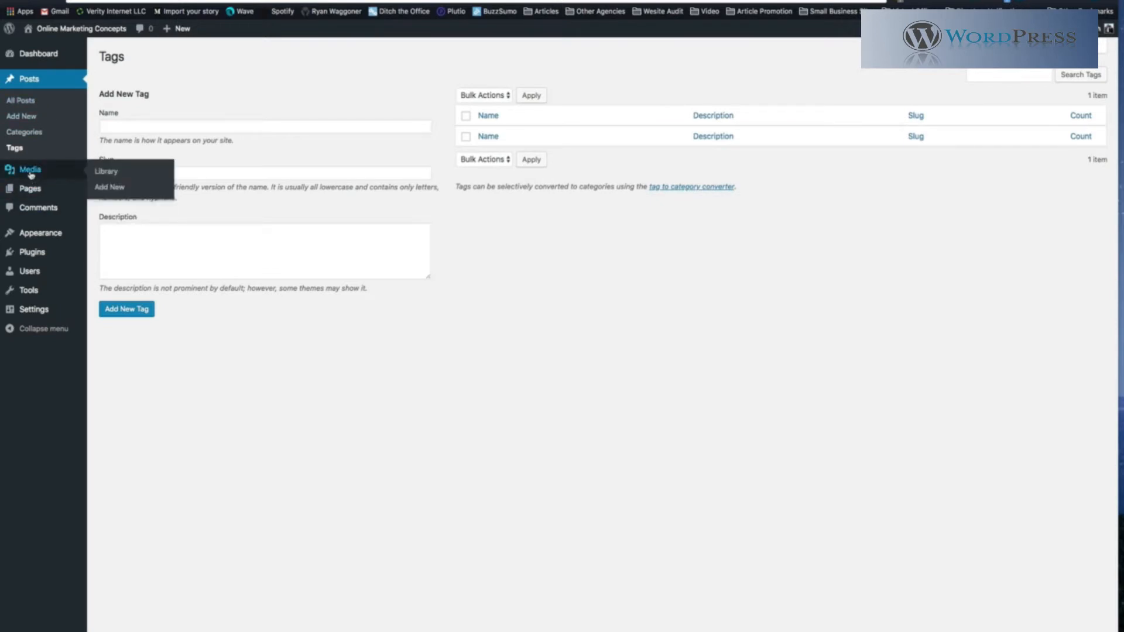
# Step: Permanently delete the image marketing.jpg from the media library
pyautogui.click(35, 174)
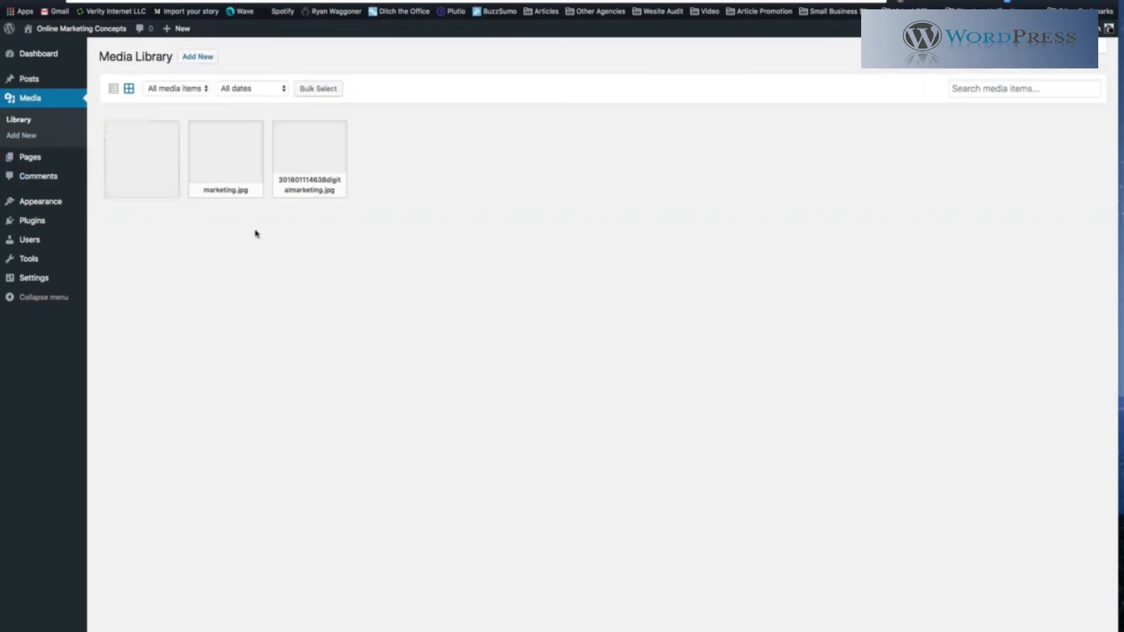
pyautogui.click(237, 164)
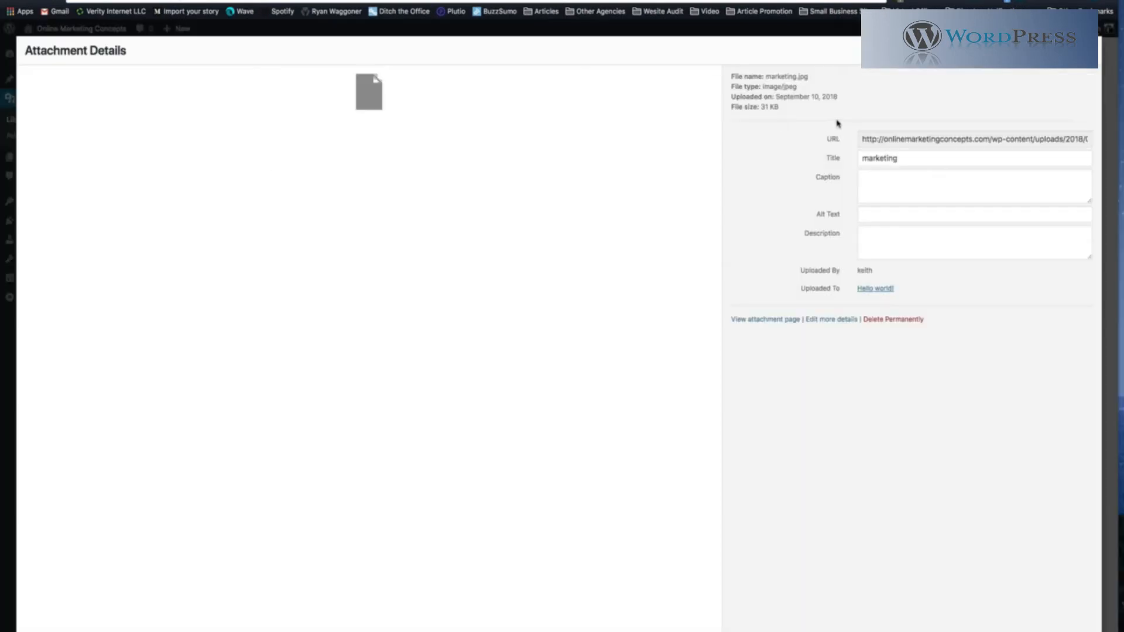
pyautogui.click(892, 322)
pyautogui.click(667, 96)
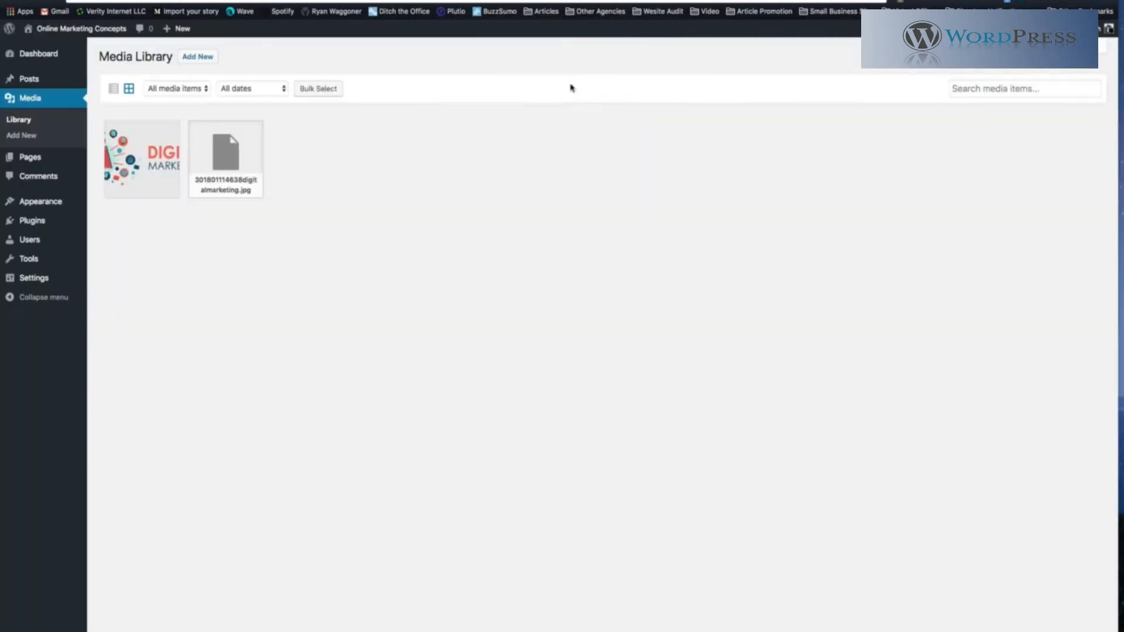
pyautogui.click(222, 162)
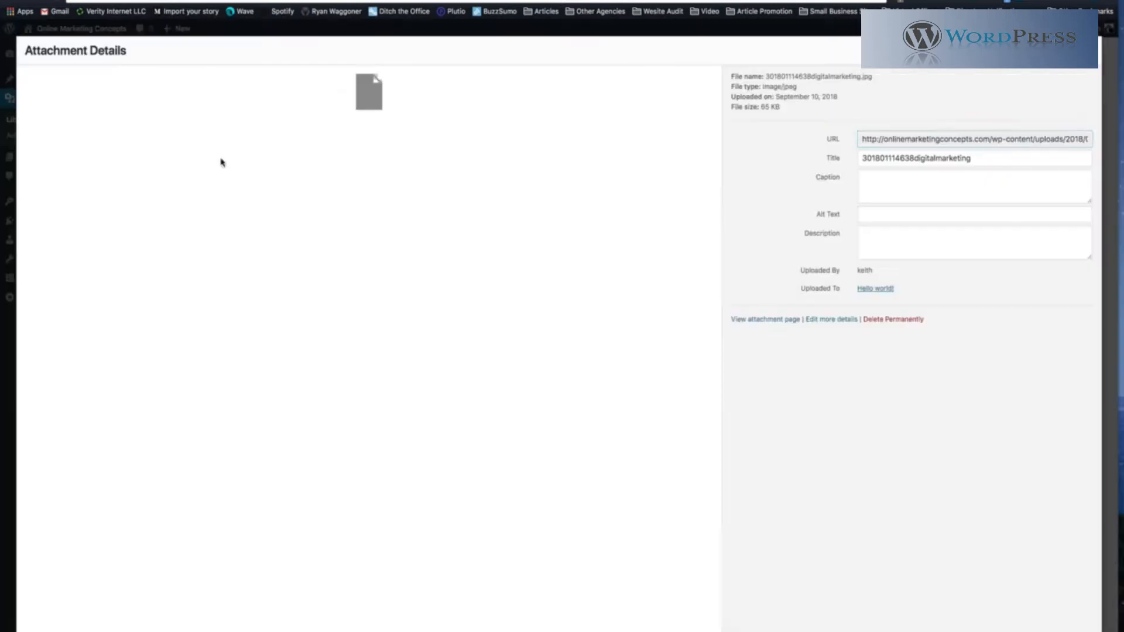
pyautogui.click(902, 322)
pyautogui.click(651, 91)
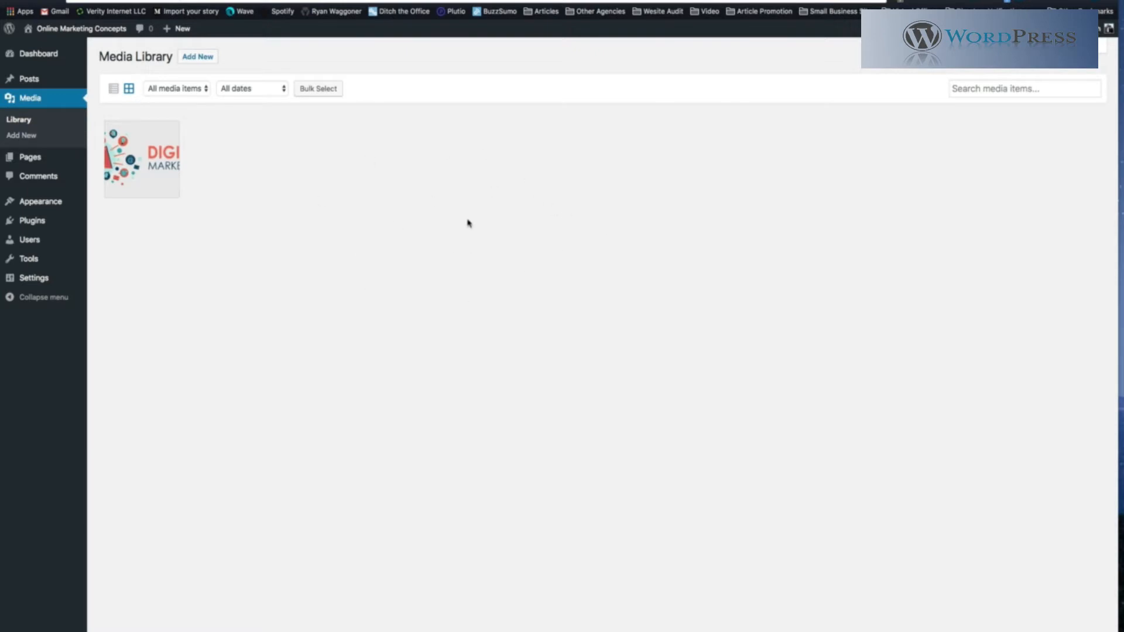
# Step: Open the remaining Digital Marketing image for editing, rotate it counter-clockwise and back clockwise, and close it without saving
pyautogui.click(164, 142)
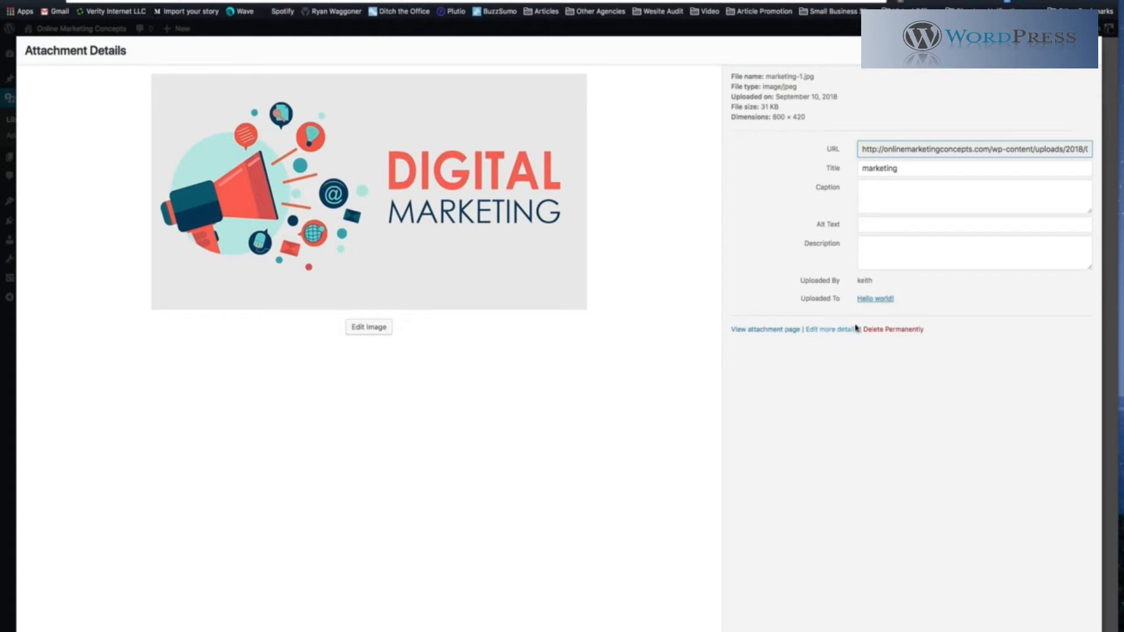
pyautogui.click(371, 328)
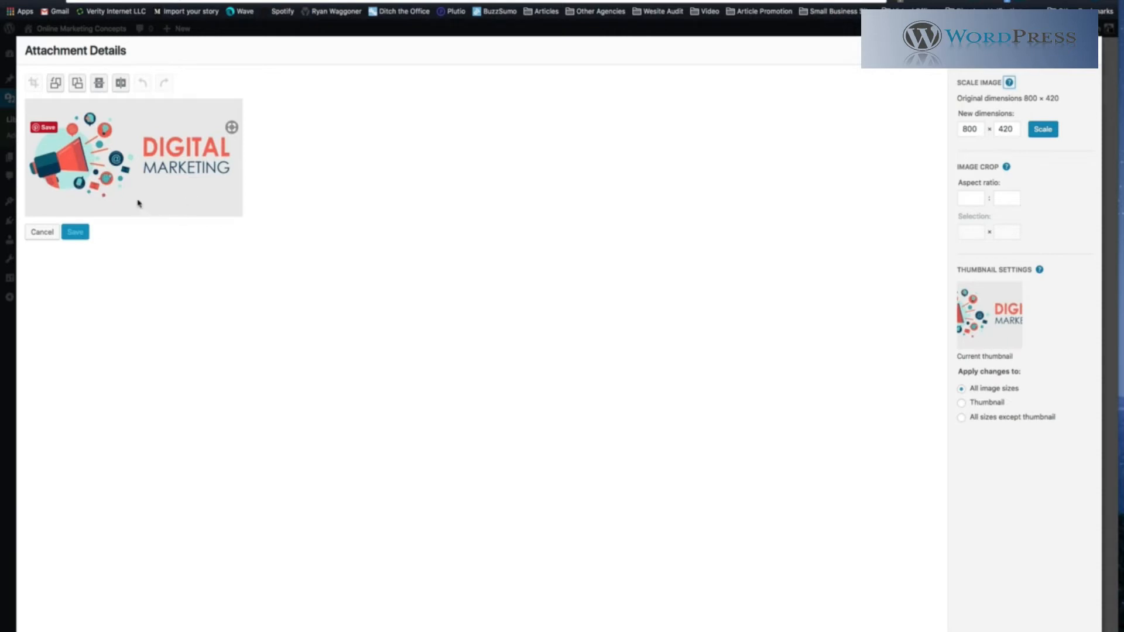
pyautogui.click(55, 83)
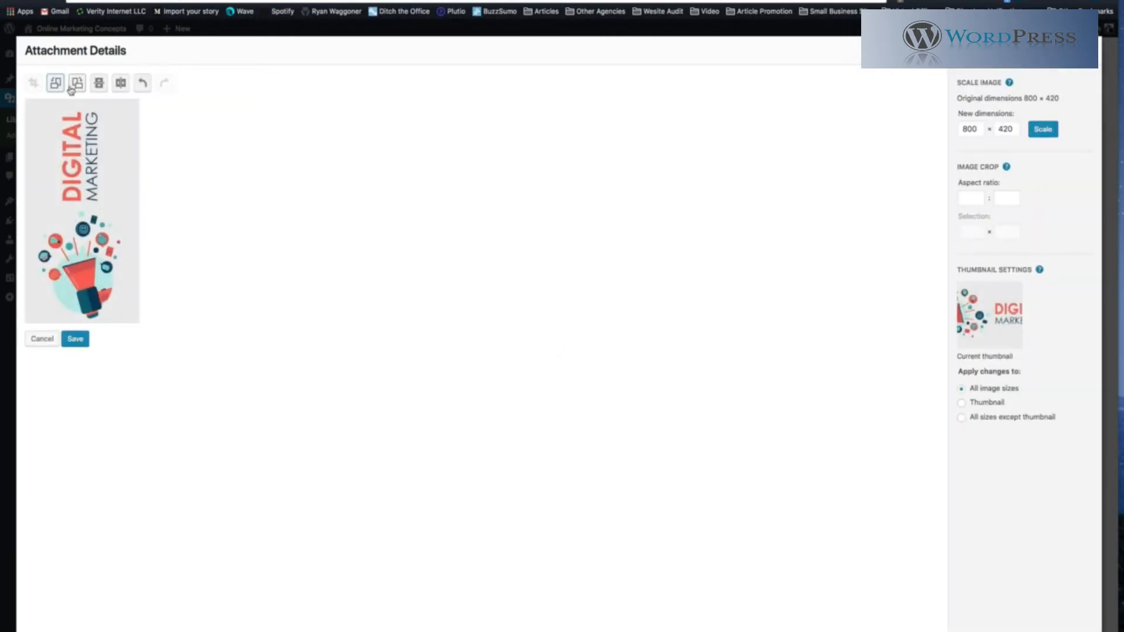
pyautogui.click(78, 83)
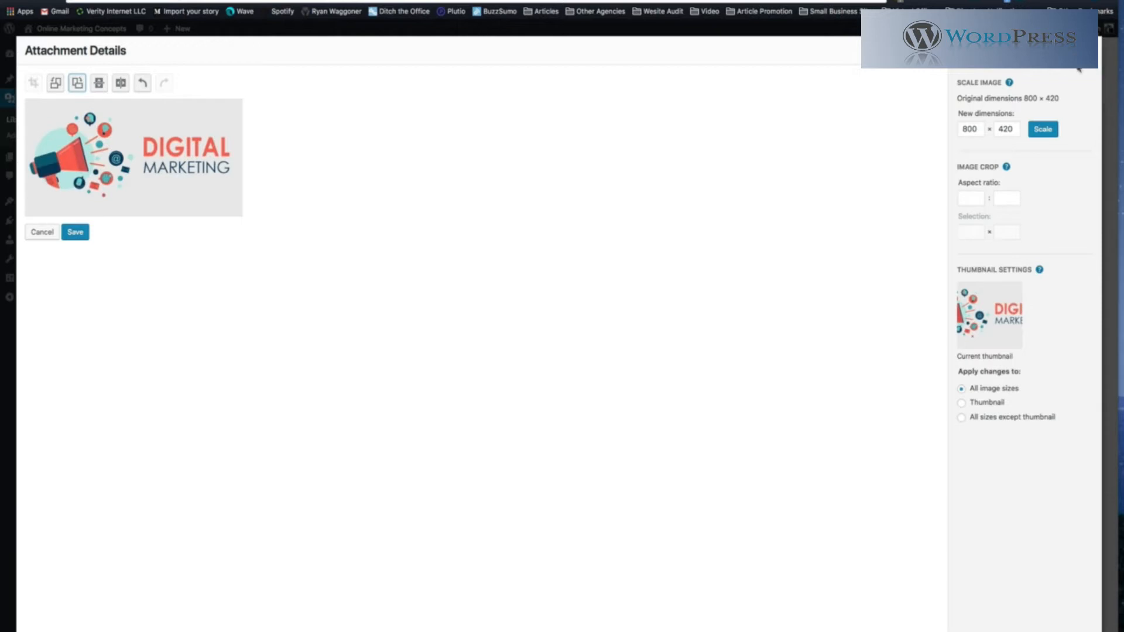
pyautogui.click(1087, 51)
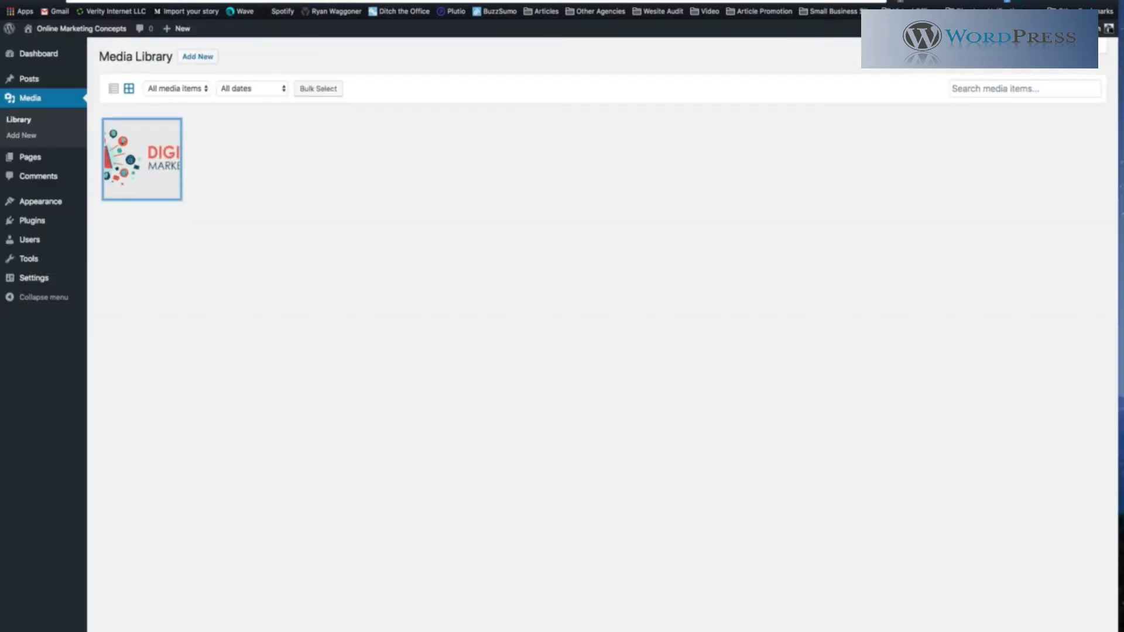
# Step: Open the list of all pages and look at the Sample Page in the page editor
pyautogui.moveTo(32, 157)
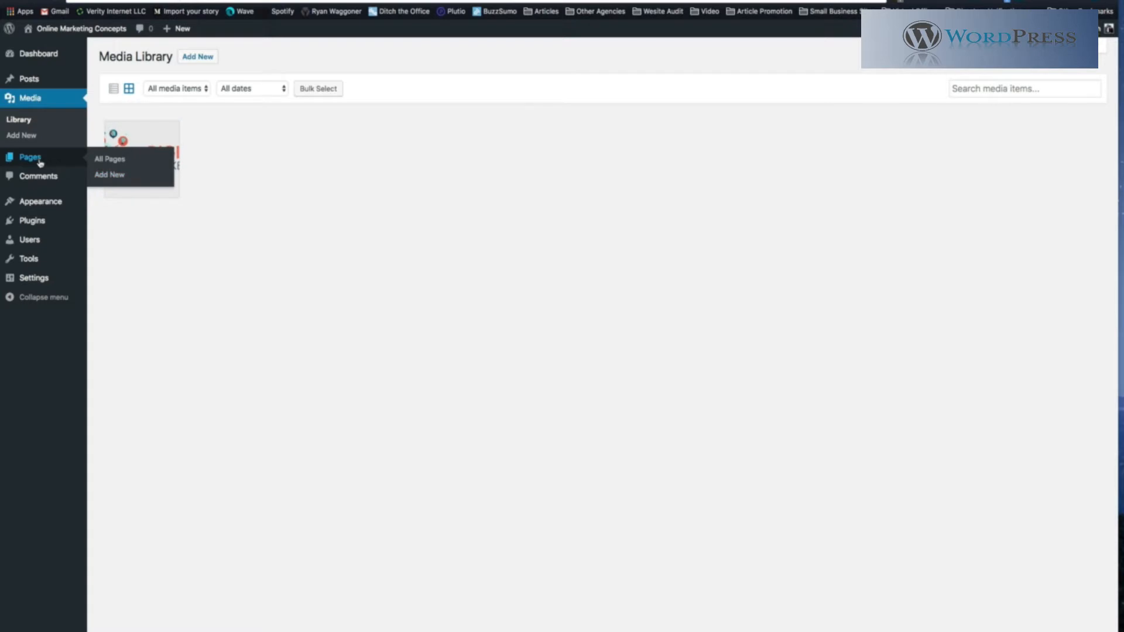
pyautogui.click(57, 166)
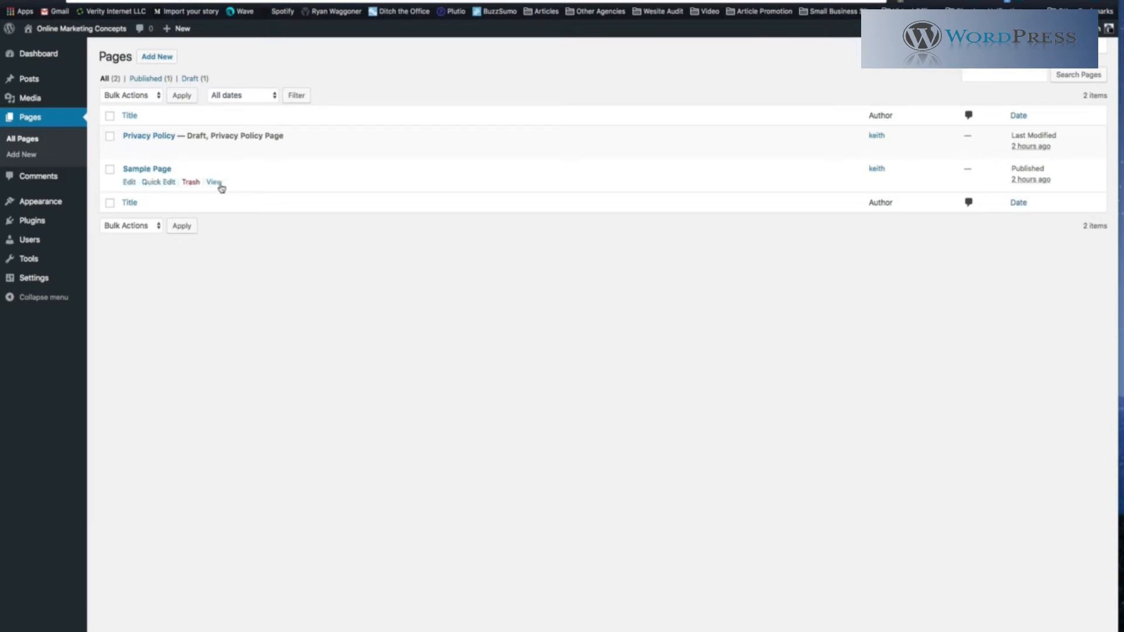
pyautogui.click(141, 171)
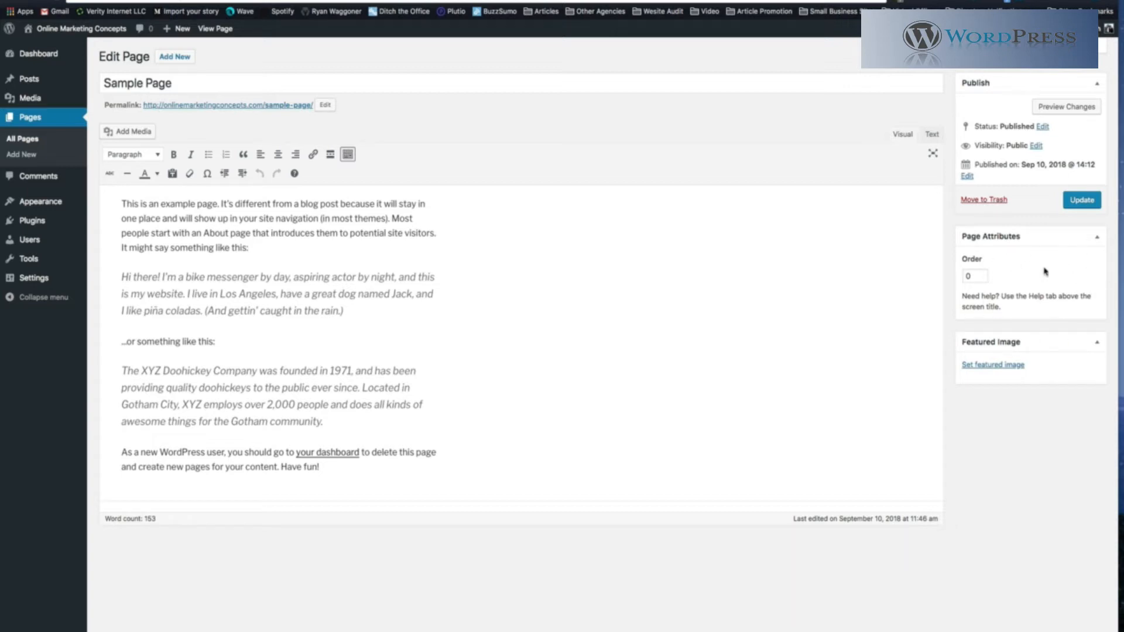
pyautogui.click(1035, 1)
pyautogui.click(1047, 1)
# Step: Create a new page titled Home and publish it
pyautogui.click(186, 57)
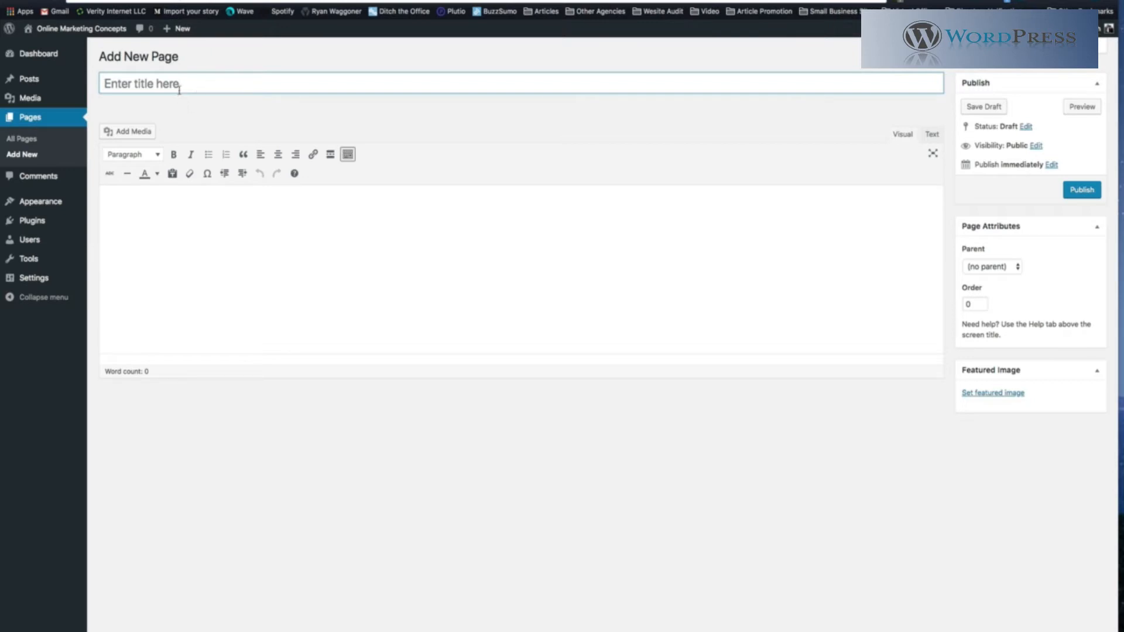
pyautogui.write('Home')
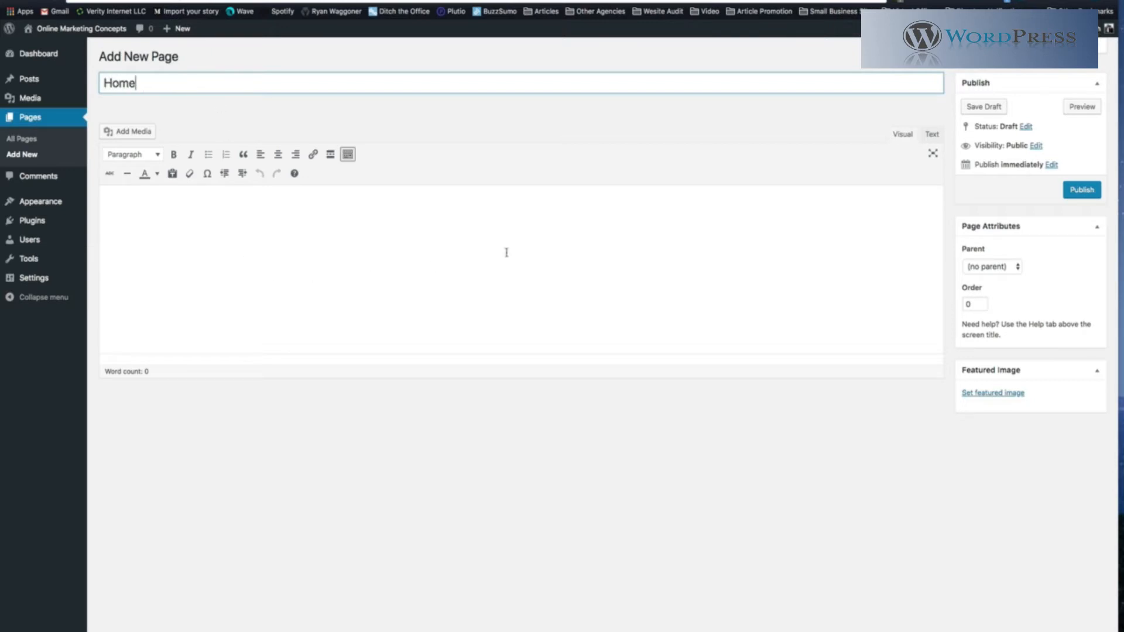
pyautogui.click(1075, 191)
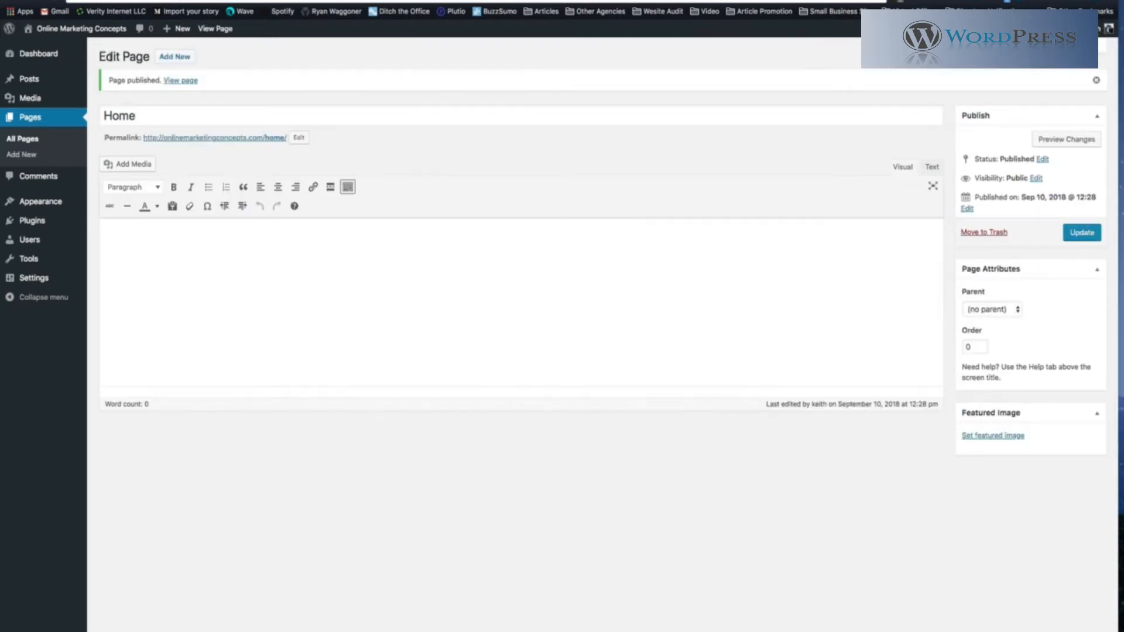
# Step: Create a new page titled About and publish it
pyautogui.click(174, 57)
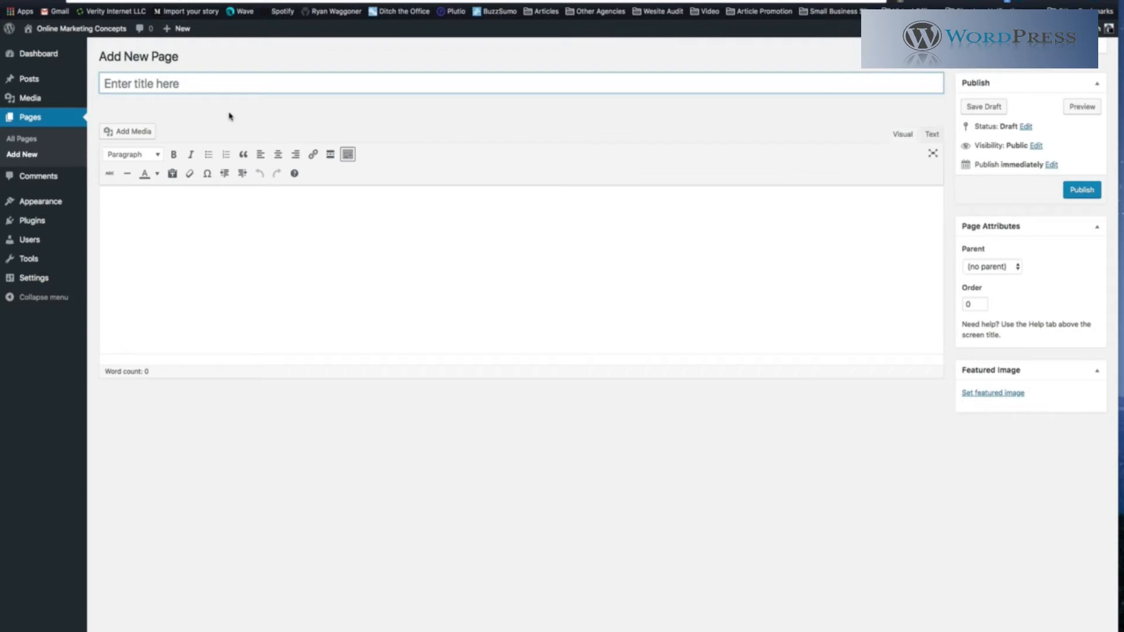
pyautogui.write('About')
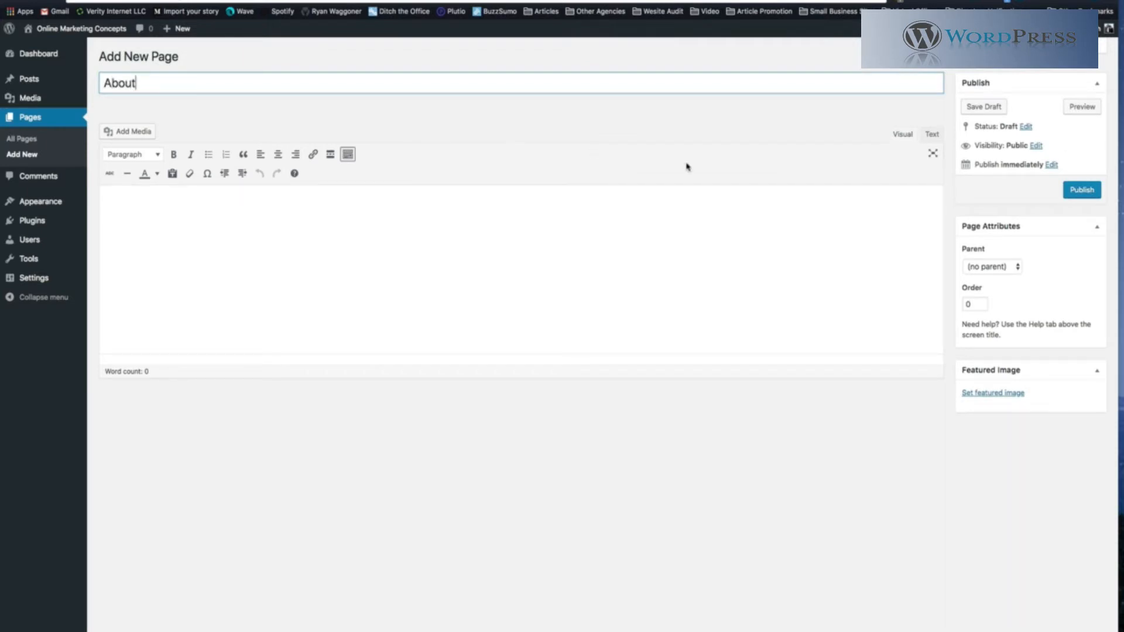
pyautogui.click(1088, 190)
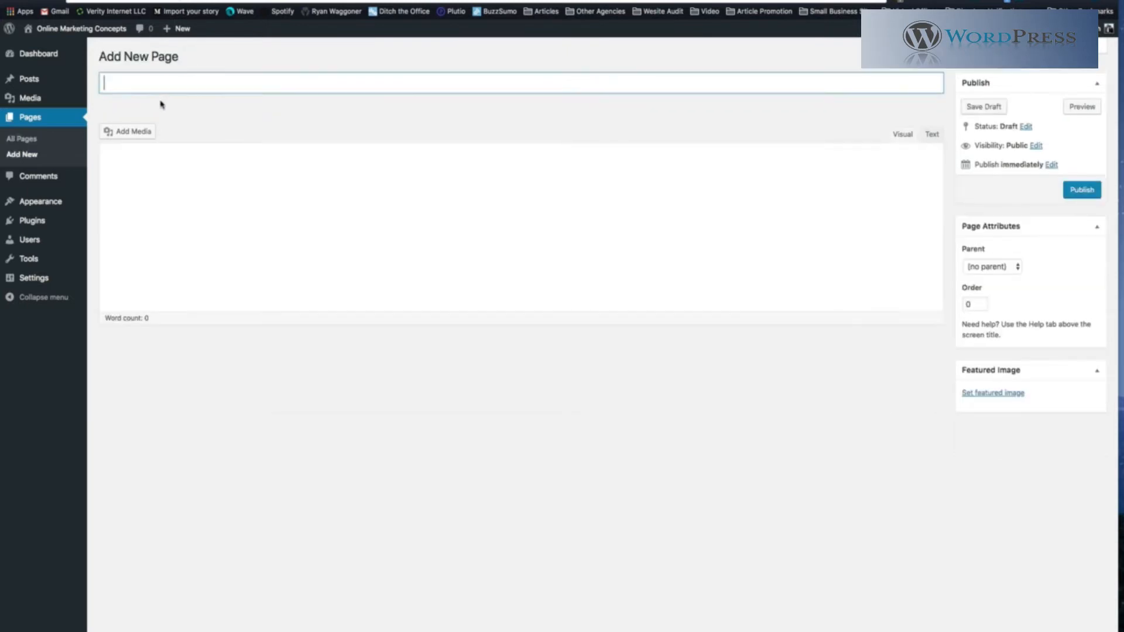
# Step: Title a new page Contact and enter the body text "This is the Contact page"
pyautogui.write('Contact')
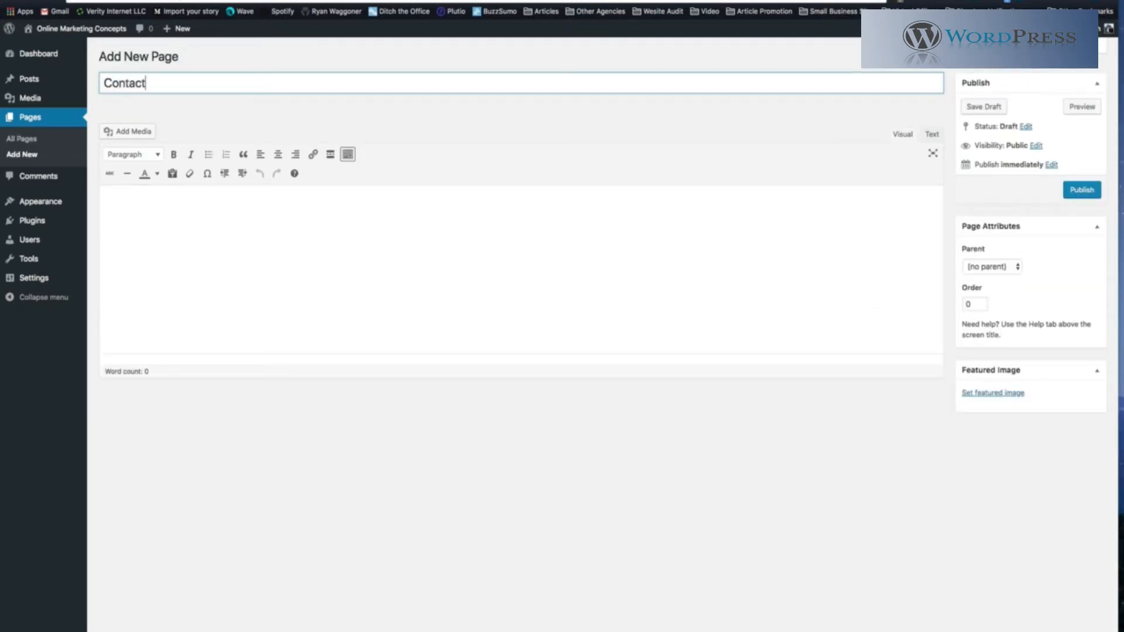
pyautogui.click(1075, 191)
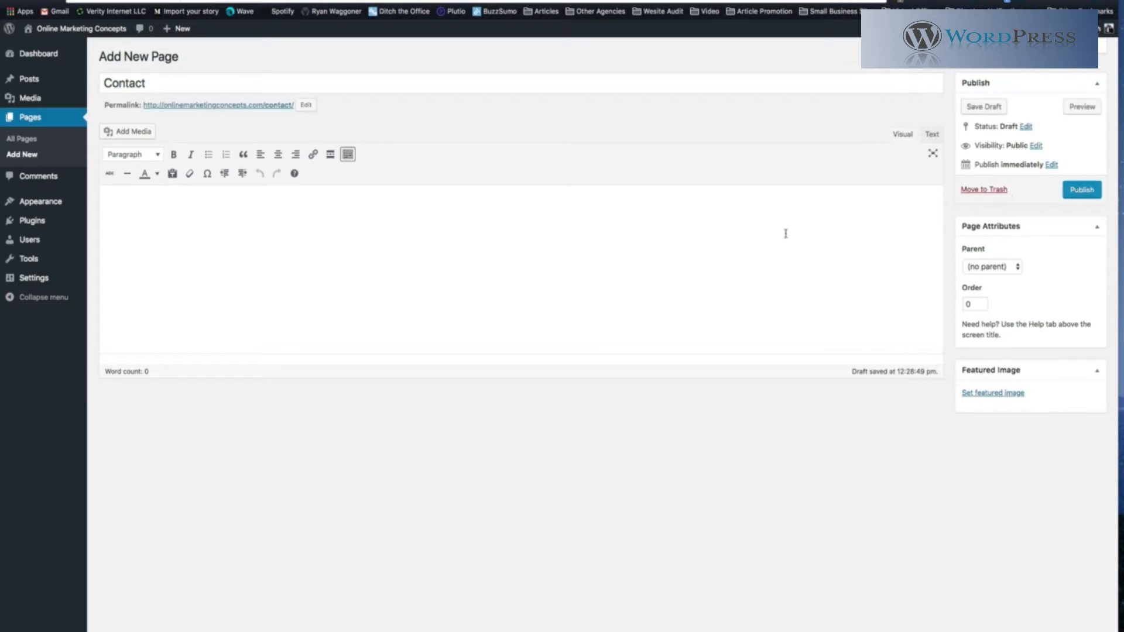
pyautogui.click(306, 234)
pyautogui.write('H')
pyautogui.write('This is the')
pyautogui.write(' Contact page')
# Step: Format the whole body text of the Contact page as Heading 2
pyautogui.hotkey('ctrl', 'a')
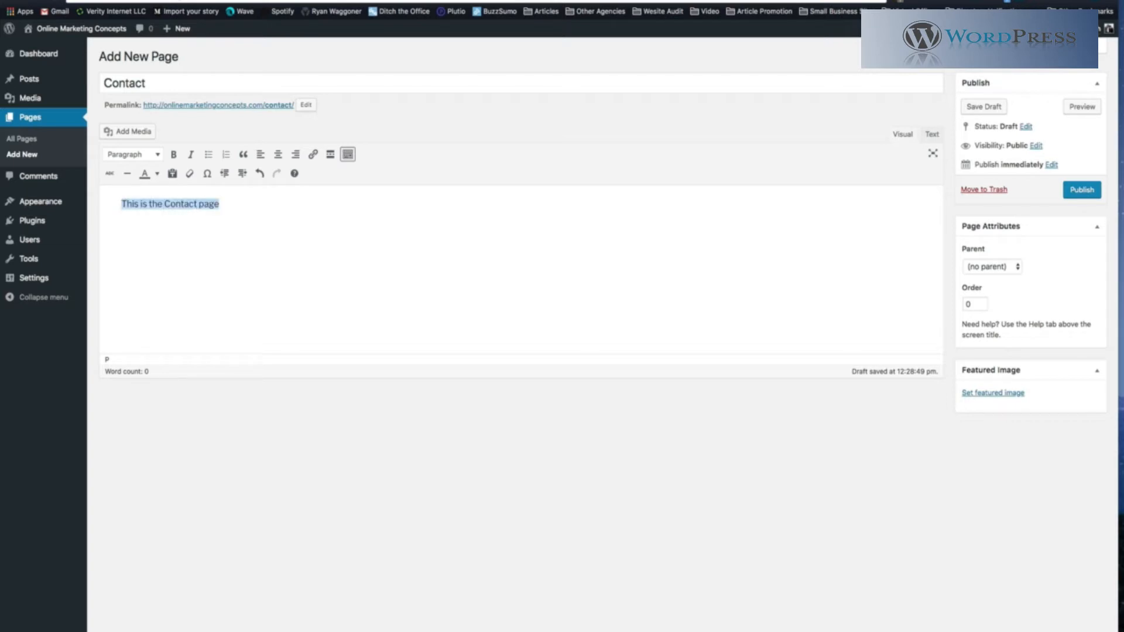
pyautogui.click(138, 154)
pyautogui.click(133, 216)
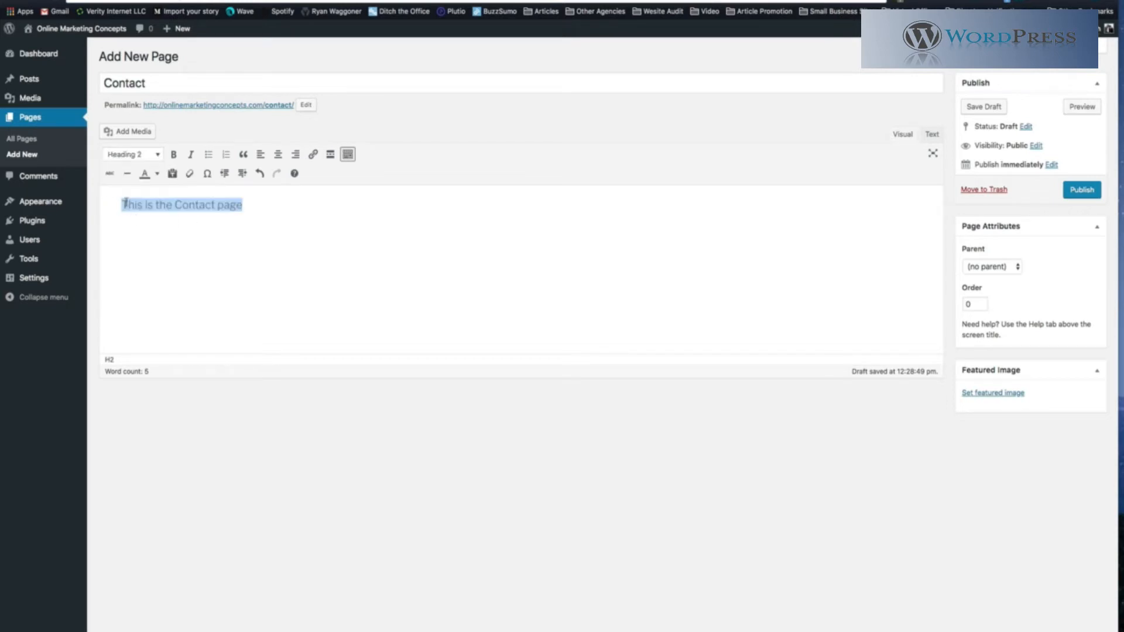
pyautogui.click(264, 213)
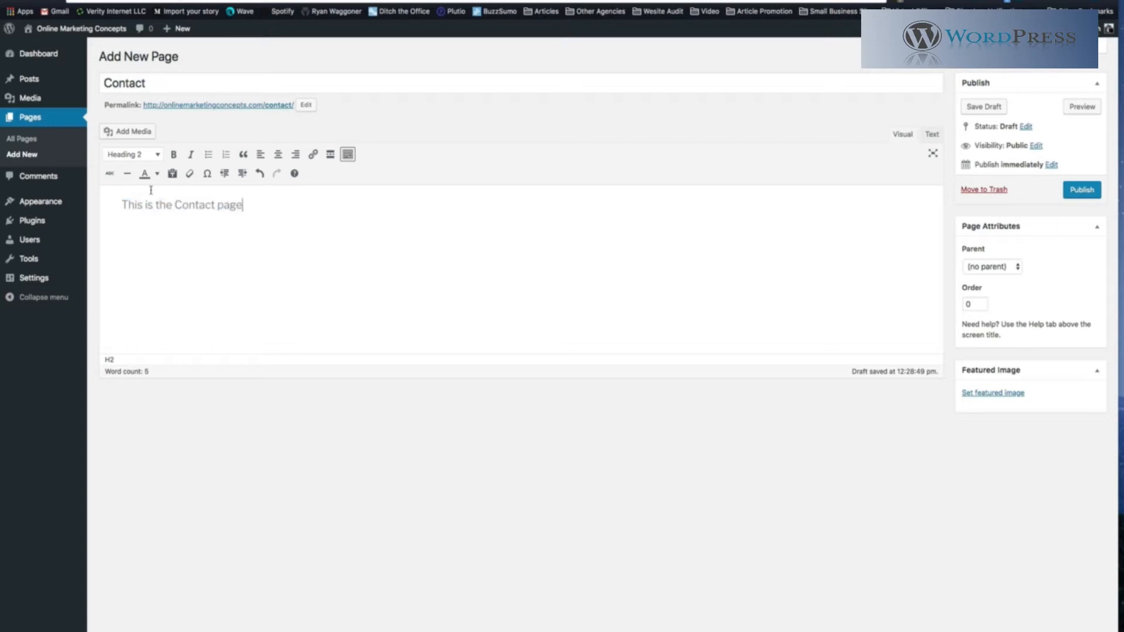
pyautogui.click(141, 156)
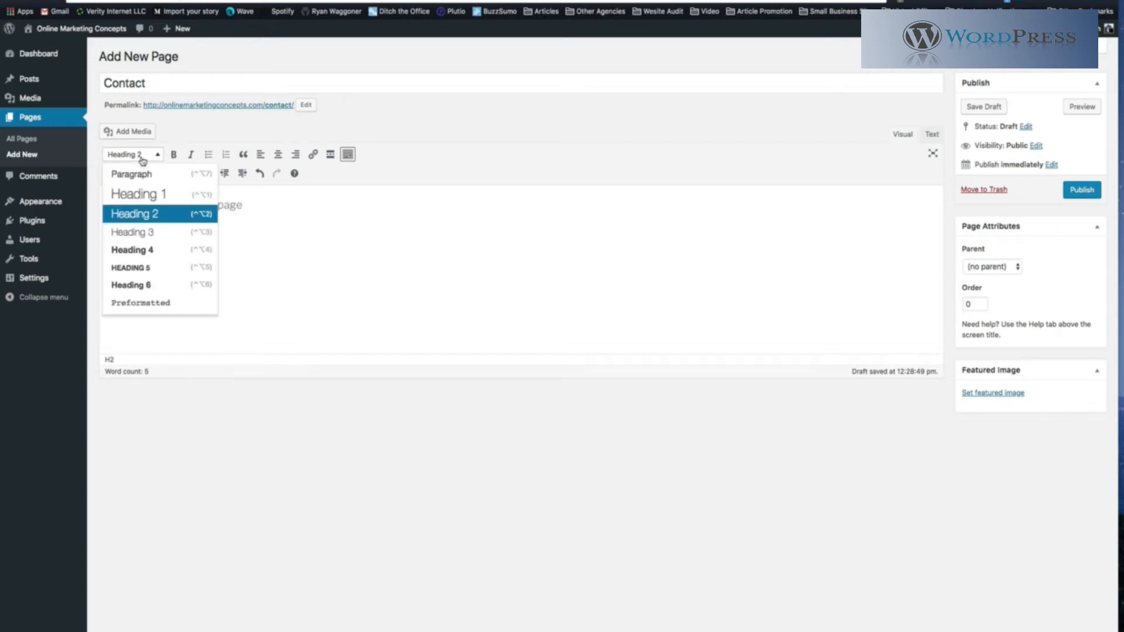
pyautogui.click(739, 209)
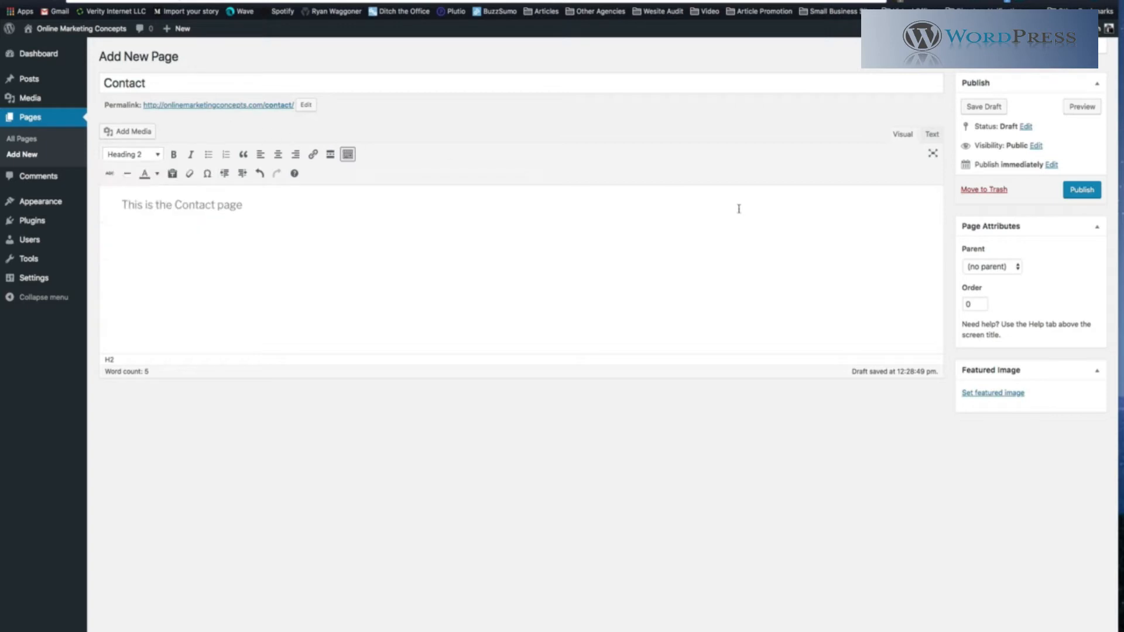
# Step: Publish the Contact page and return to the list of all pages
pyautogui.click(1079, 191)
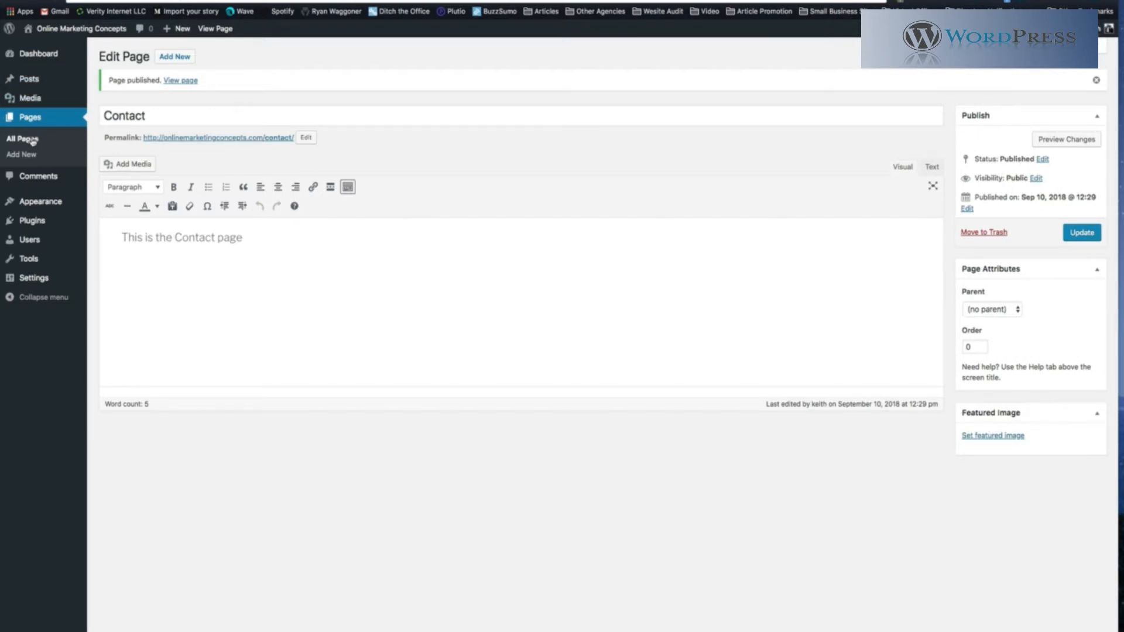
pyautogui.click(59, 145)
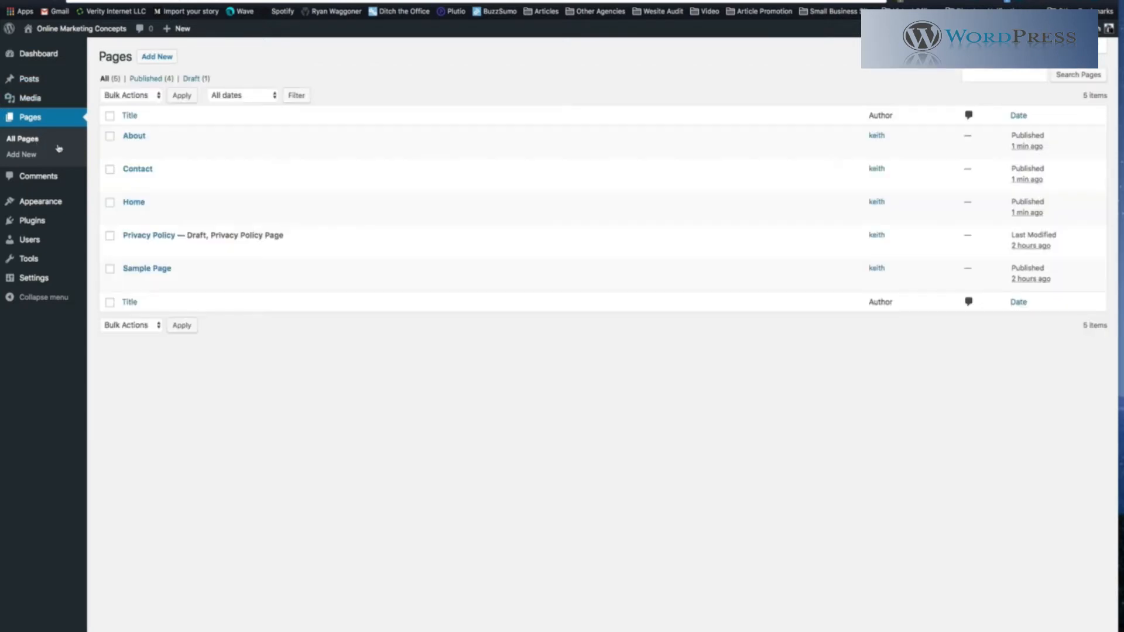
# Step: Open the Home page for editing and enter the body text "This is the Home page"
pyautogui.click(139, 205)
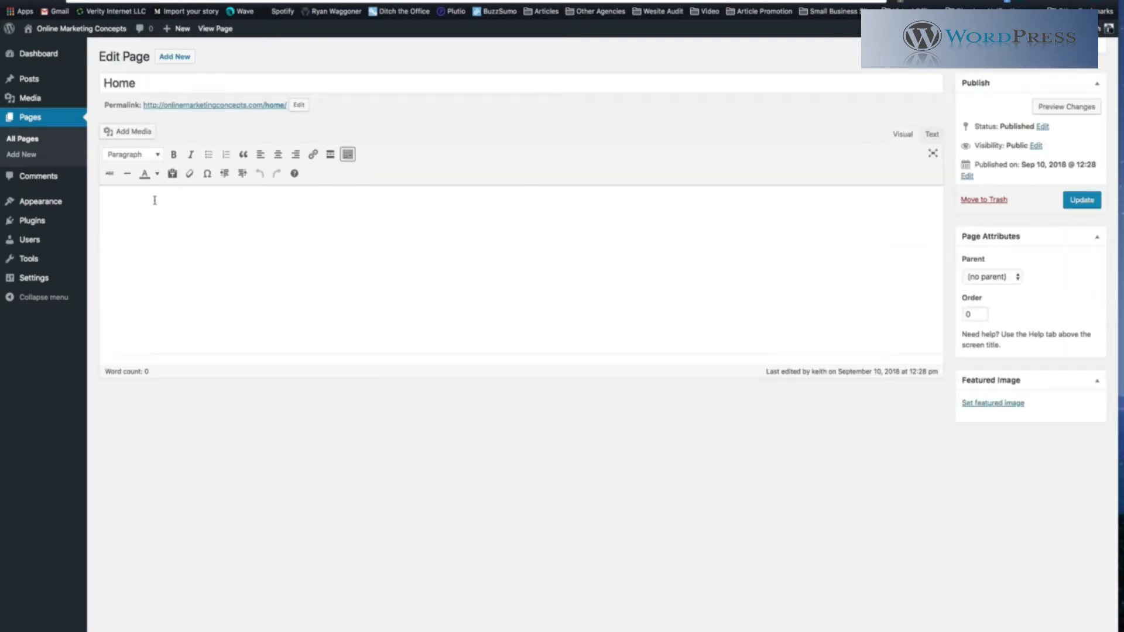
pyautogui.click(157, 199)
pyautogui.write('This is ')
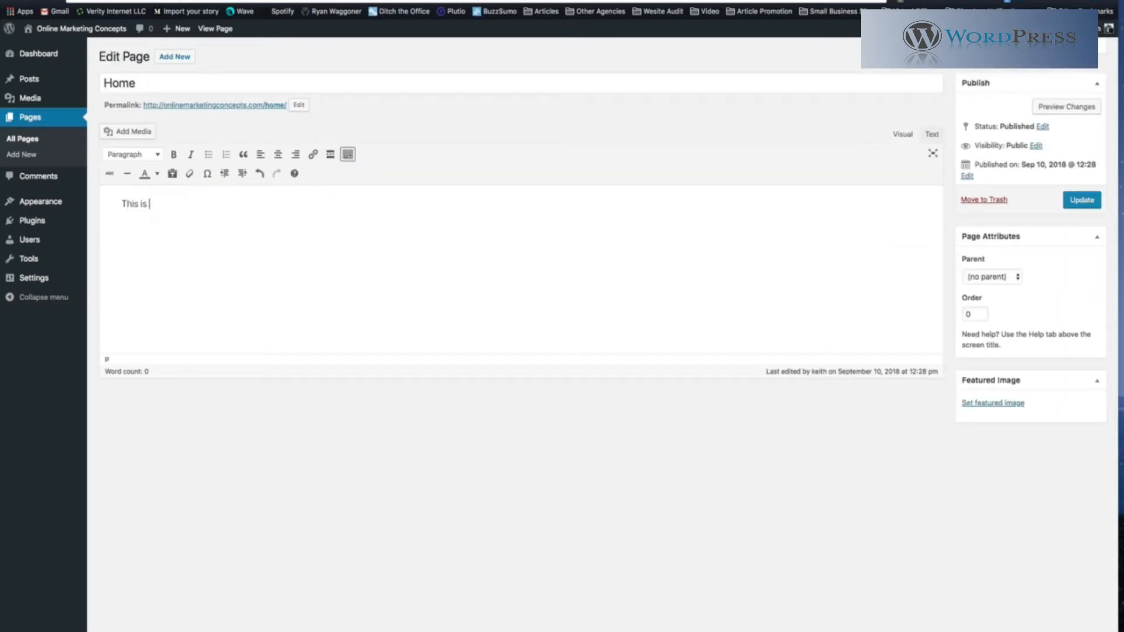
pyautogui.write('the Home page')
# Step: Format the whole body text of the Home page as Heading 1 and update the page
pyautogui.tripleClick(153, 200)
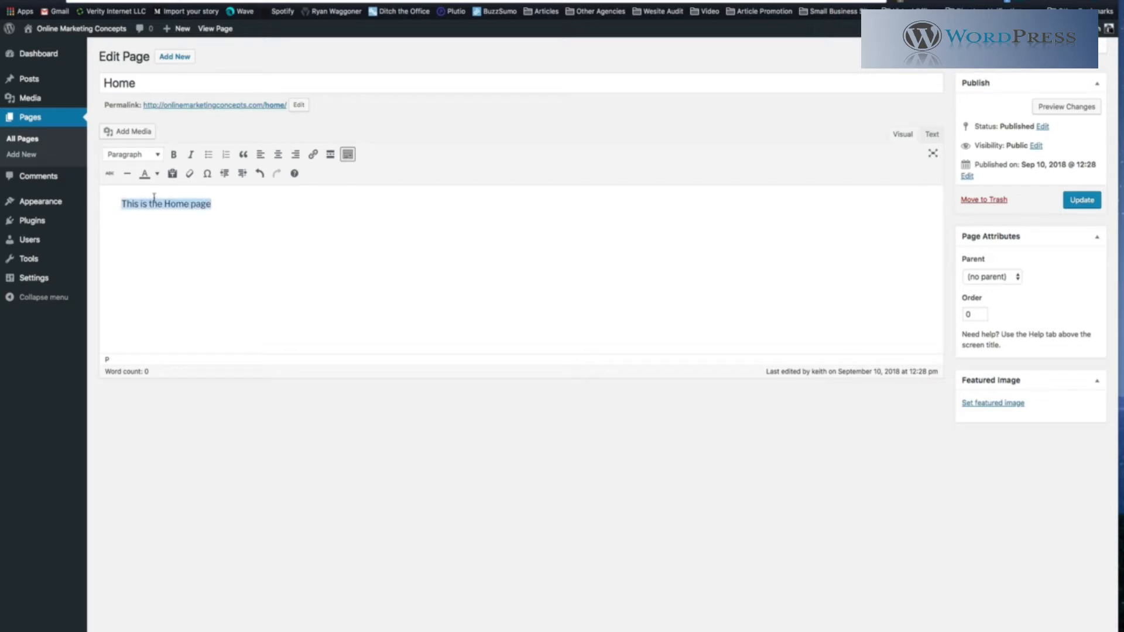
pyautogui.click(133, 153)
pyautogui.click(187, 192)
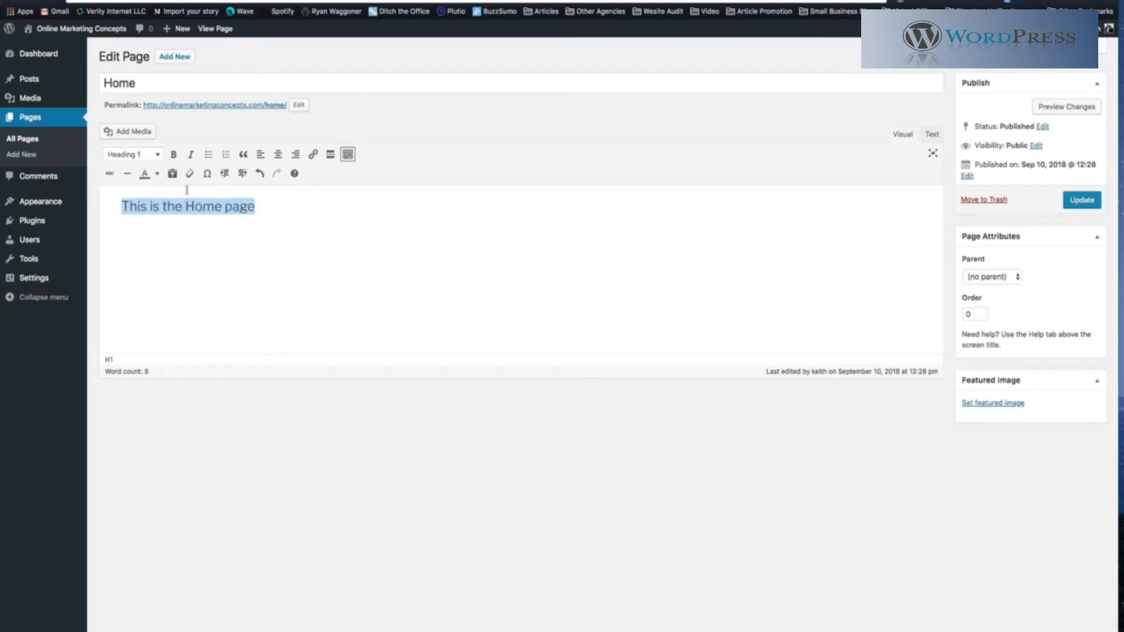
pyautogui.click(1083, 206)
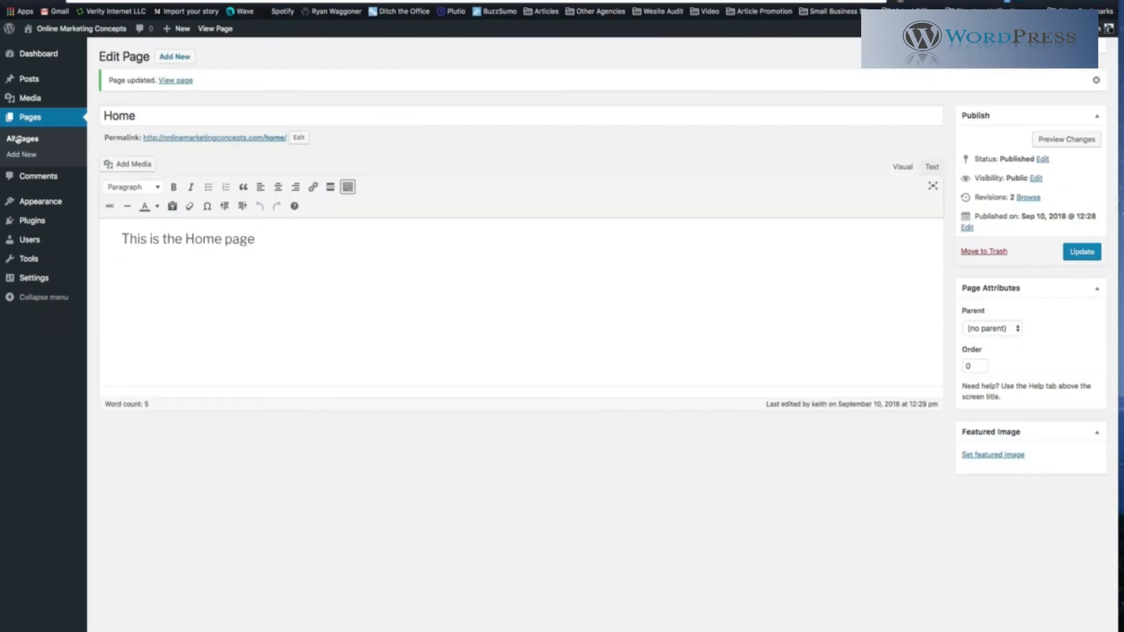
# Step: Open the About page for editing and enter the body text "This is the About page"
pyautogui.click(17, 139)
pyautogui.click(133, 135)
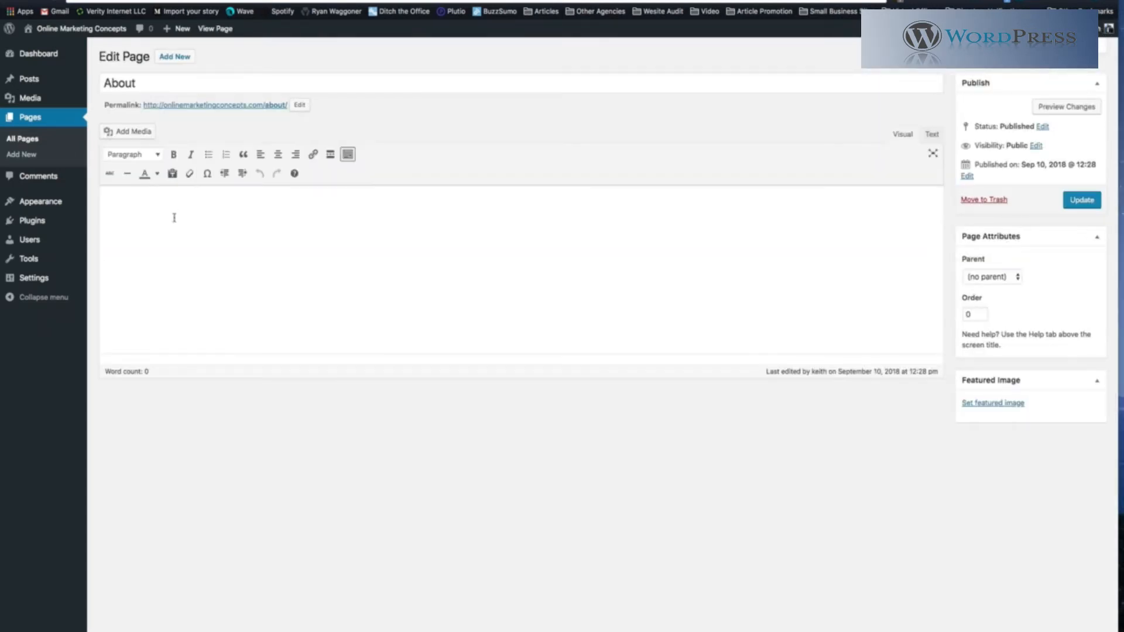
pyautogui.click(175, 216)
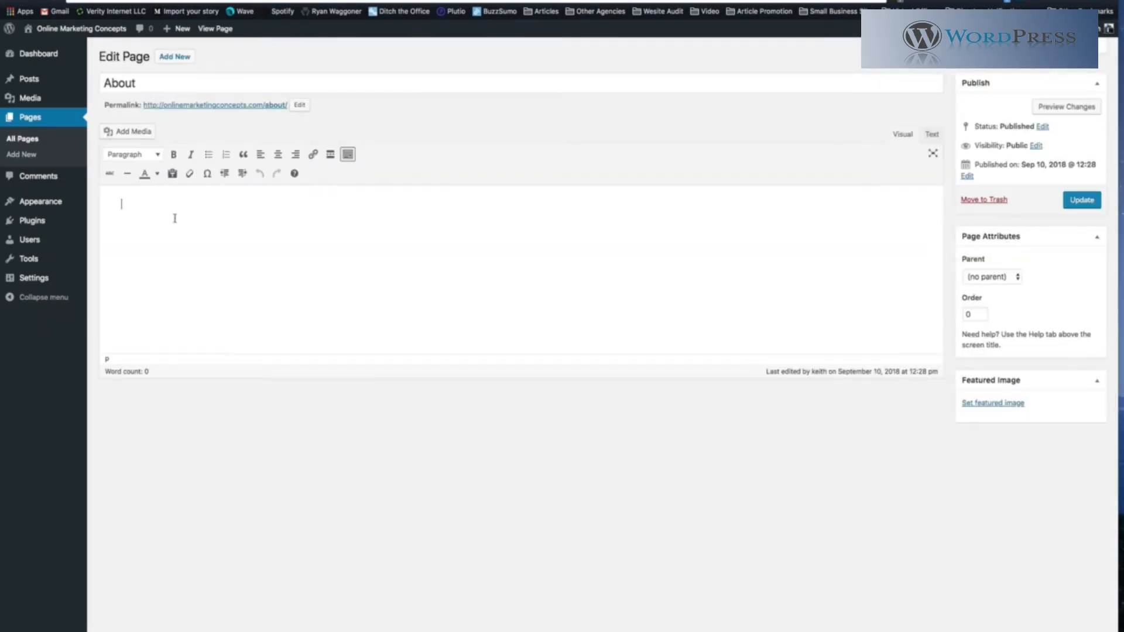
pyautogui.write('This is the About page')
# Step: Format the whole body text of the About page as Heading 3 and update the page
pyautogui.hotkey('ctrl', 'a')
pyautogui.click(133, 154)
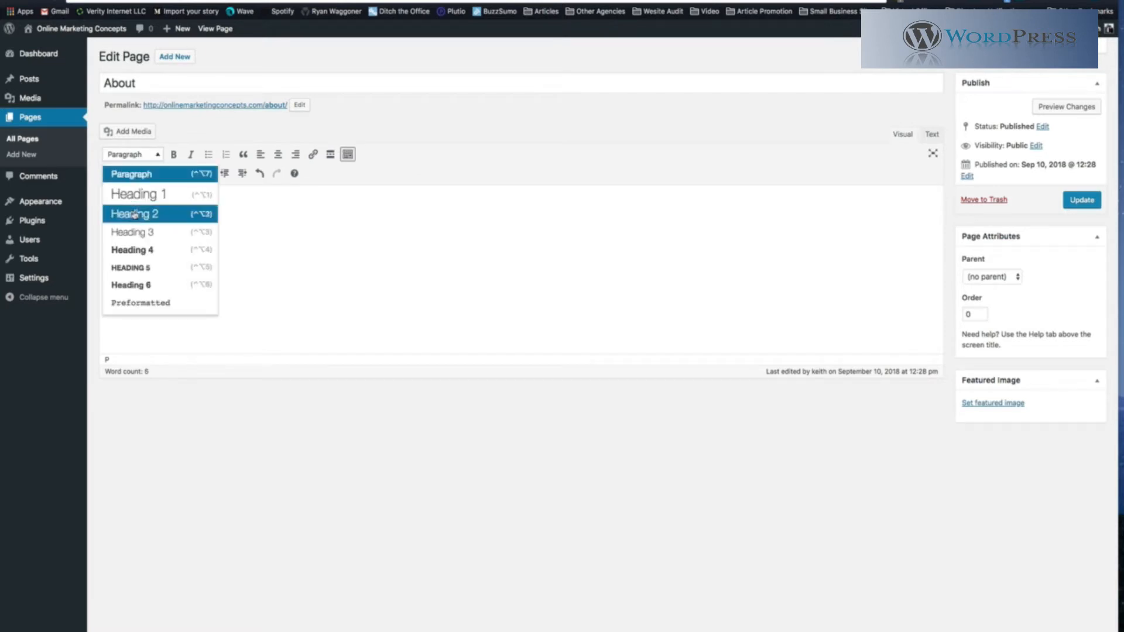
pyautogui.click(125, 230)
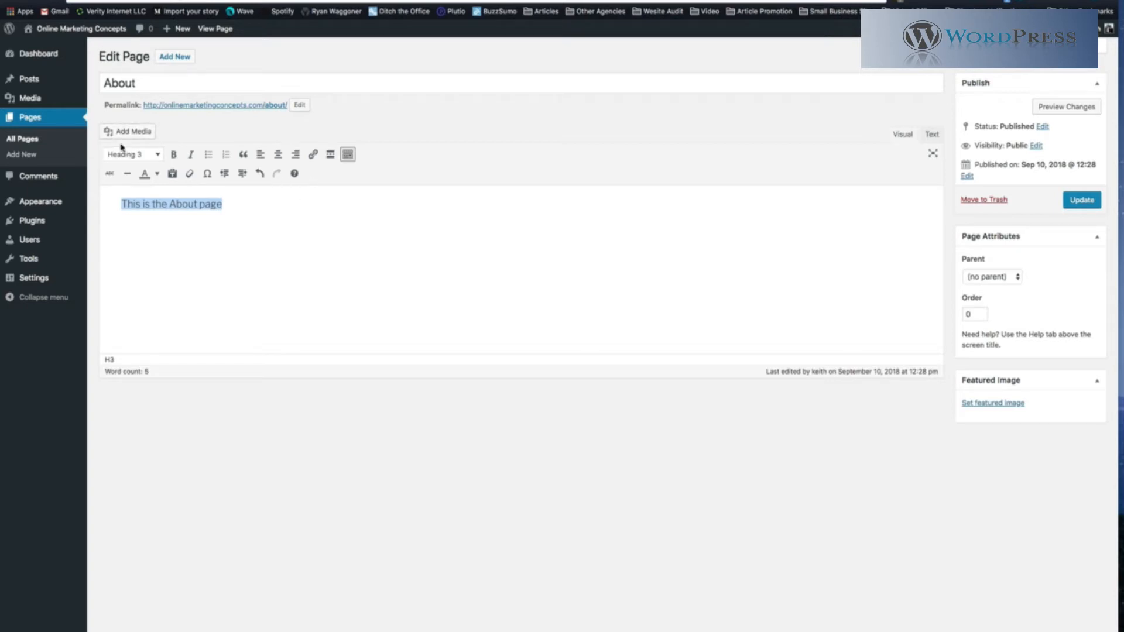
pyautogui.click(1081, 200)
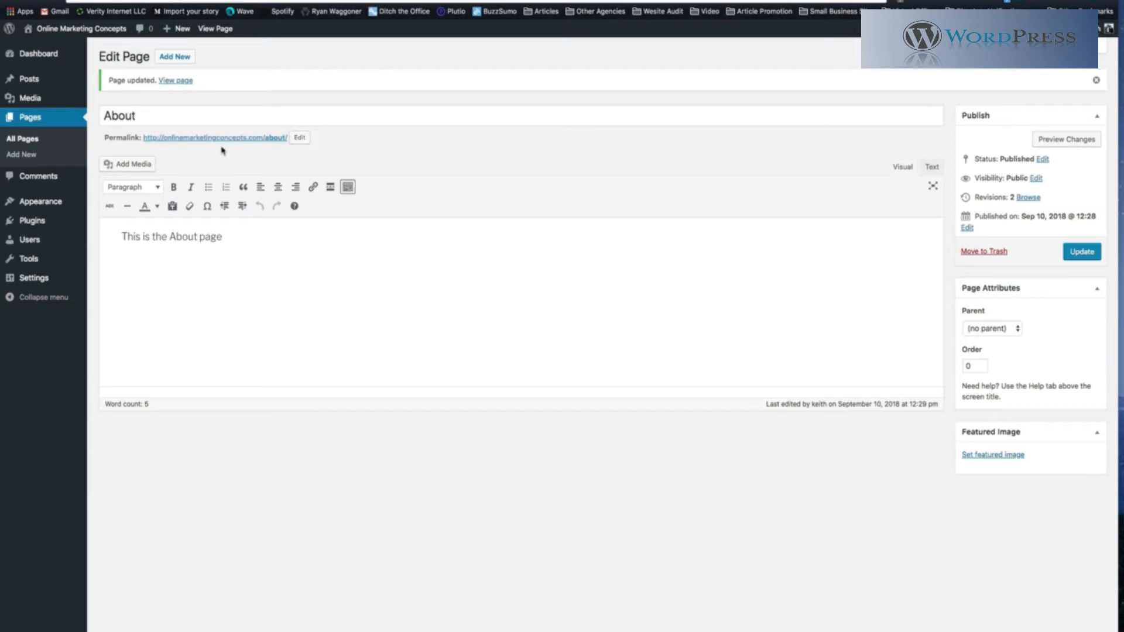
# Step: View the live site's front page and examine the content below its header image
pyautogui.moveTo(47, 32)
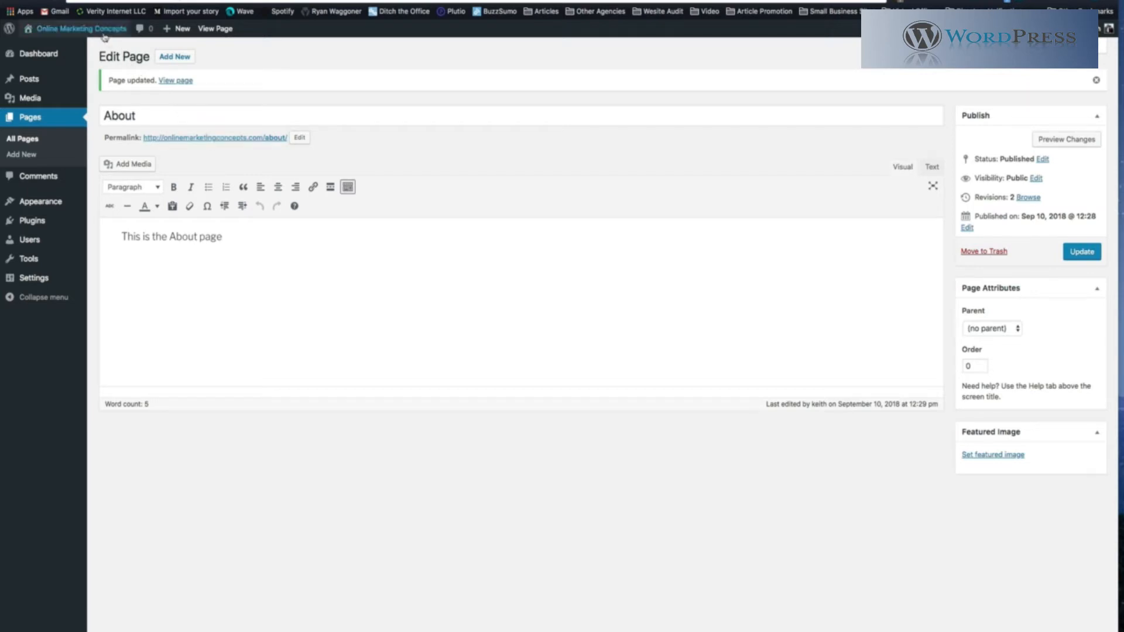
pyautogui.moveTo(96, 32)
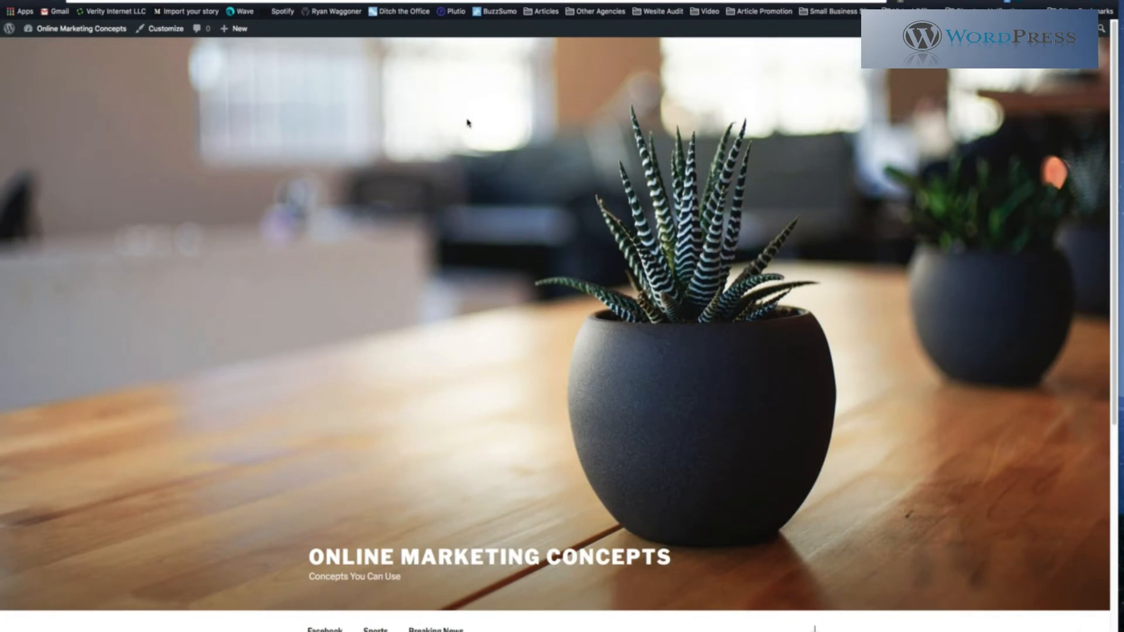
pyautogui.scroll(-5, 468, 129)
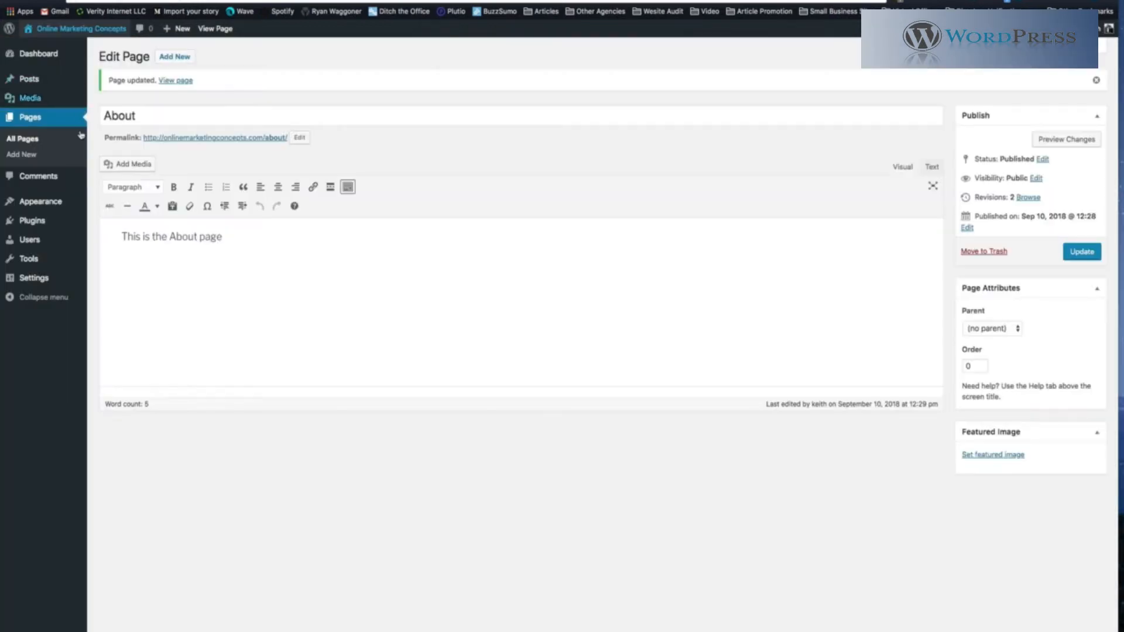
# Step: In the Reading settings, make the homepage display a static page and choose Home as the homepage
pyautogui.moveTo(54, 281)
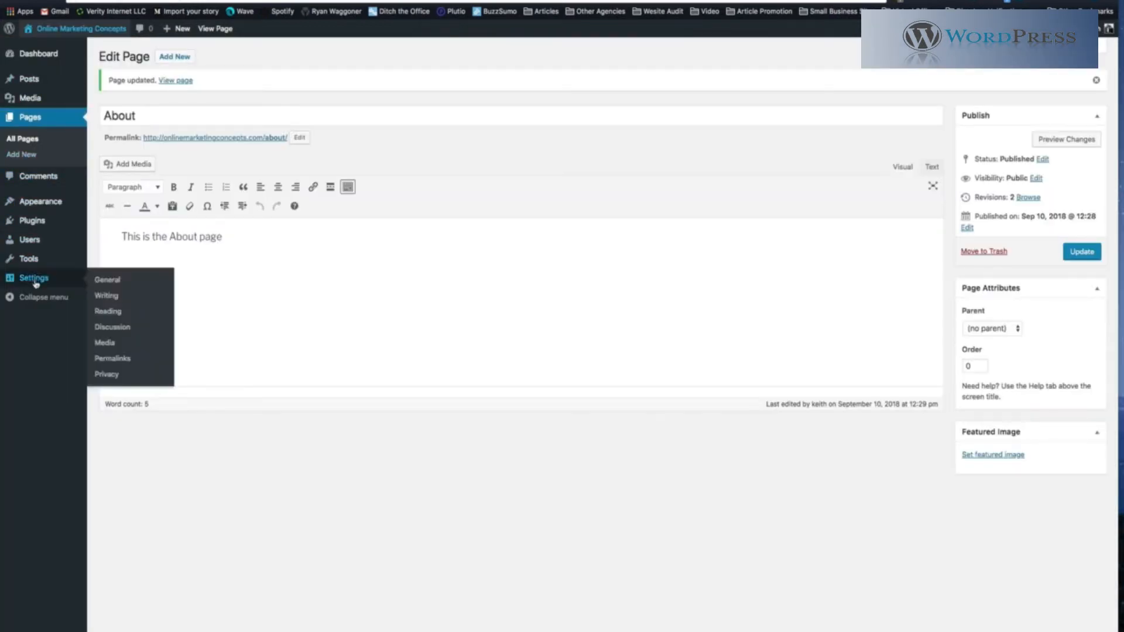
pyautogui.click(101, 316)
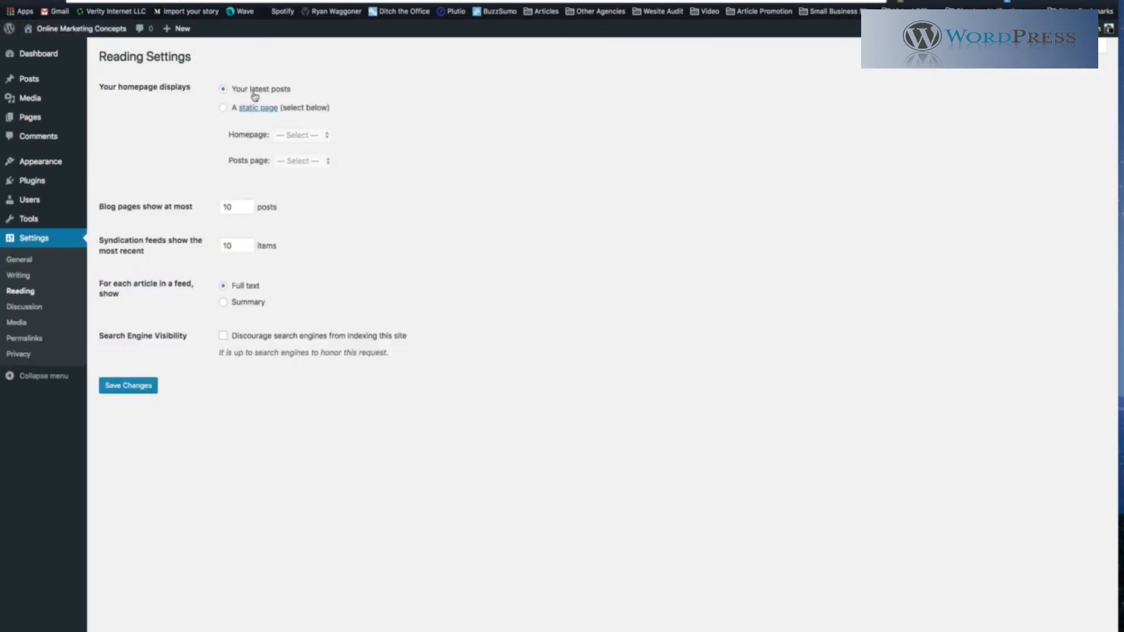
pyautogui.click(223, 108)
pyautogui.click(288, 135)
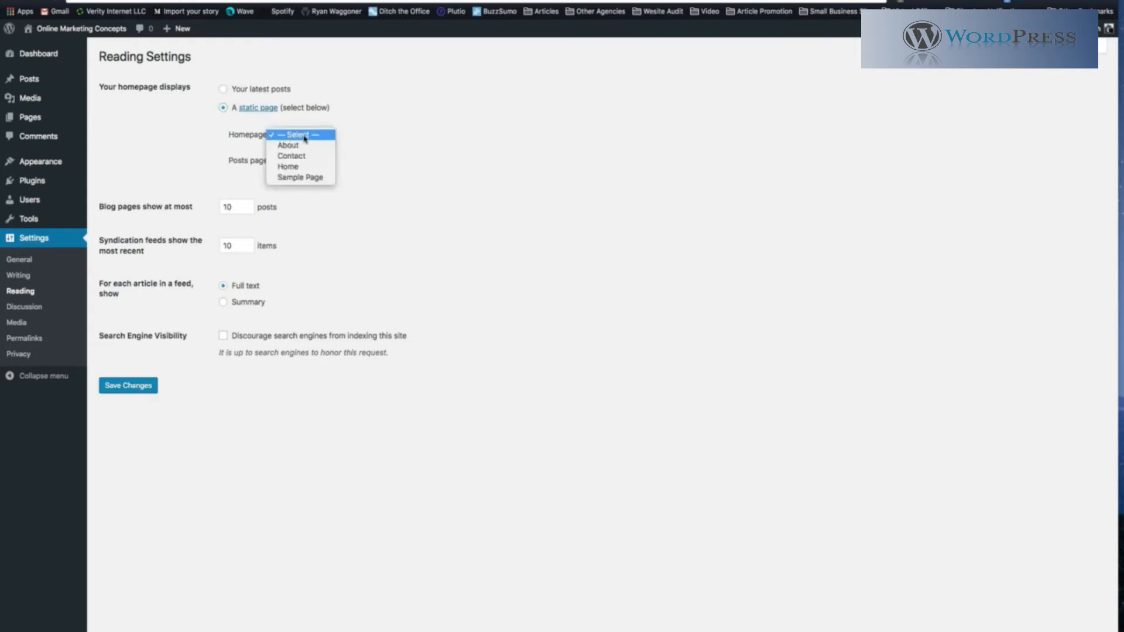
pyautogui.click(303, 167)
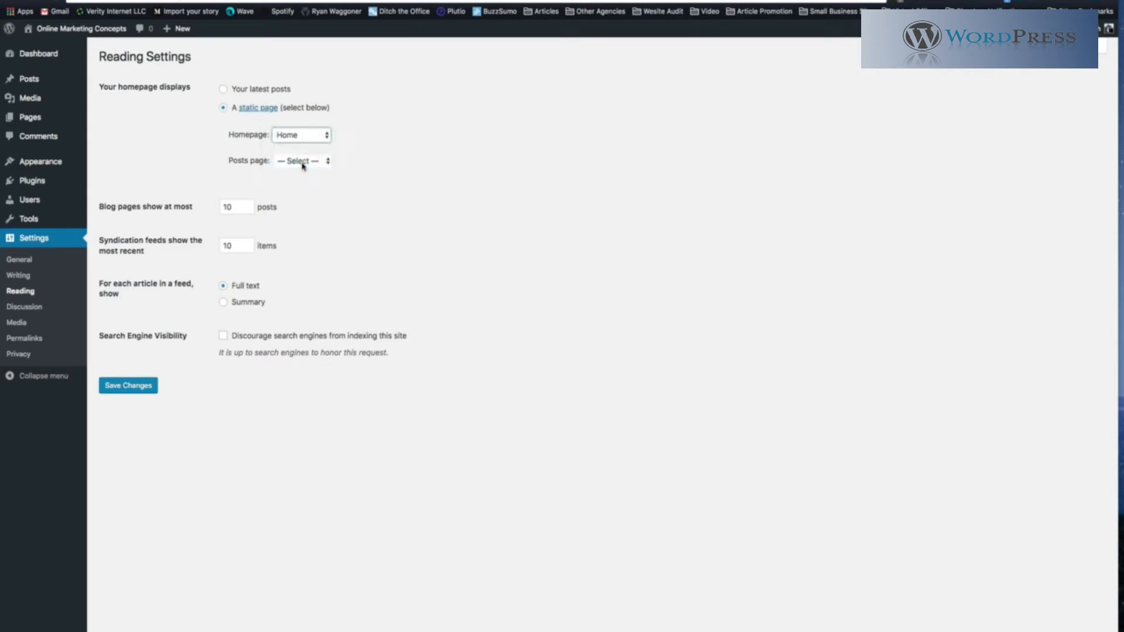
# Step: Choose Sample Page as the posts page and save the Reading settings
pyautogui.click(303, 167)
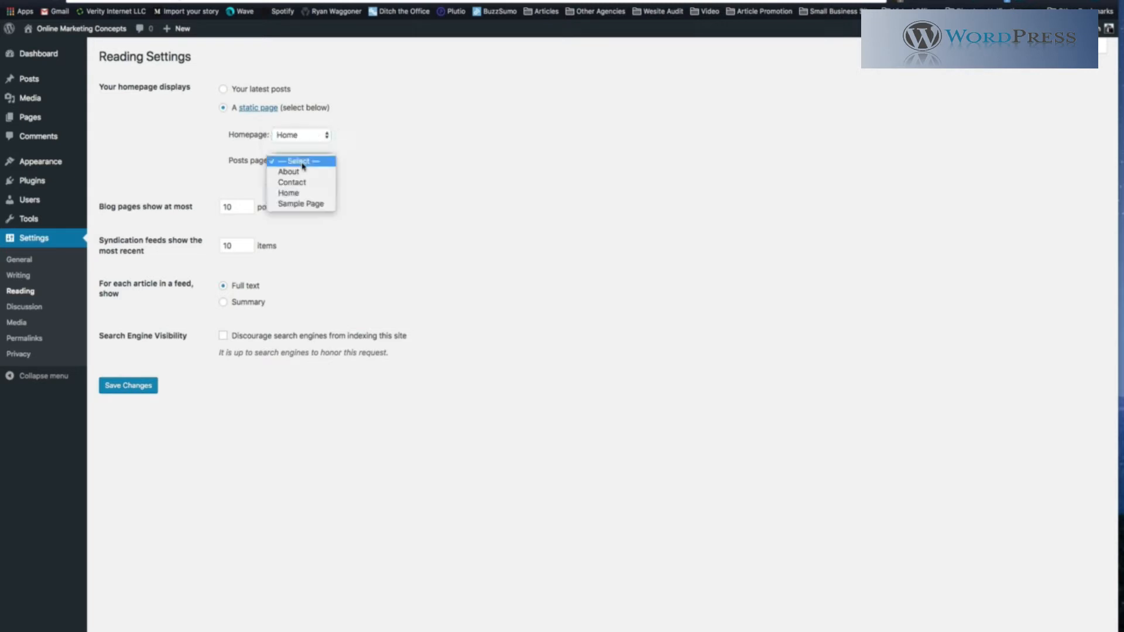
pyautogui.click(302, 204)
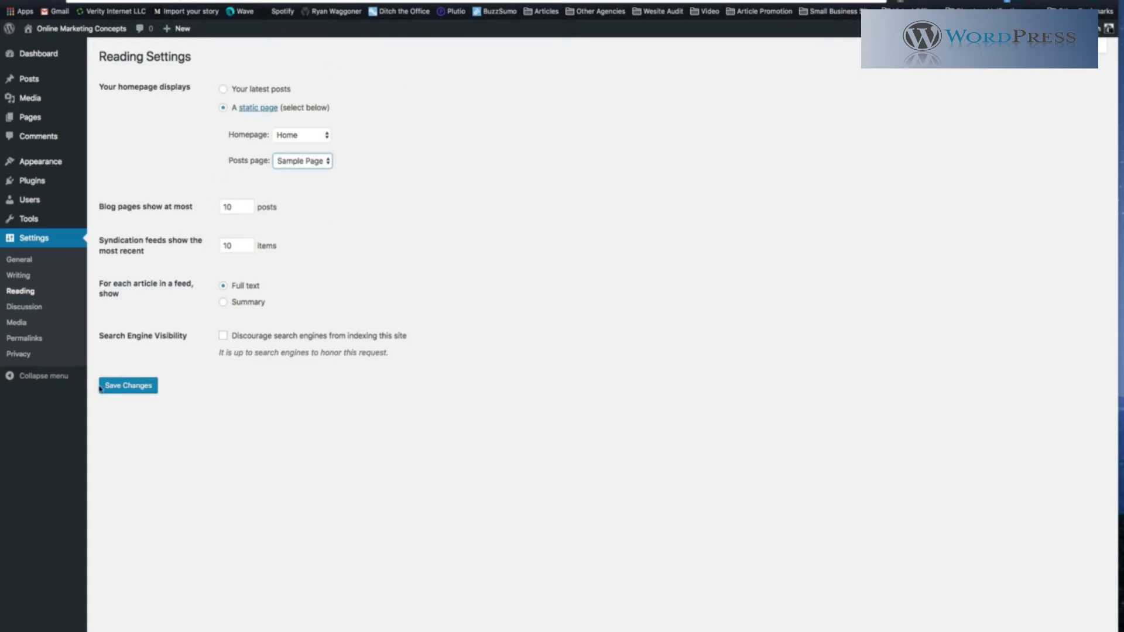
pyautogui.click(129, 386)
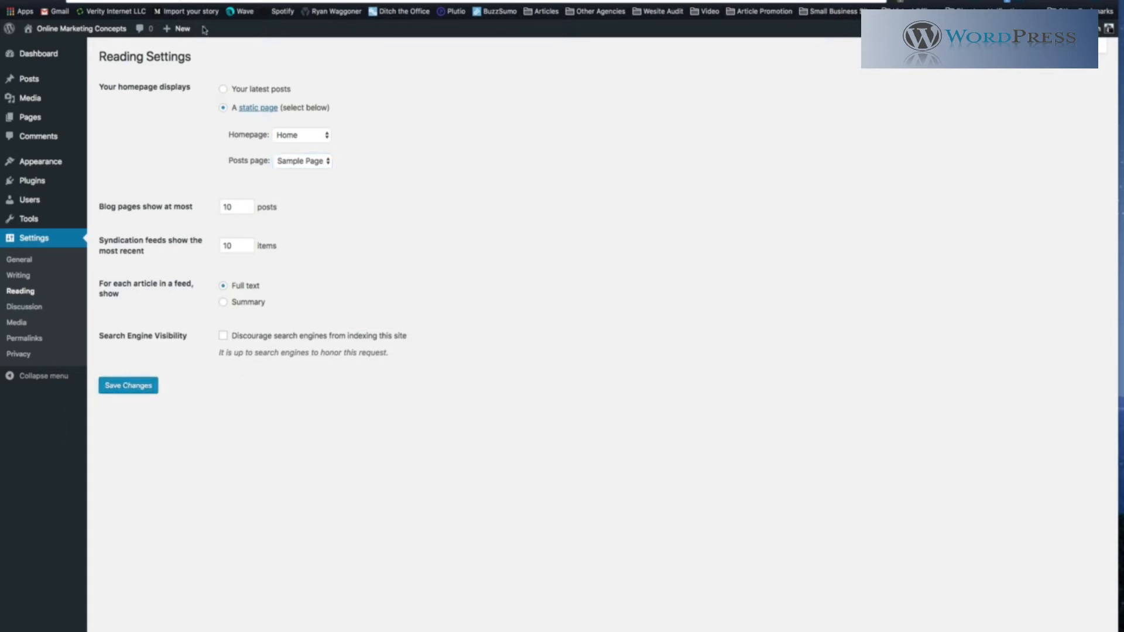
# Step: Reload the live site's front page and check the body text it displays
pyautogui.hotkey('ctrl', 'Tab')
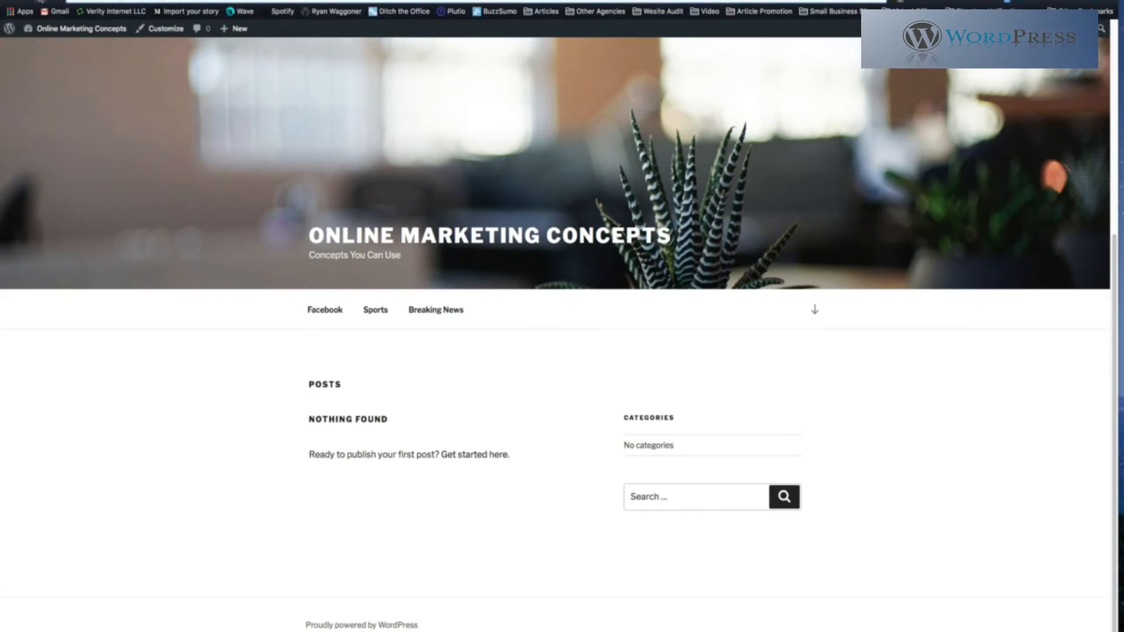
pyautogui.click(41, 2)
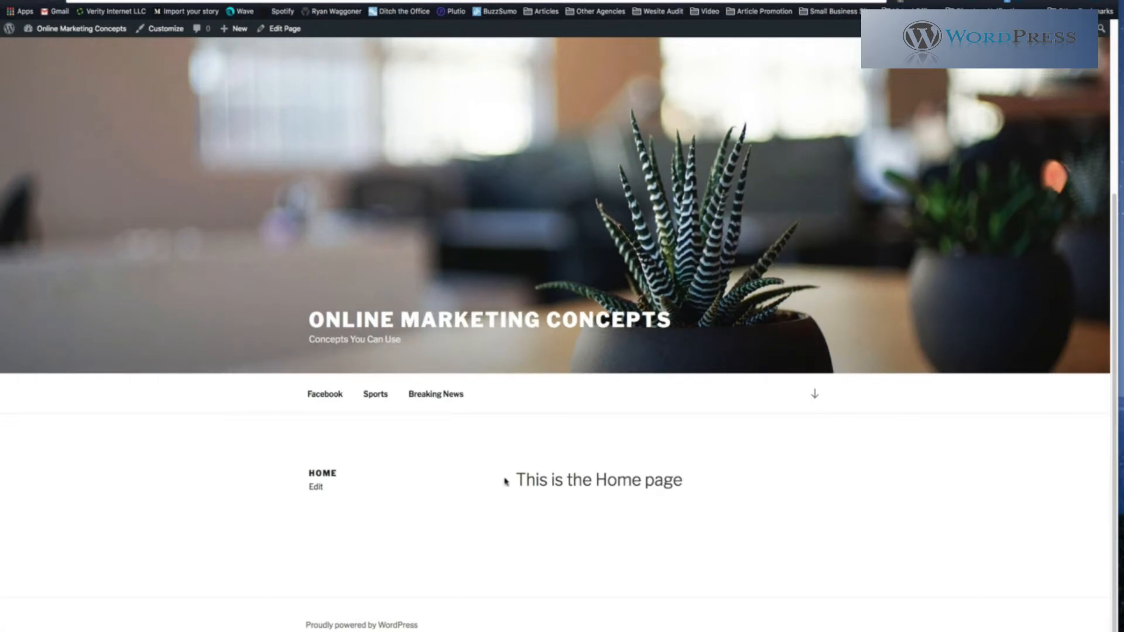
pyautogui.moveTo(525, 480); pyautogui.dragTo(727, 490)
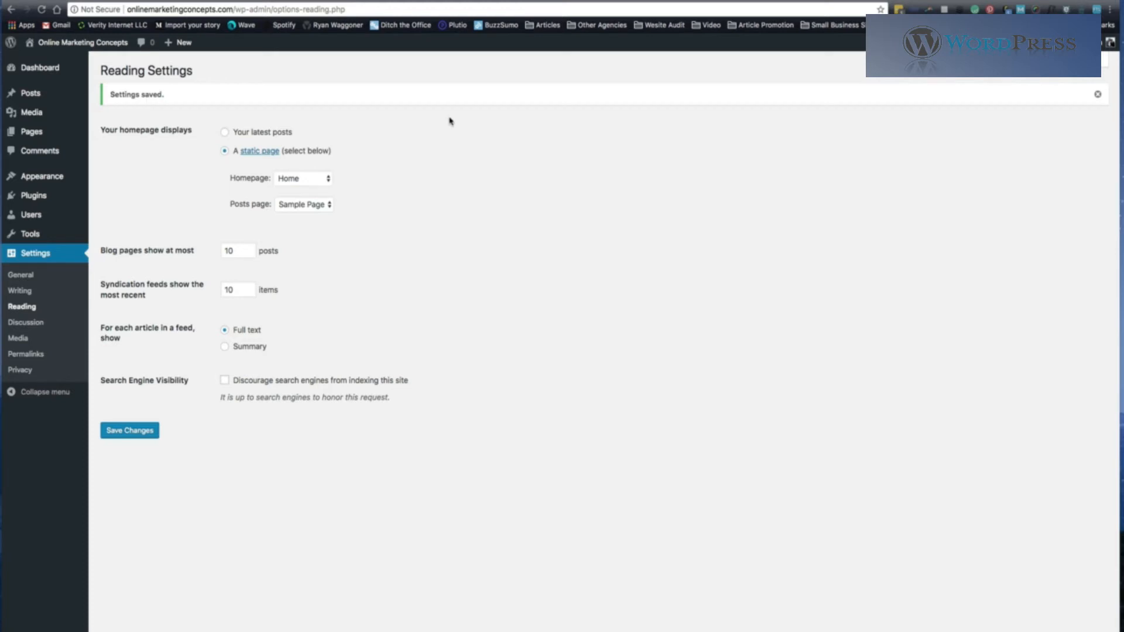
# Step: Set the homepage to display the latest posts and save the Reading settings
pyautogui.click(225, 132)
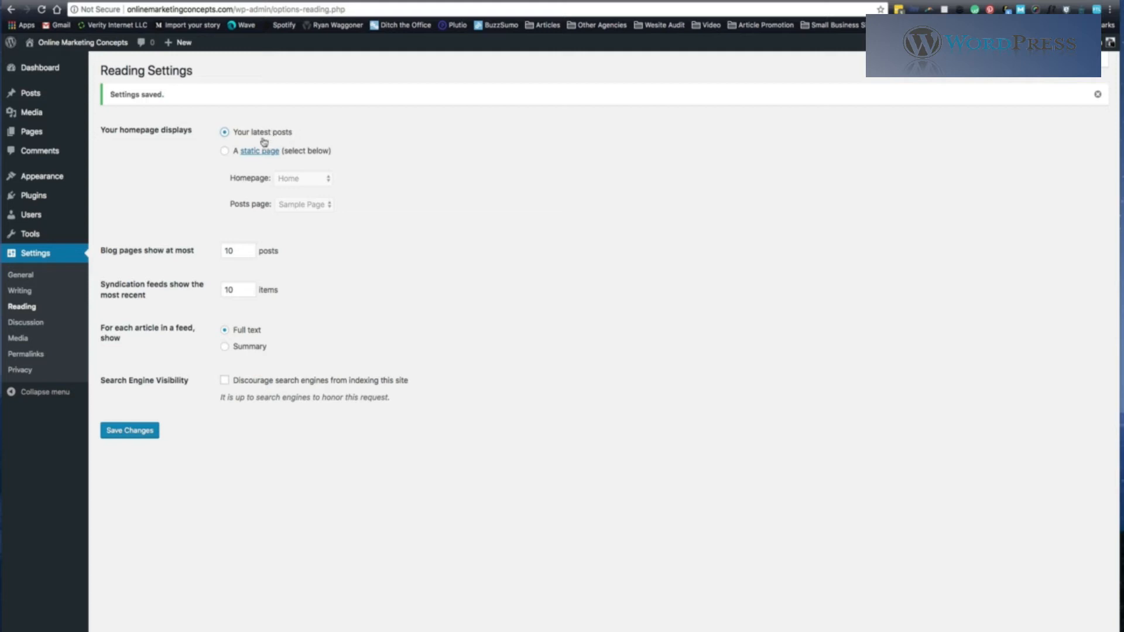
pyautogui.click(130, 431)
# Step: Start a new post and title it "Post 1"
pyautogui.moveTo(31, 96)
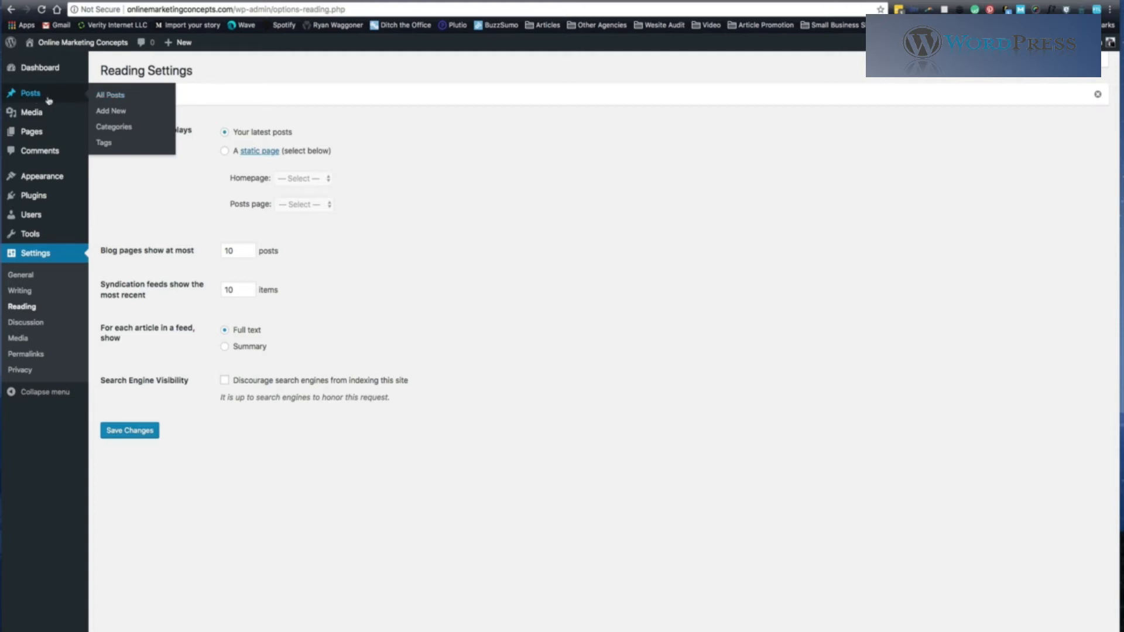
pyautogui.click(123, 100)
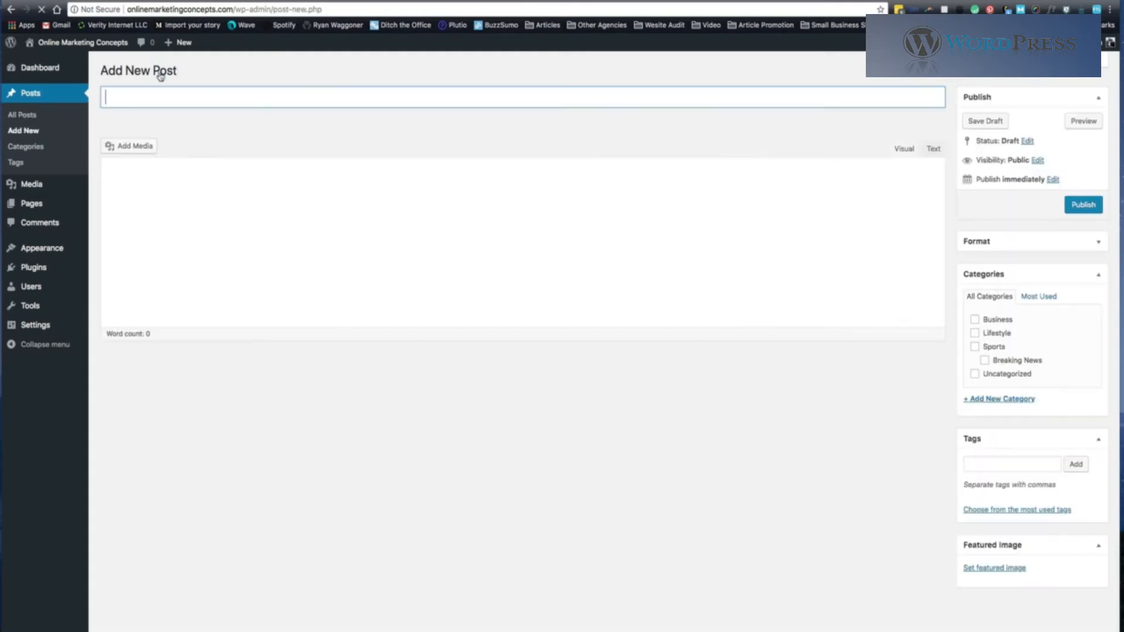
pyautogui.write('Post 1')
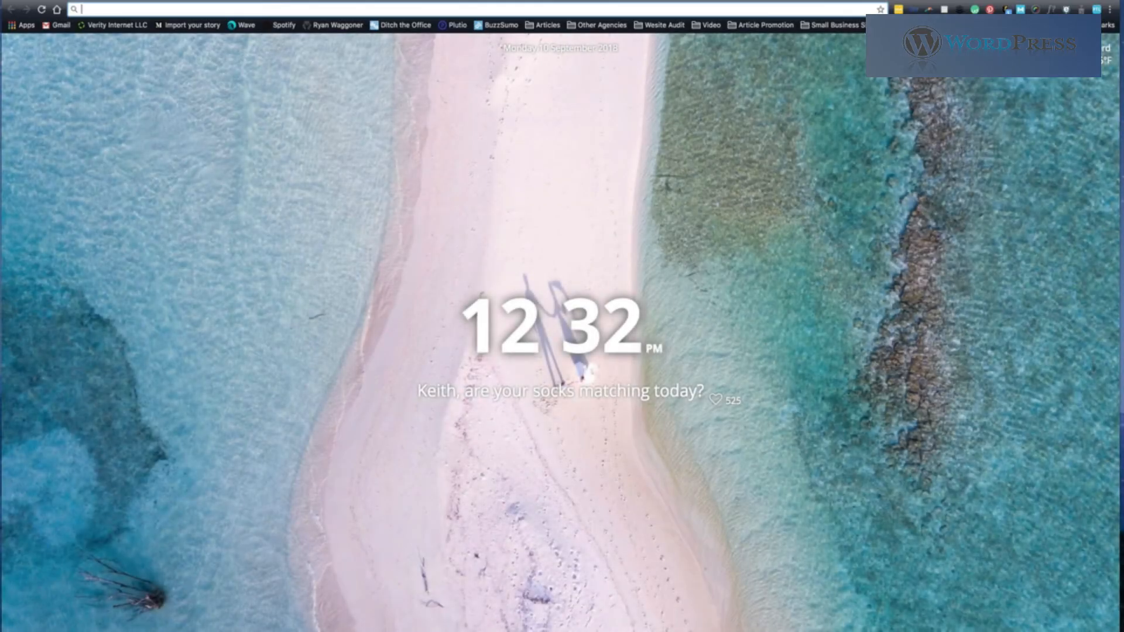
# Step: Copy the standard Lorem Ipsum passage from lipsum.com and paste it as the body of Post 1
pyautogui.write('lipsum.com')
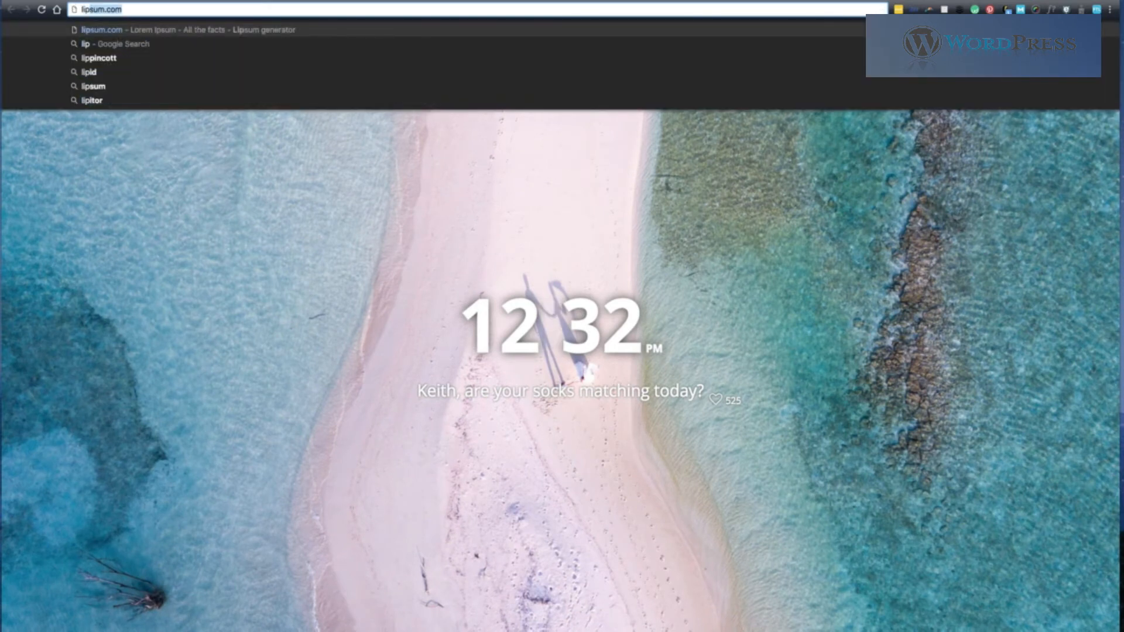
pyautogui.press('Return')
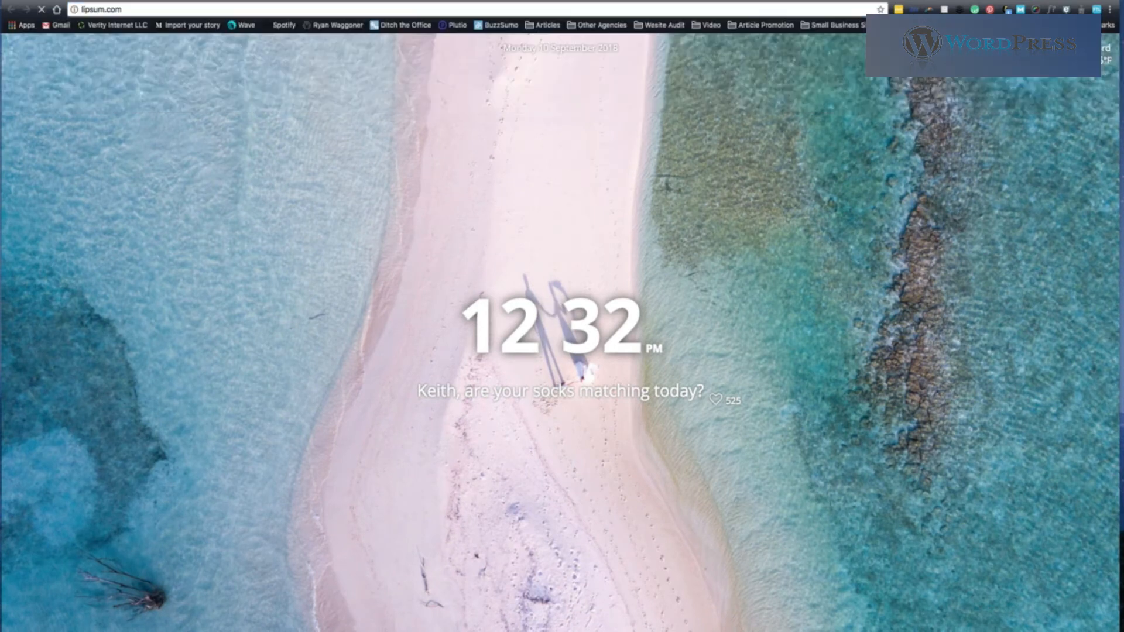
pyautogui.scroll(-8, 421, 187)
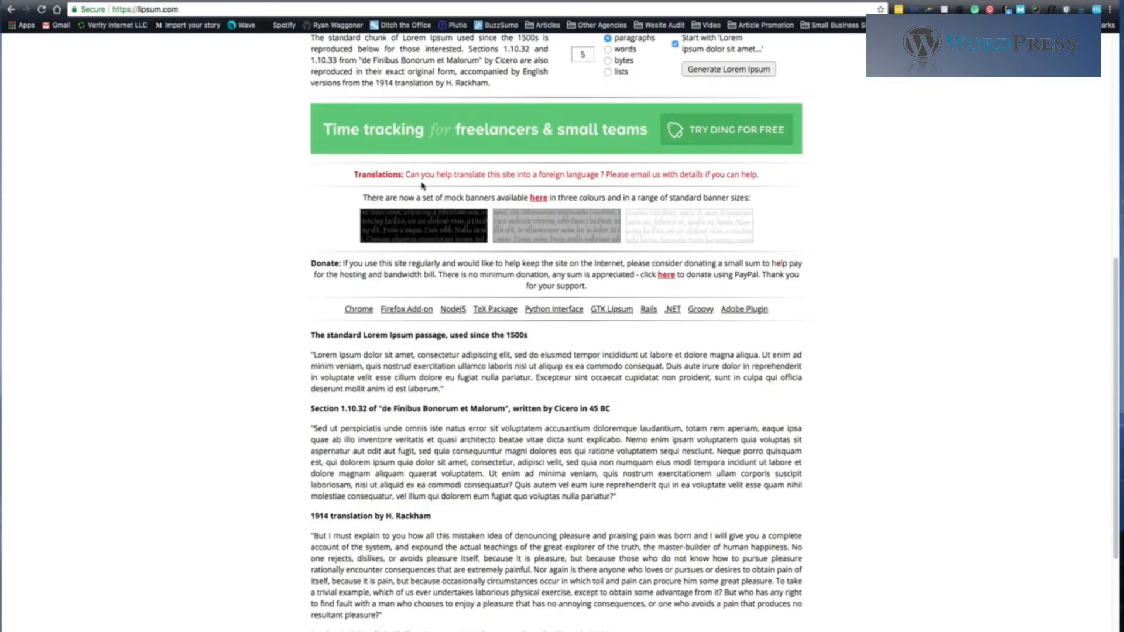
pyautogui.moveTo(314, 355); pyautogui.dragTo(440, 386)
pyautogui.press('super+c')
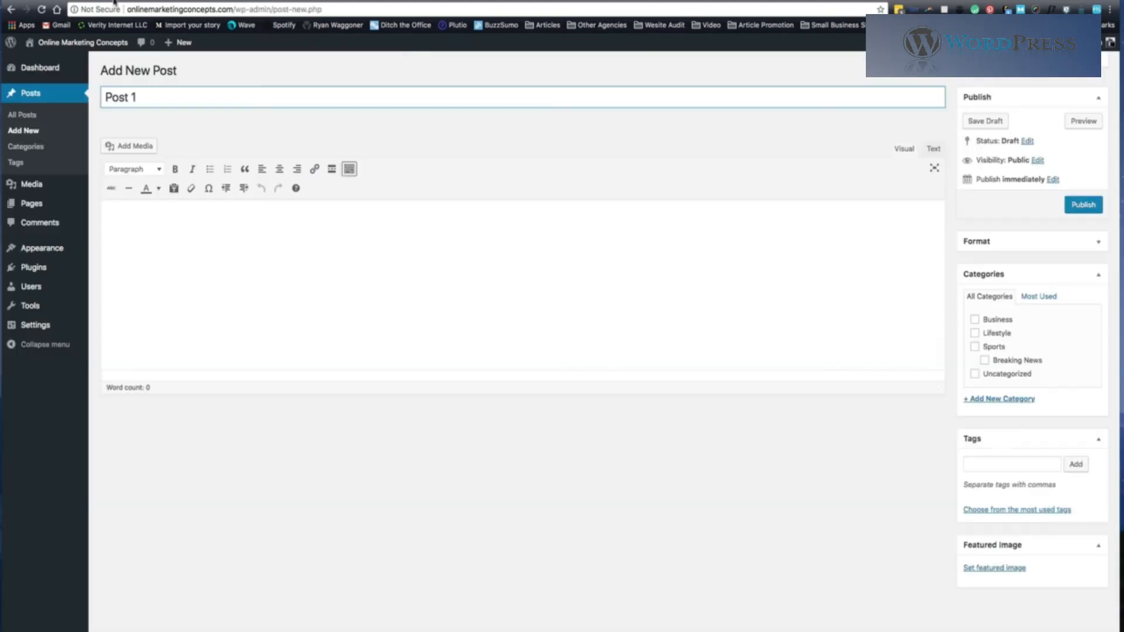
pyautogui.click(252, 250)
pyautogui.press('super+v')
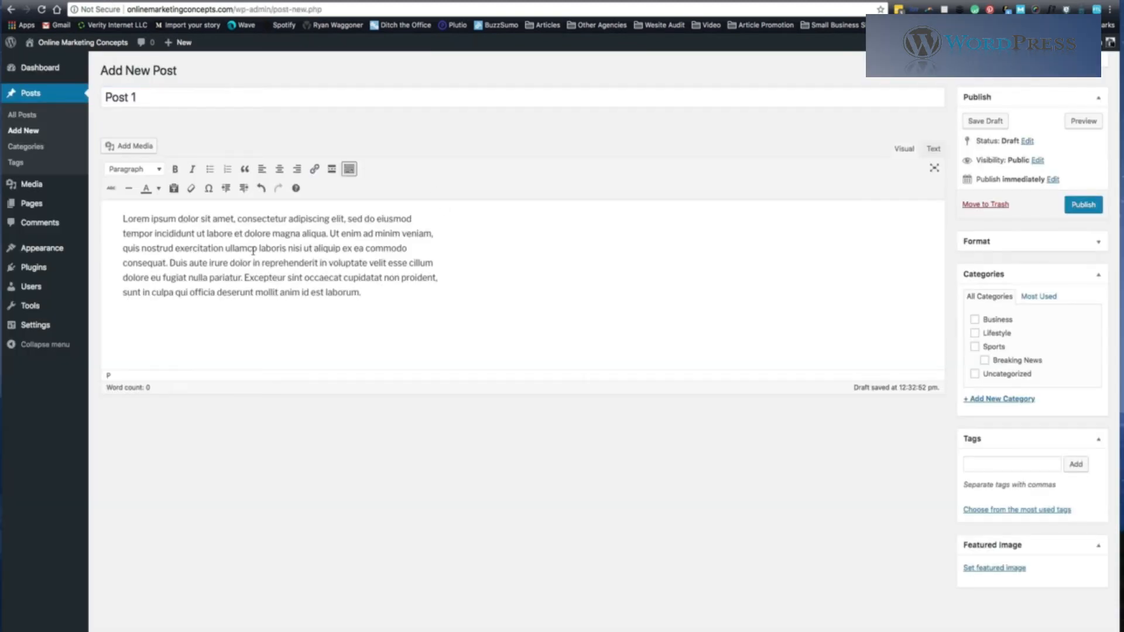
# Step: Set the Digital Marketing image from the media library as the featured image of Post 1
pyautogui.click(1011, 567)
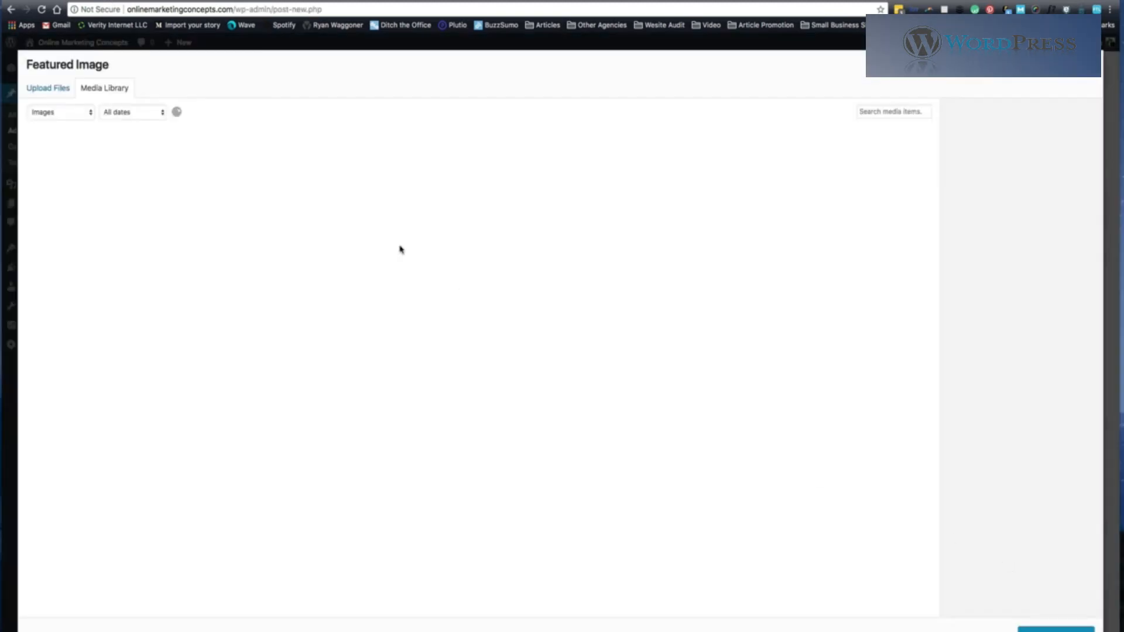
pyautogui.click(54, 166)
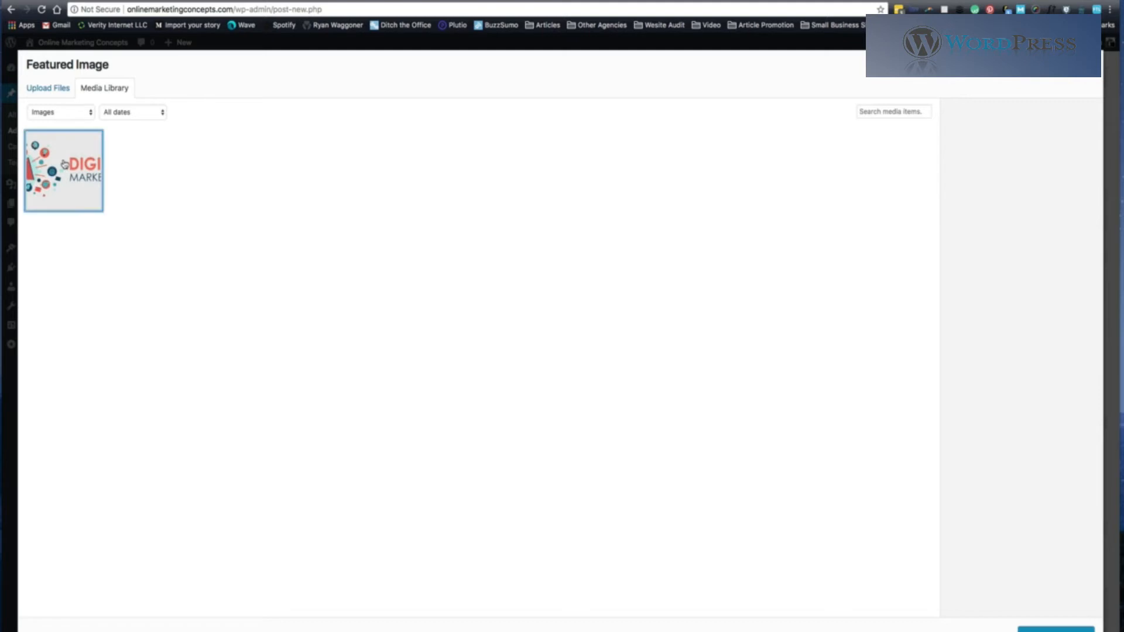
pyautogui.click(1031, 628)
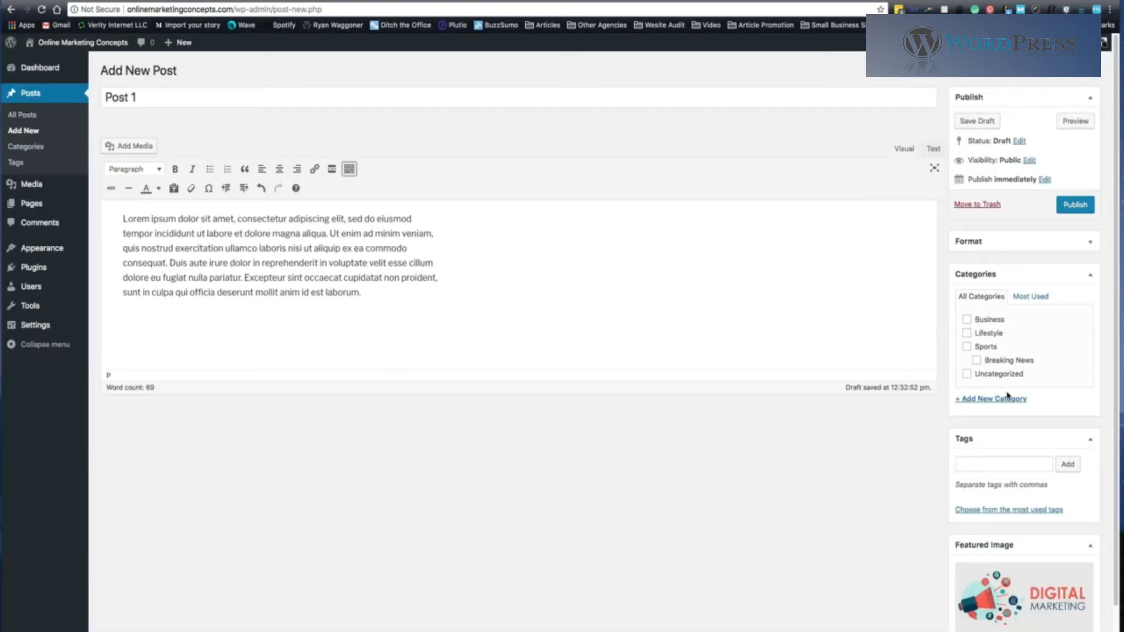
# Step: Assign Post 1 to the Business category and publish it
pyautogui.click(967, 321)
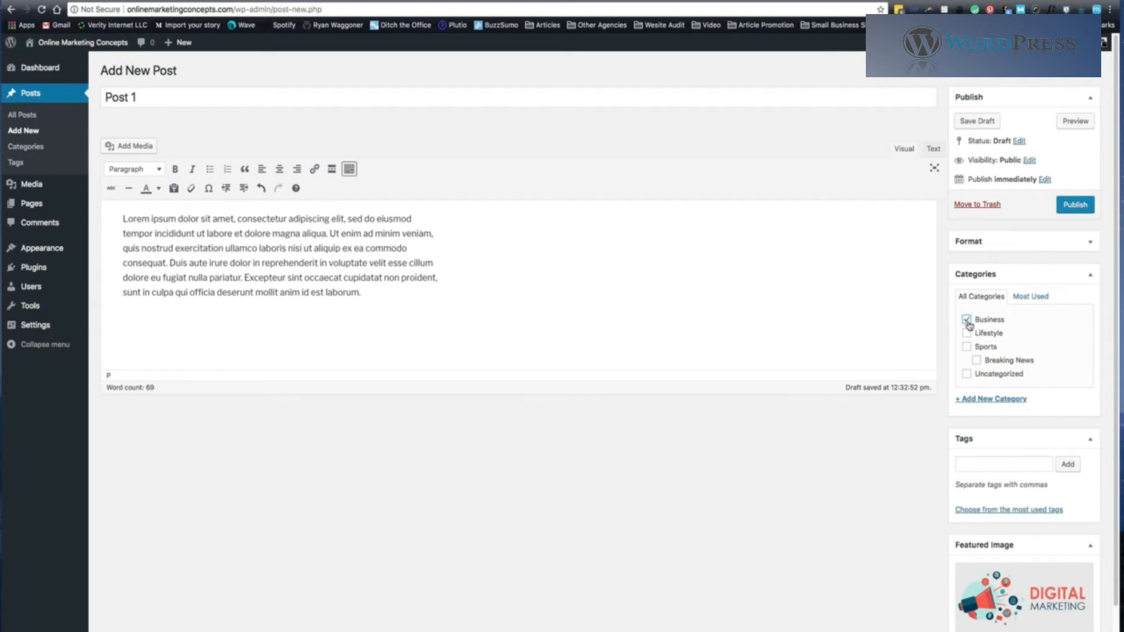
pyautogui.click(1066, 205)
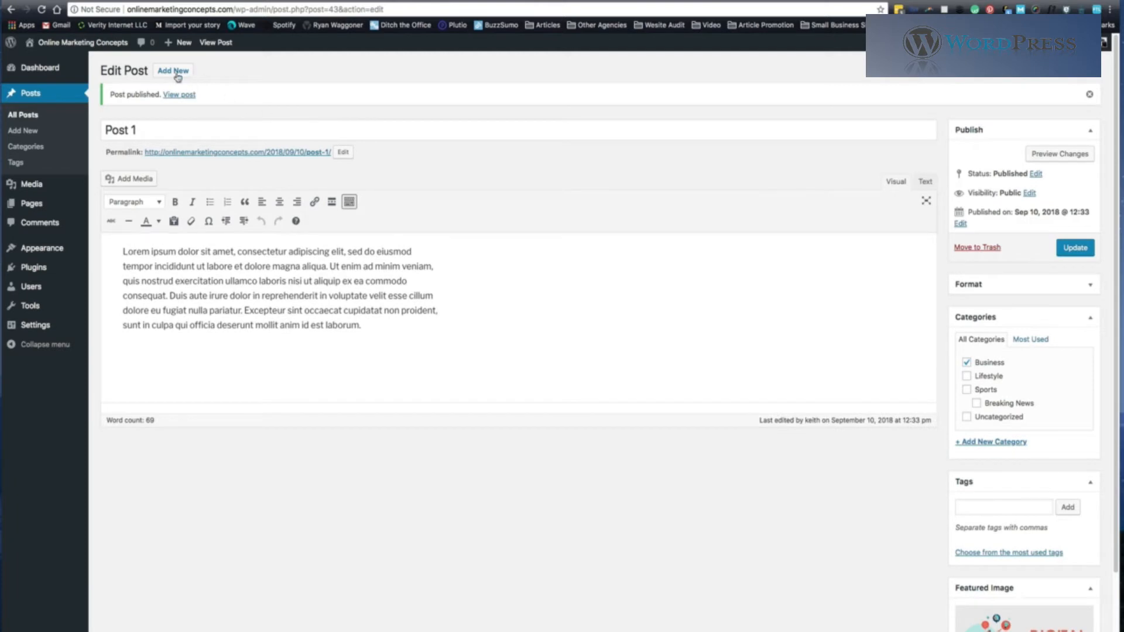
# Step: Start a new post titled "Post 2" and paste the copied Lorem Ipsum passage as its body
pyautogui.click(179, 72)
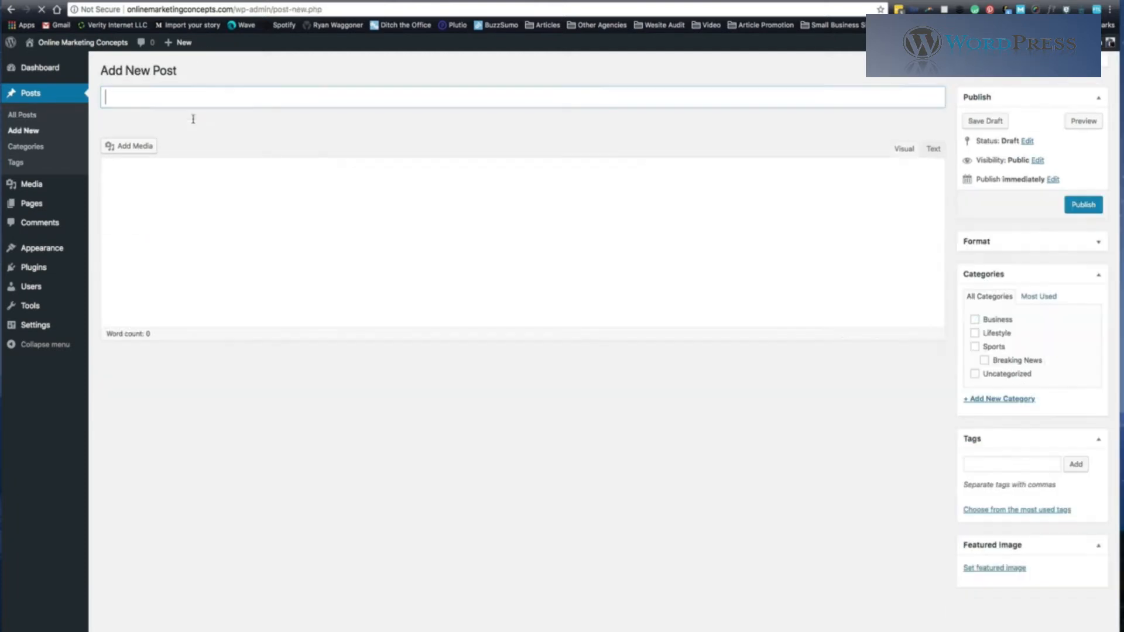
pyautogui.write('Post 2')
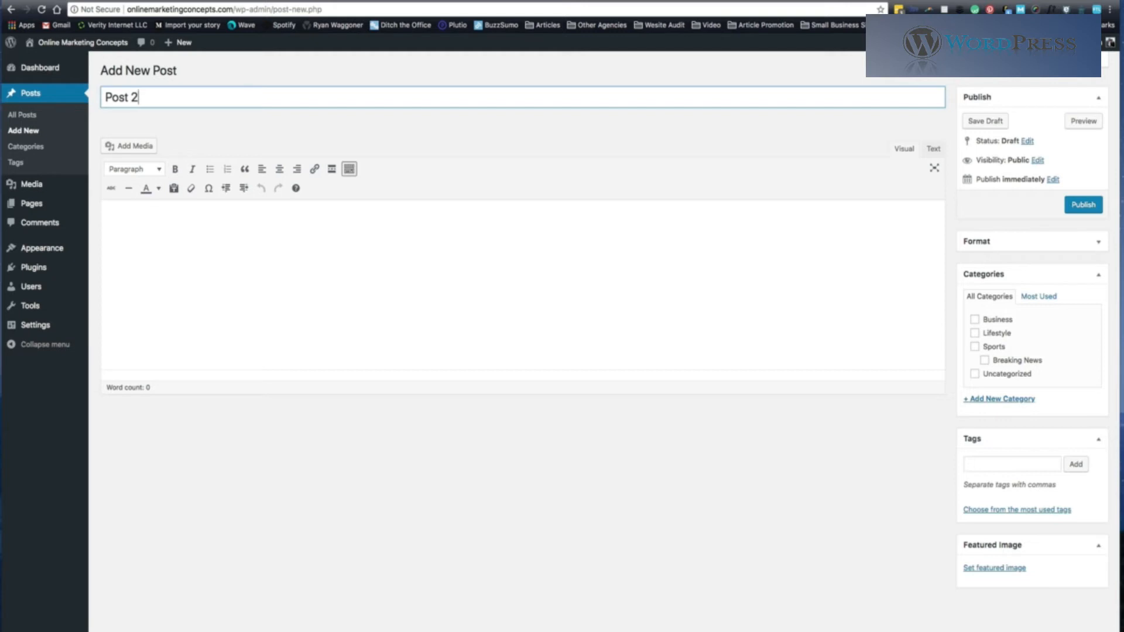
pyautogui.click(199, 254)
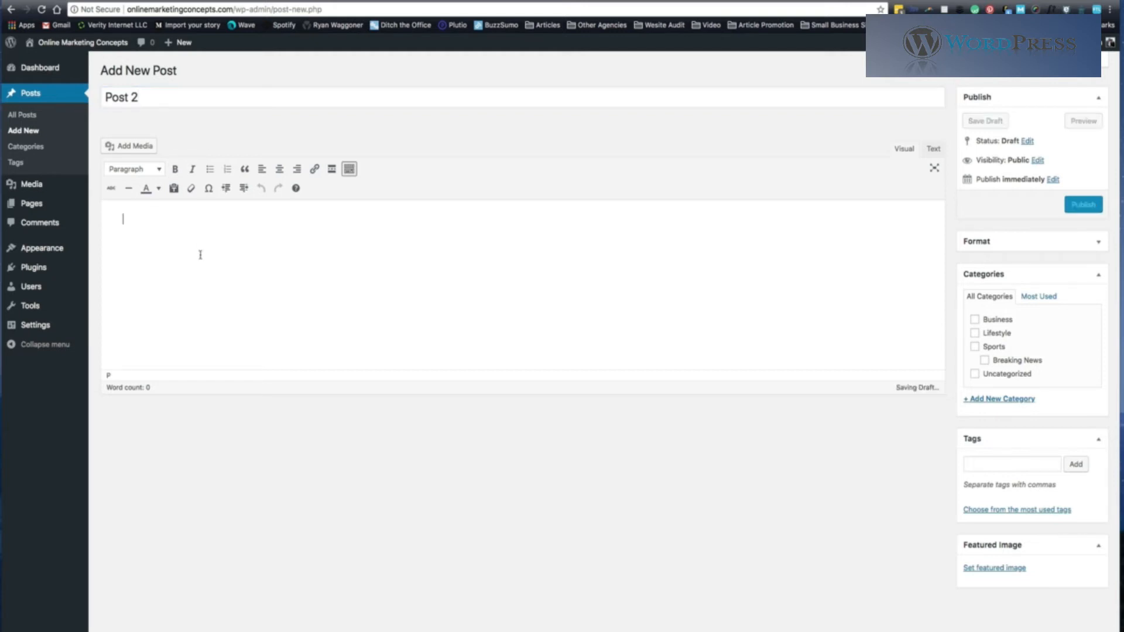
pyautogui.hotkey('ctrl', 'v')
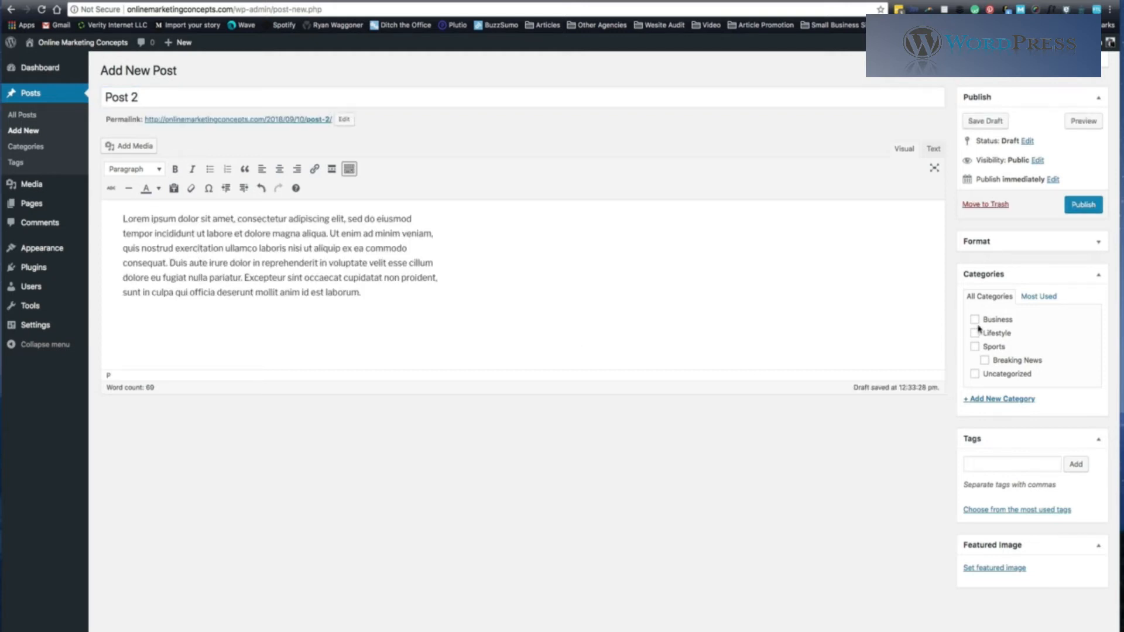
# Step: Publish Post 2 in the Sports category with the Digital Marketing image from the media library as its featured image
pyautogui.click(975, 347)
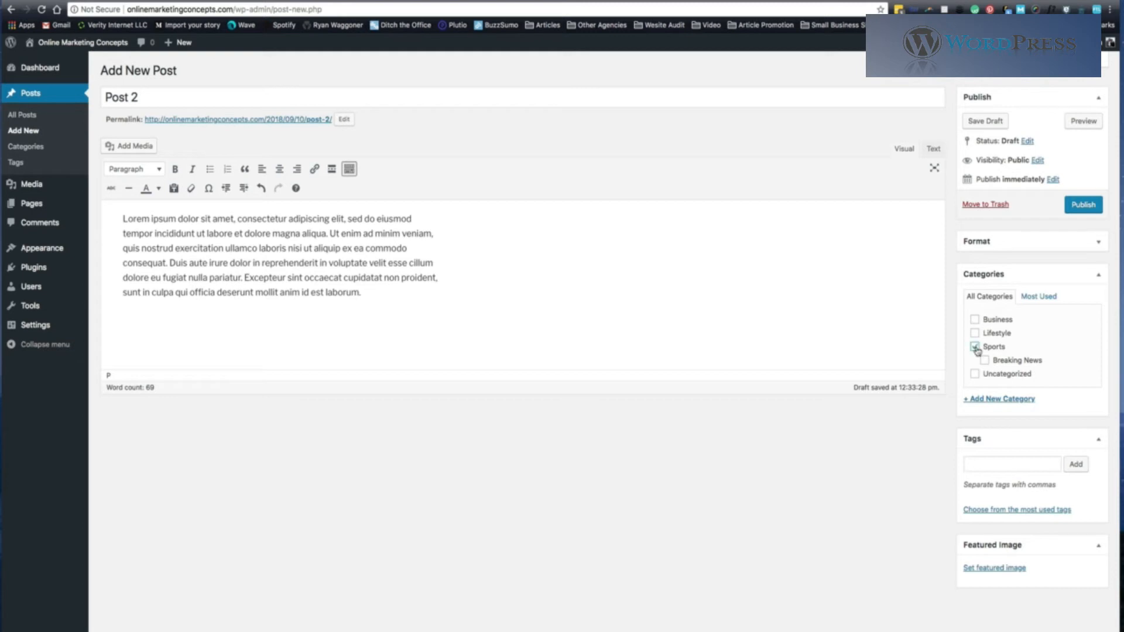
pyautogui.click(1015, 569)
pyautogui.click(98, 176)
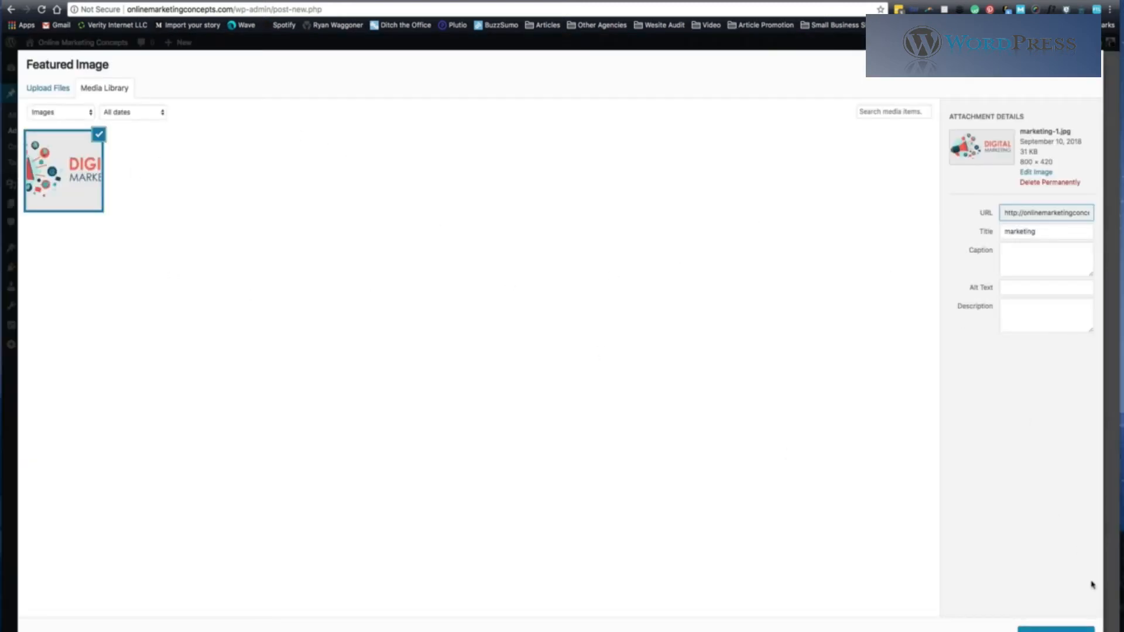
pyautogui.click(1055, 629)
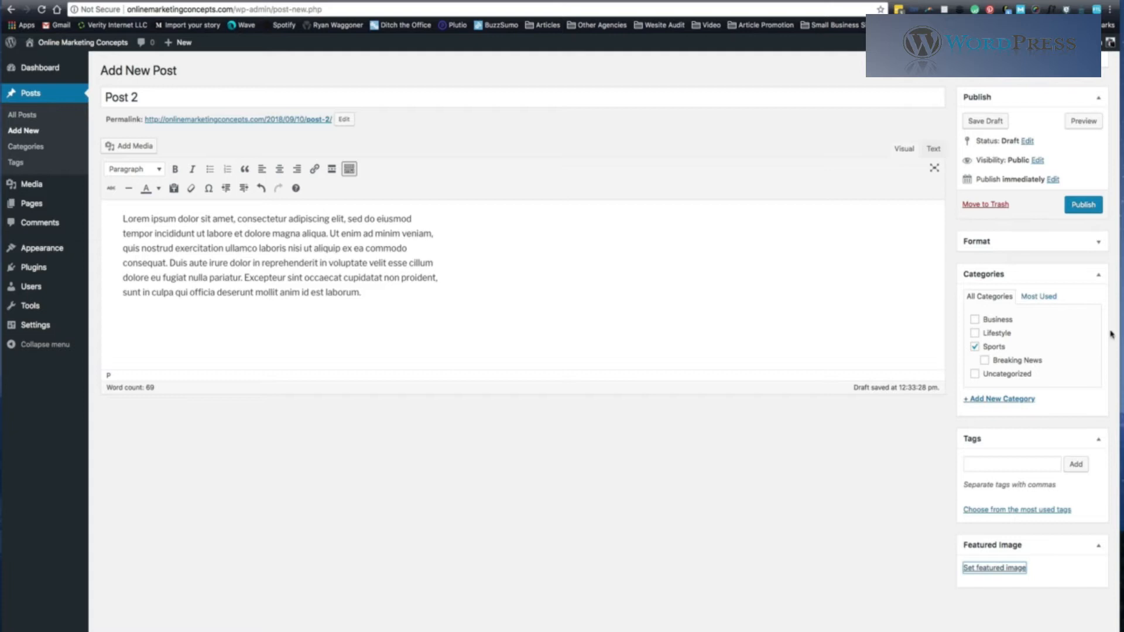
pyautogui.click(1076, 204)
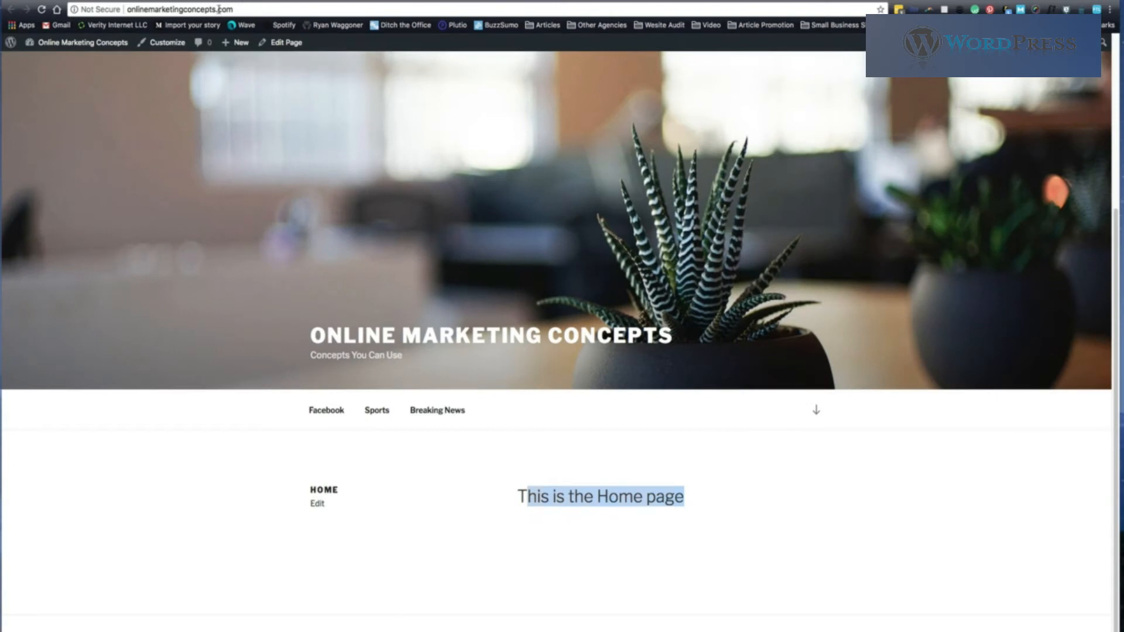
# Step: Reload the onlinemarketingconcepts.com homepage and check how Post 1 and Post 2 are displayed with their images and text
pyautogui.click(219, 8)
pyautogui.press('Return')
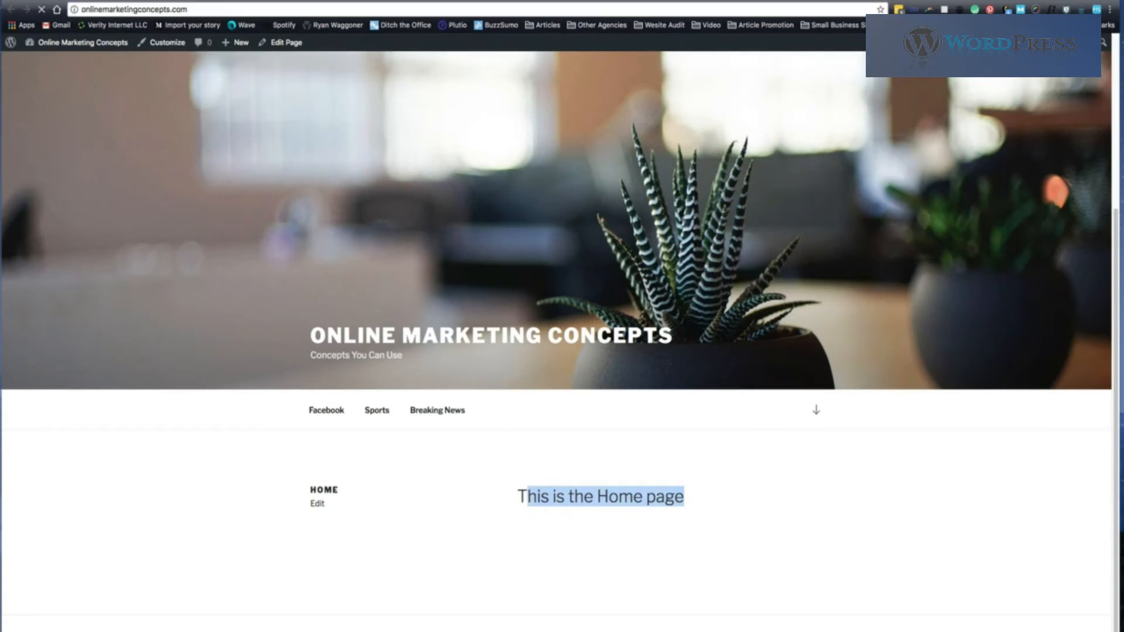
pyautogui.scroll(-6, 247, 201)
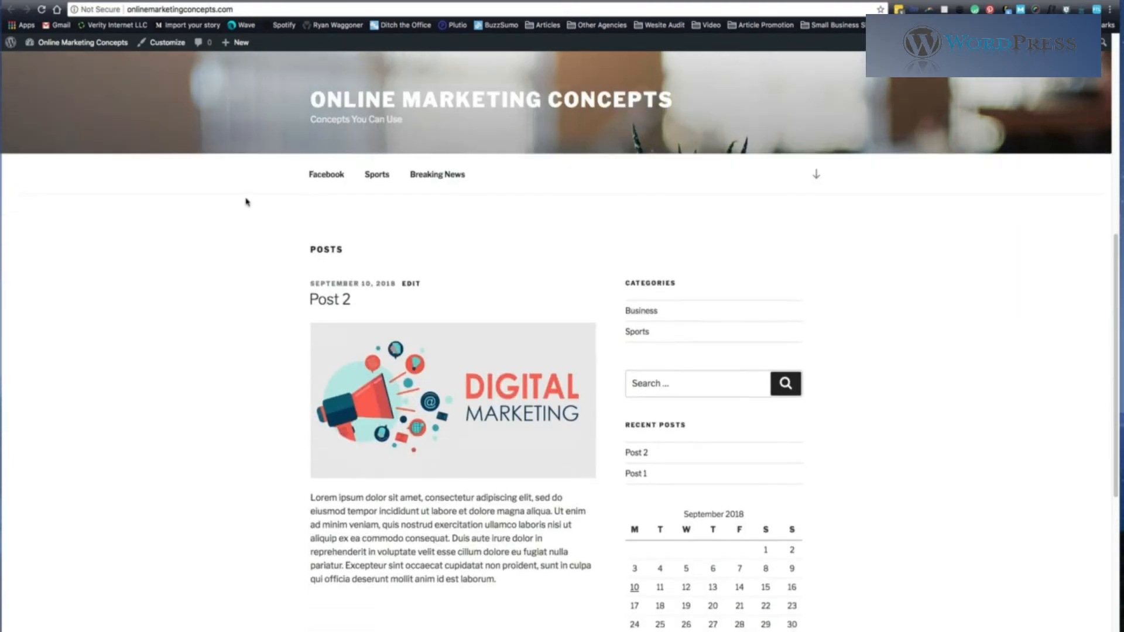
pyautogui.scroll(3, 387, 351)
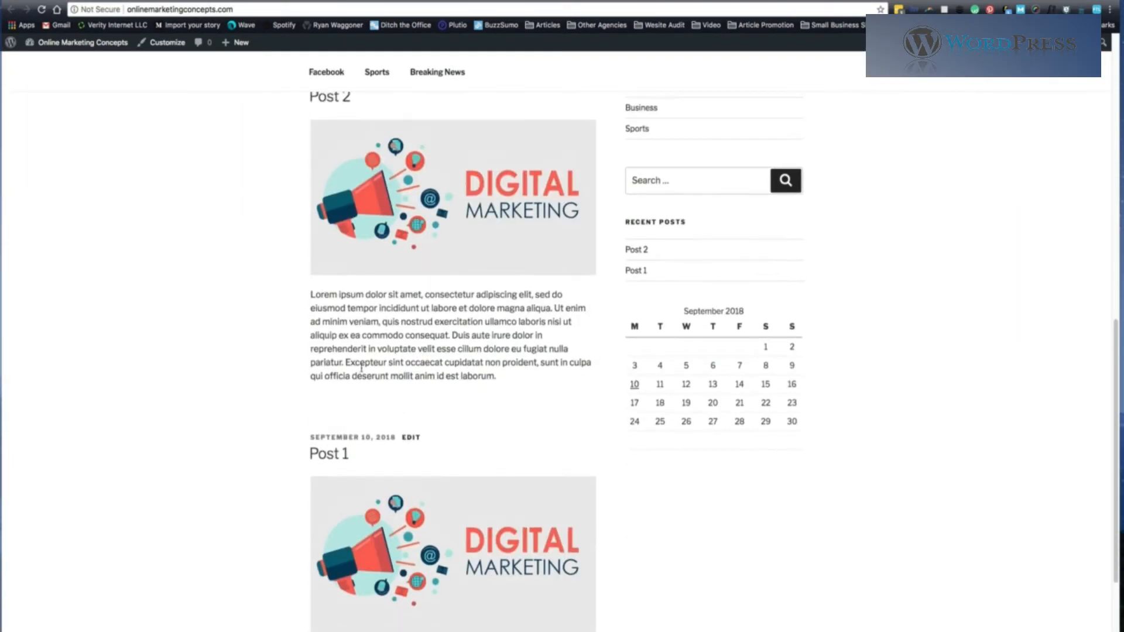
pyautogui.scroll(2, 353, 280)
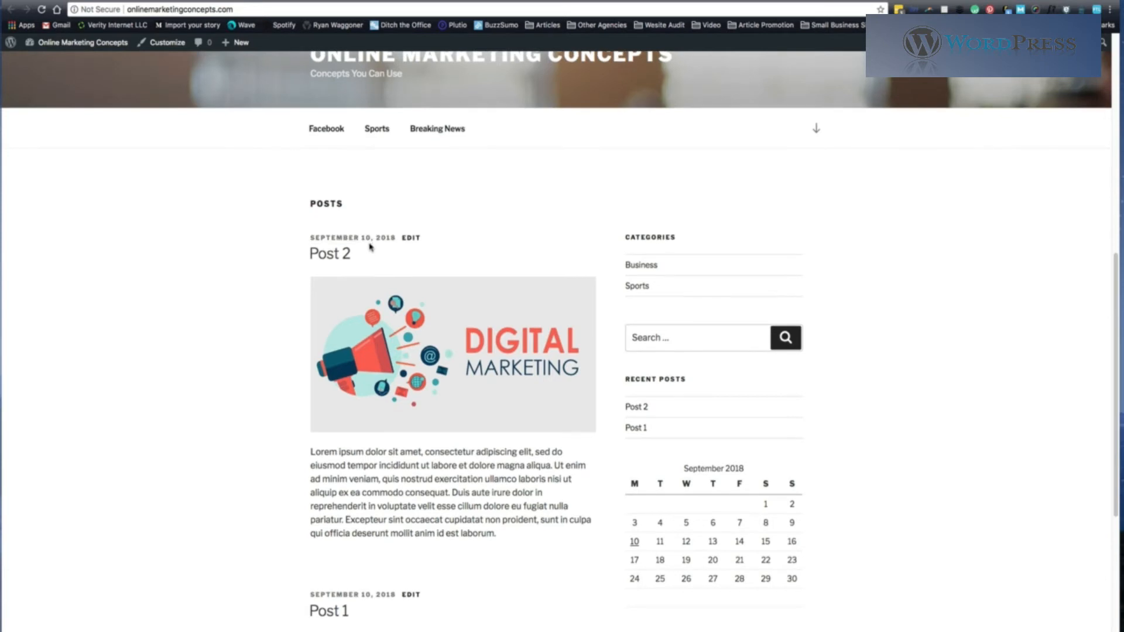
pyautogui.scroll(-3, 264, 370)
pyautogui.scroll(-1, 336, 432)
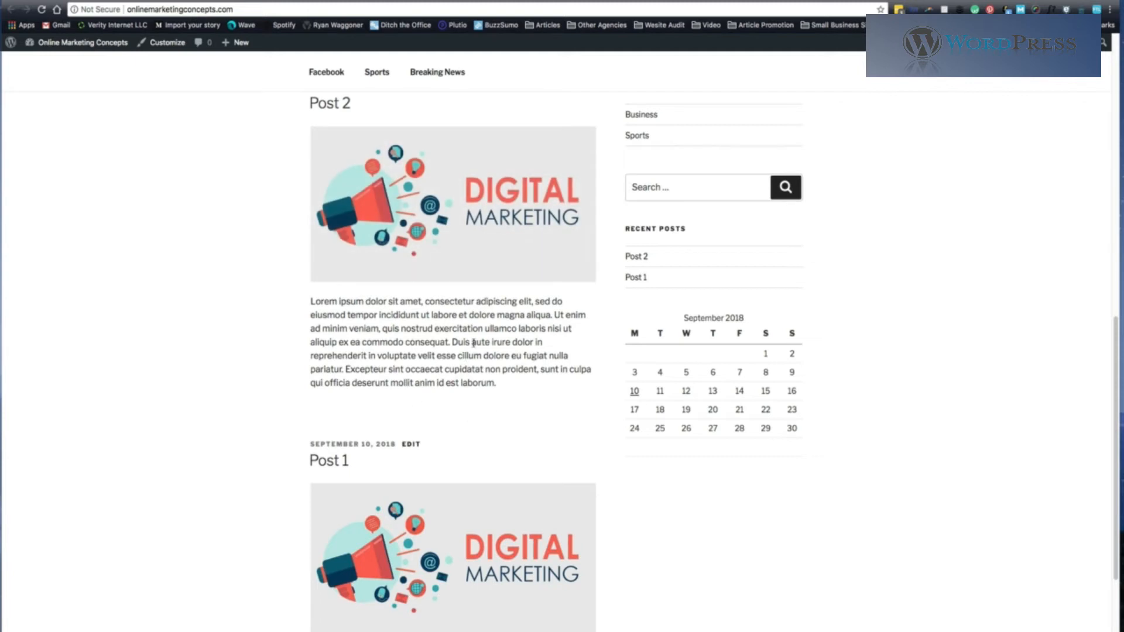
pyautogui.scroll(3, 483, 317)
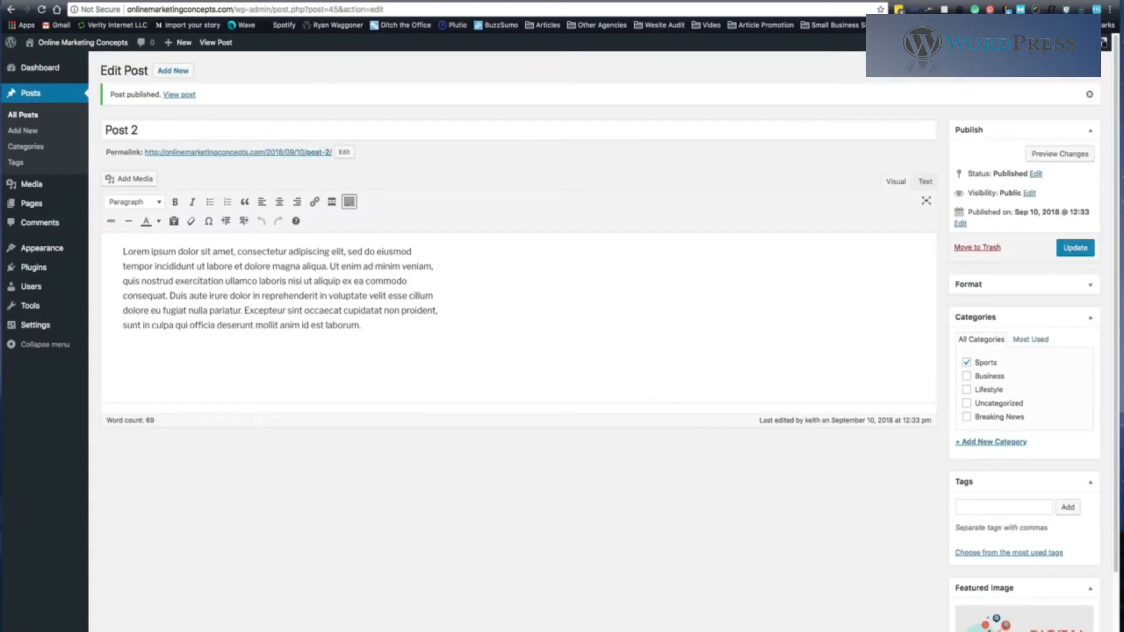
# Step: Open the site's theme management page and look over the installed themes
pyautogui.moveTo(70, 245)
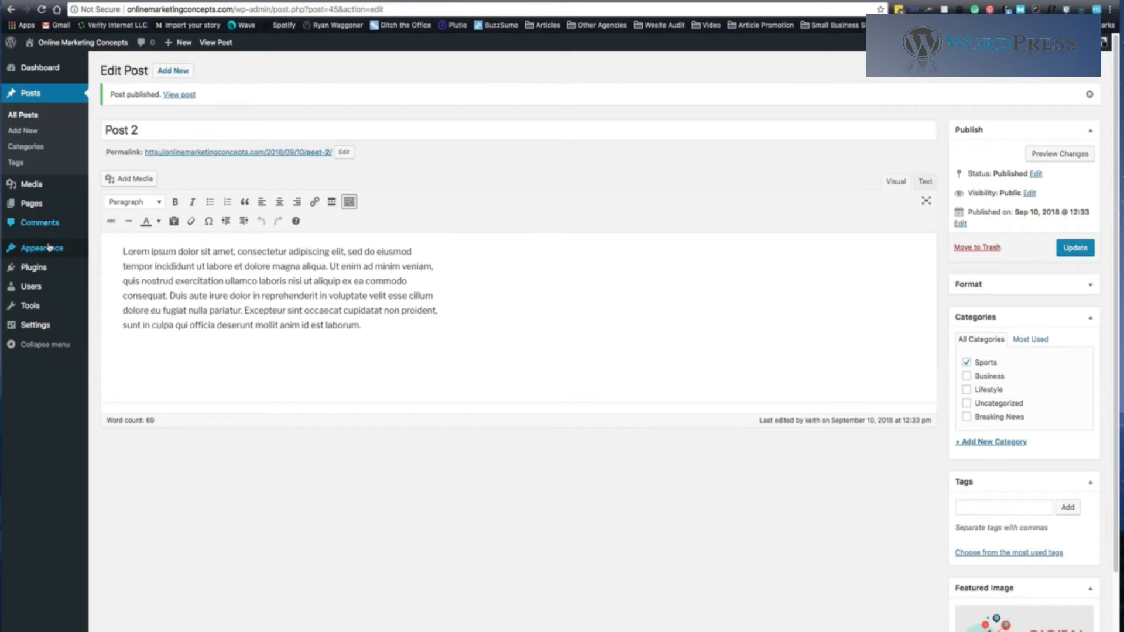
pyautogui.click(96, 252)
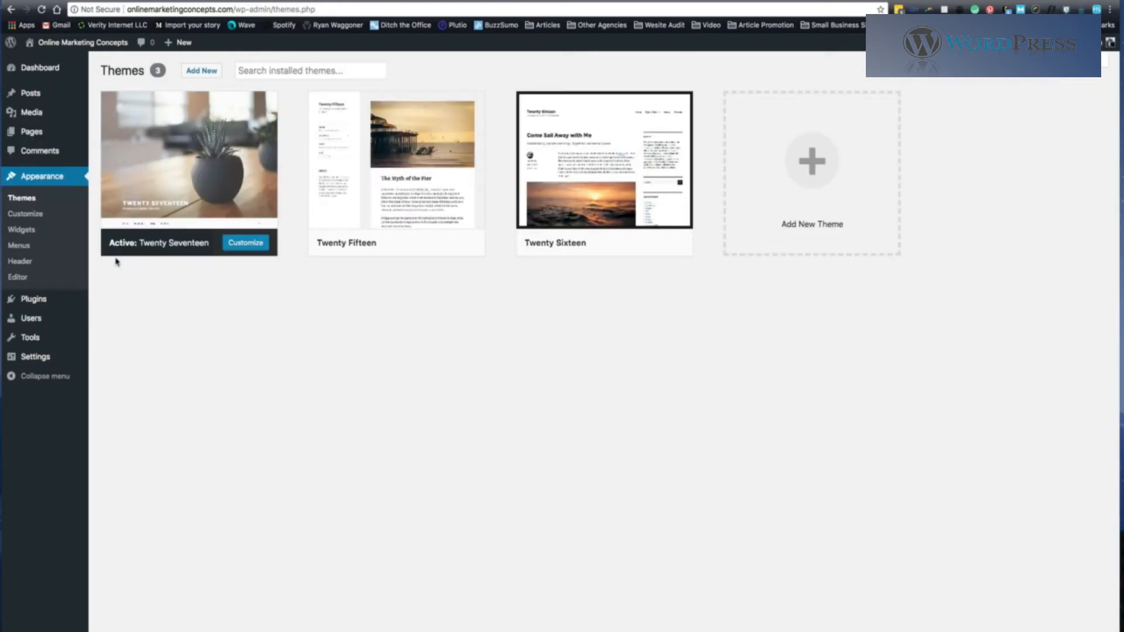
pyautogui.moveTo(521, 198)
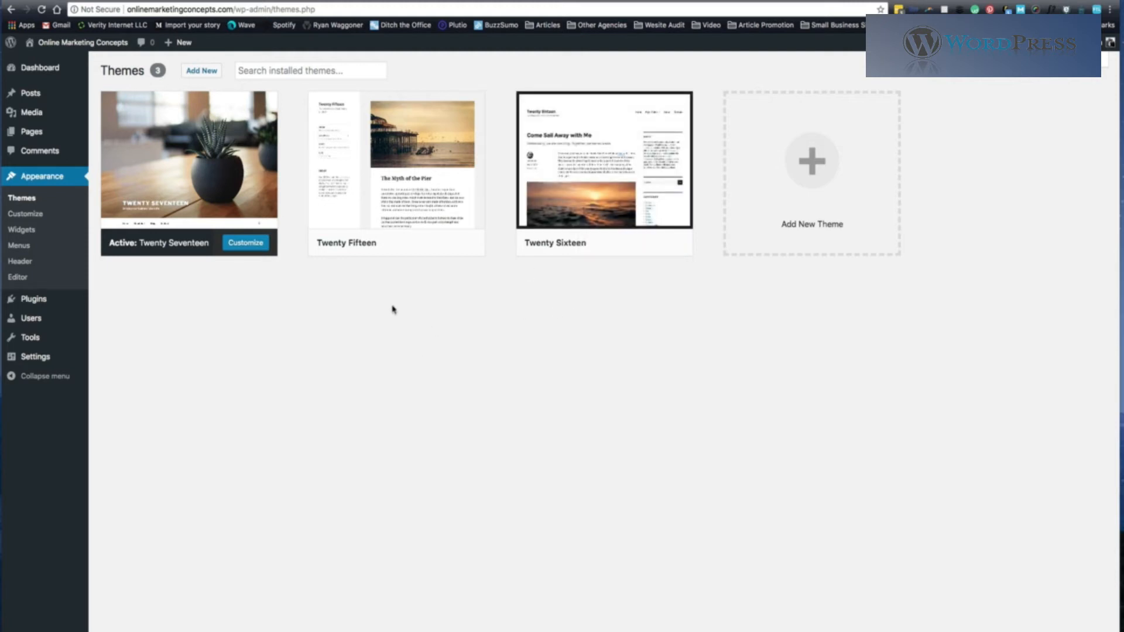
pyautogui.moveTo(338, 250)
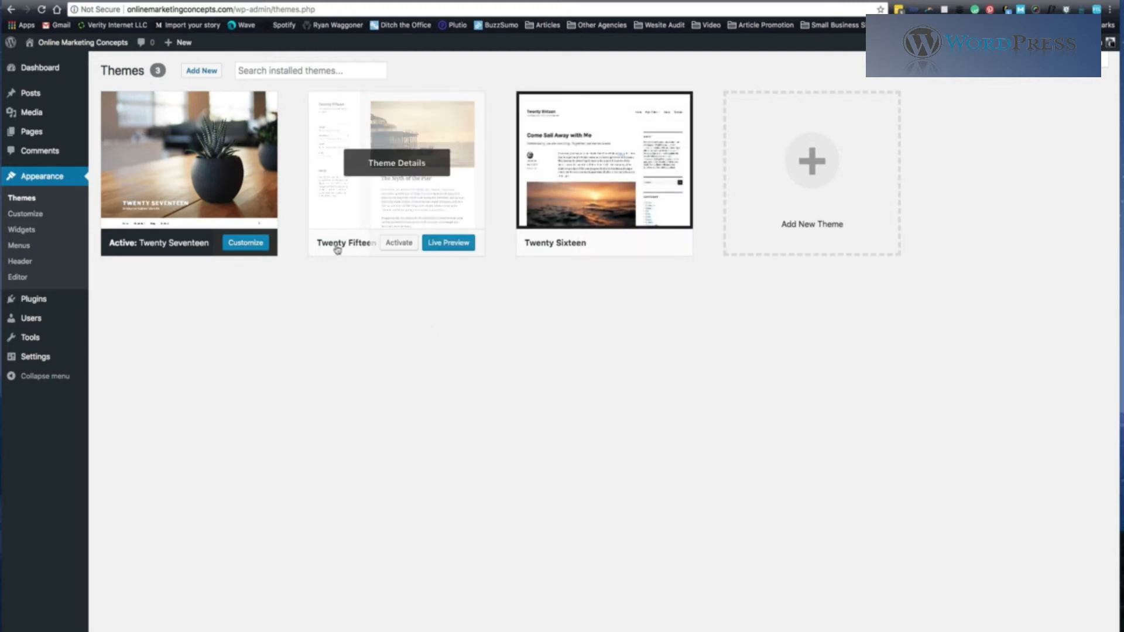
pyautogui.moveTo(142, 249)
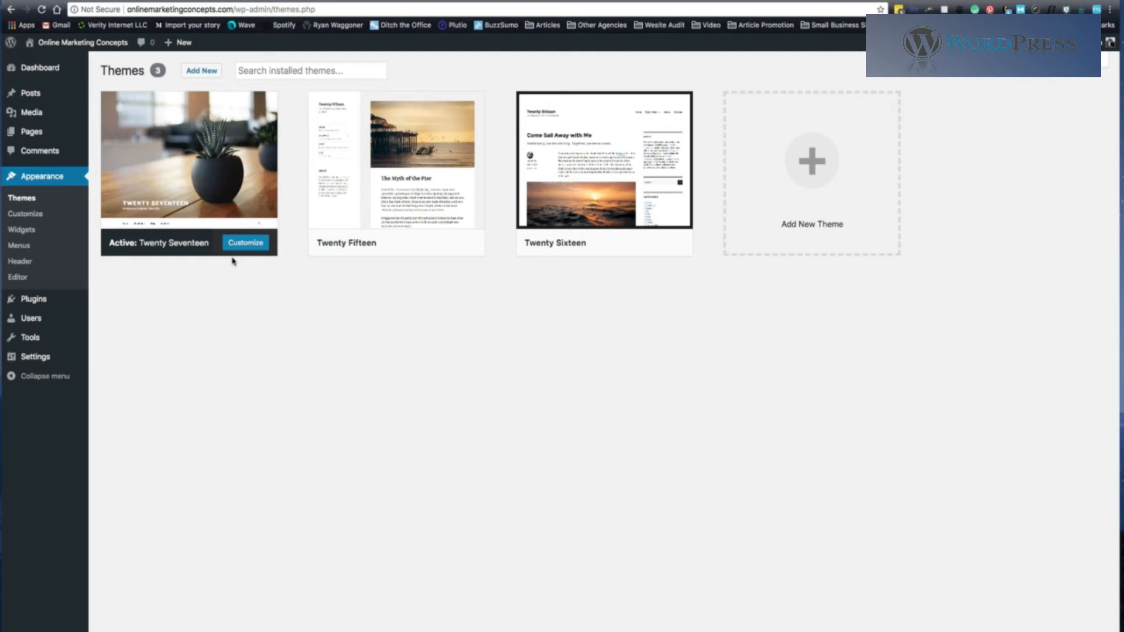
pyautogui.moveTo(532, 163)
# Step: Start adding a new theme and browse the featured themes
pyautogui.click(203, 71)
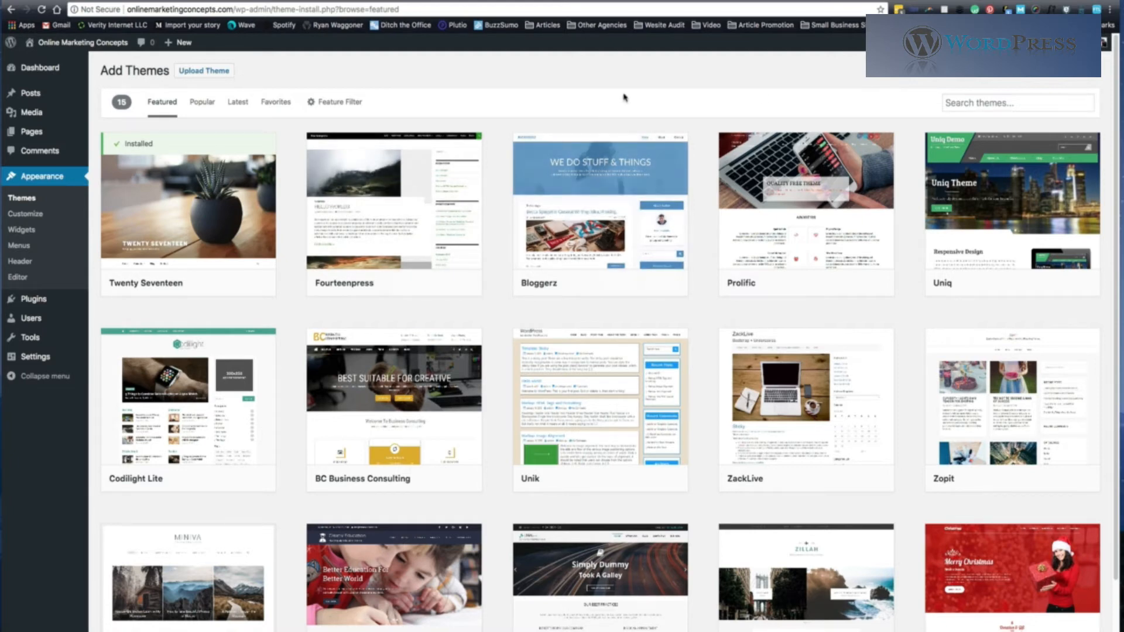
pyautogui.scroll(-3, 476, 126)
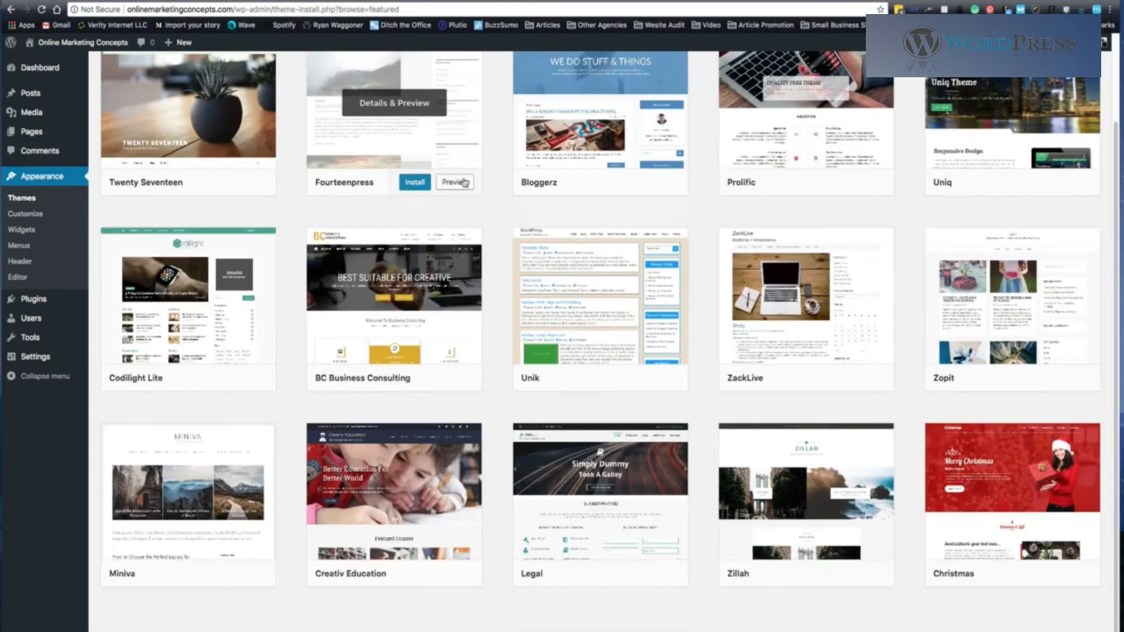
pyautogui.scroll(3, 876, 470)
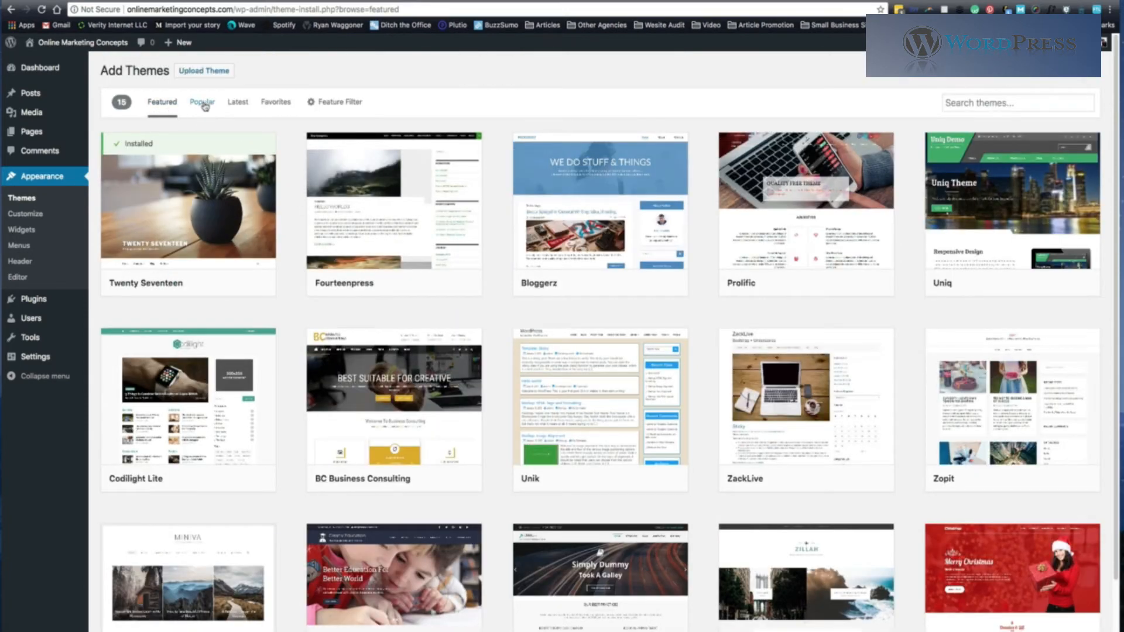
# Step: List the popular themes and browse through the available designs
pyautogui.click(203, 104)
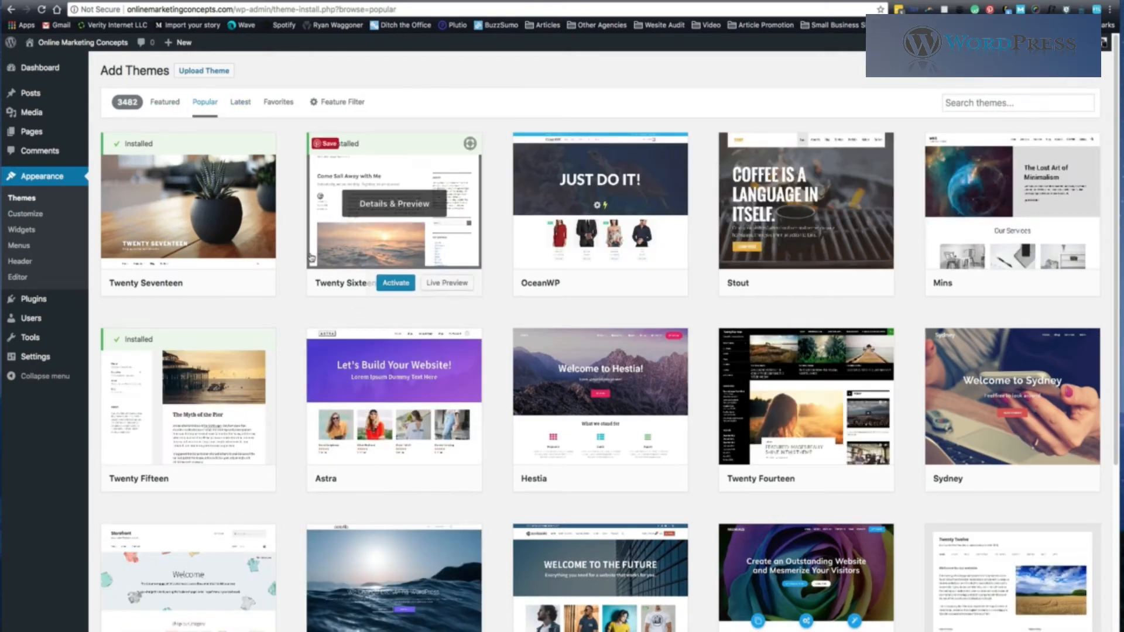
pyautogui.moveTo(354, 413)
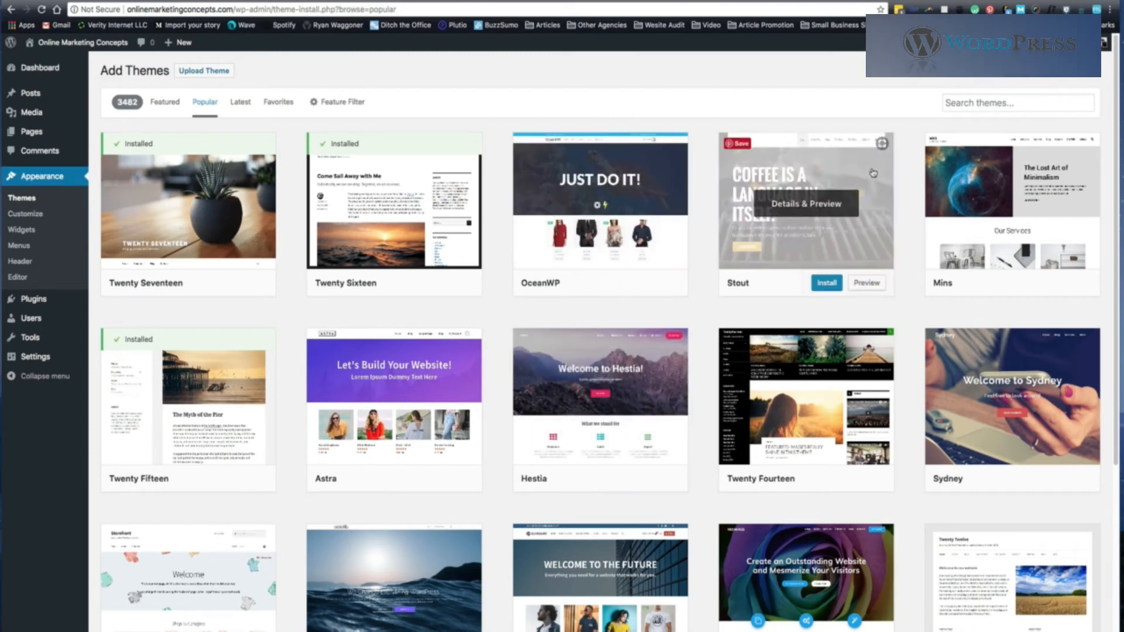
pyautogui.scroll(-1, 871, 192)
pyautogui.scroll(-6, 870, 192)
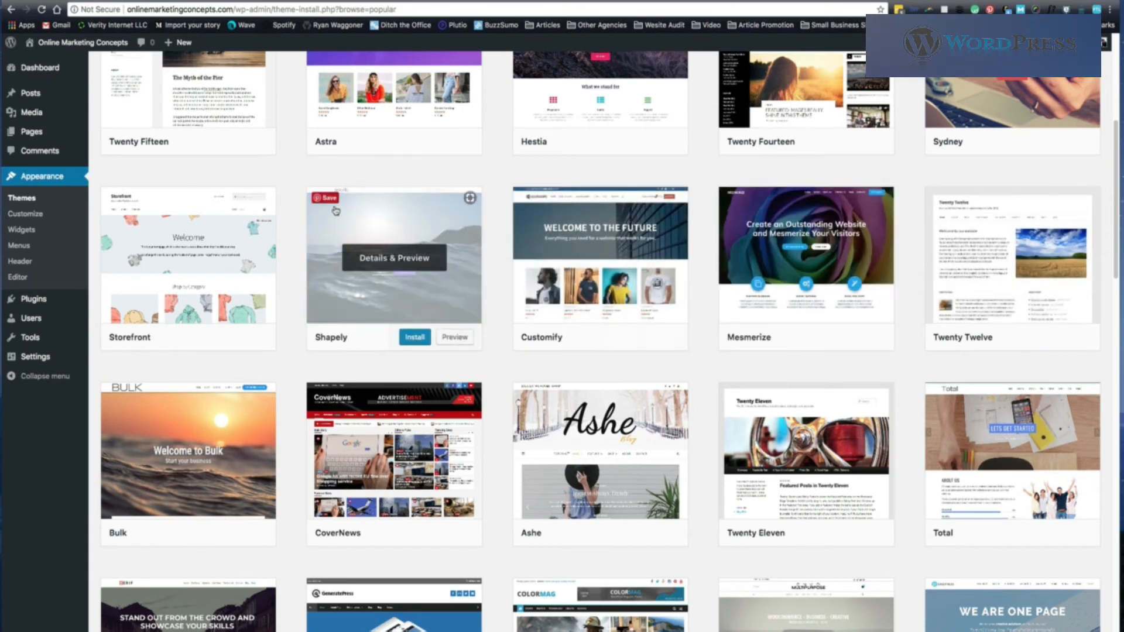
pyautogui.scroll(-1, 232, 358)
pyautogui.scroll(-1, 232, 358)
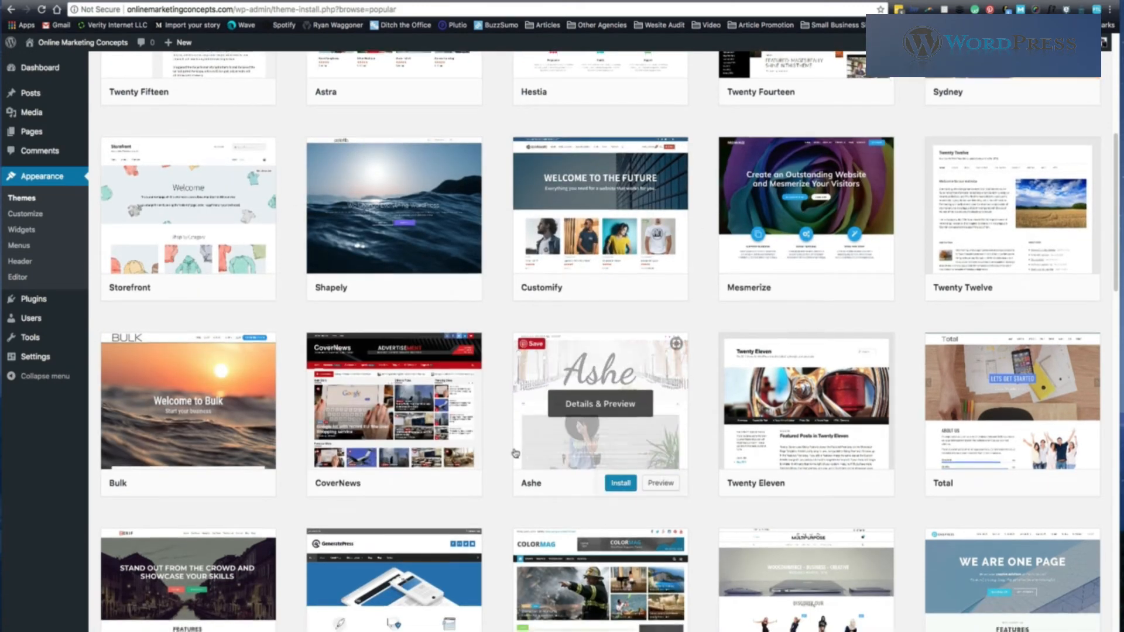
pyautogui.scroll(-1, 585, 486)
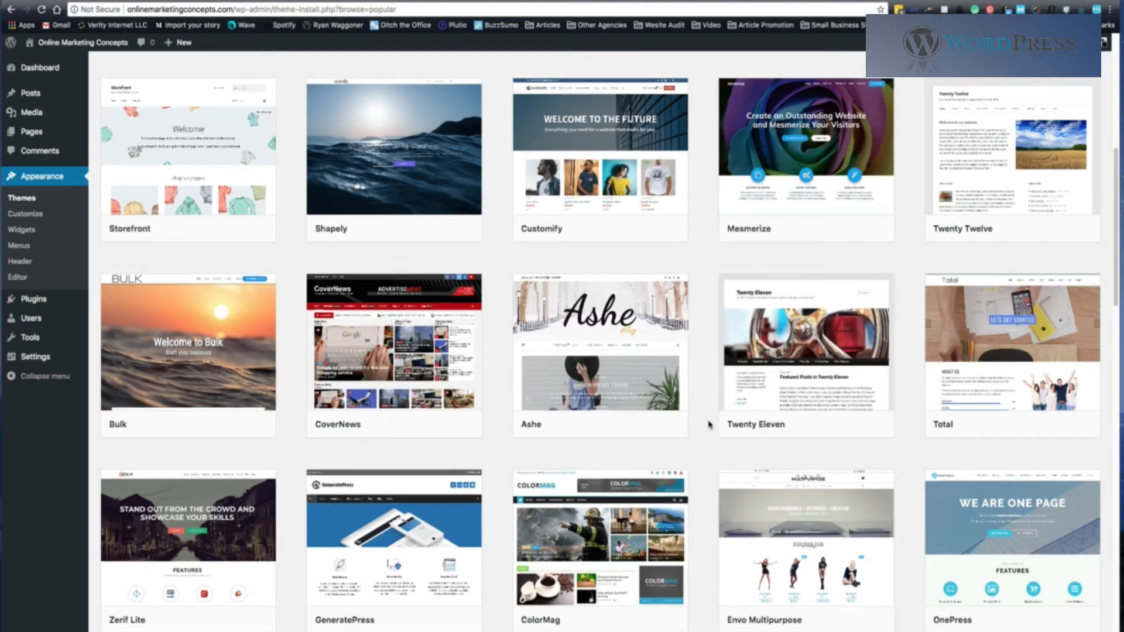
pyautogui.scroll(7, 674, 363)
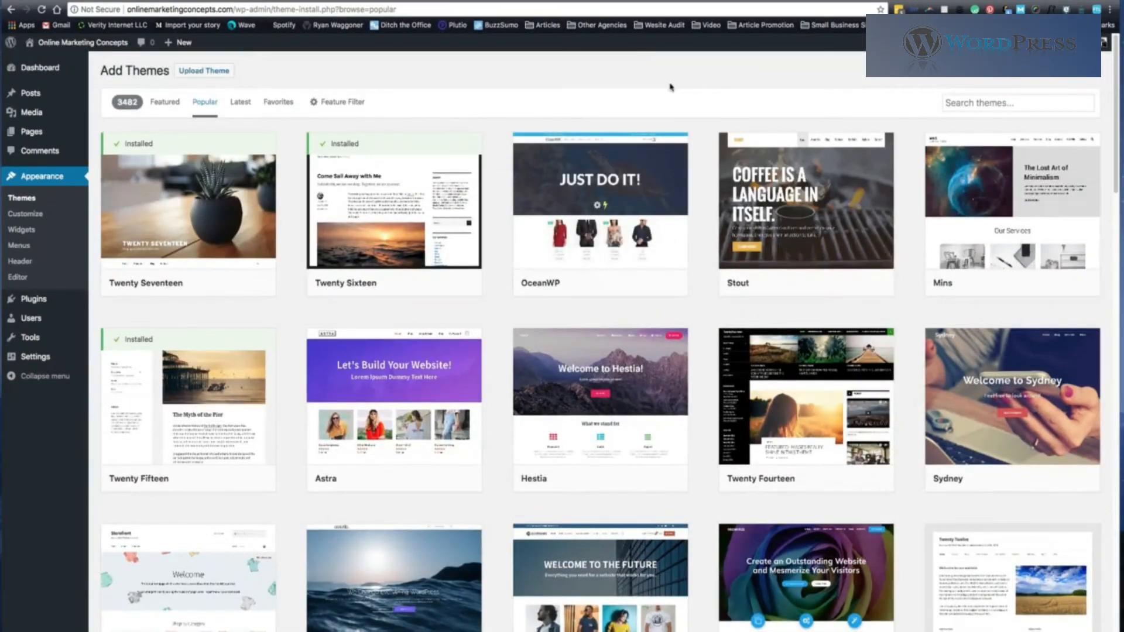
pyautogui.scroll(-2, 761, 292)
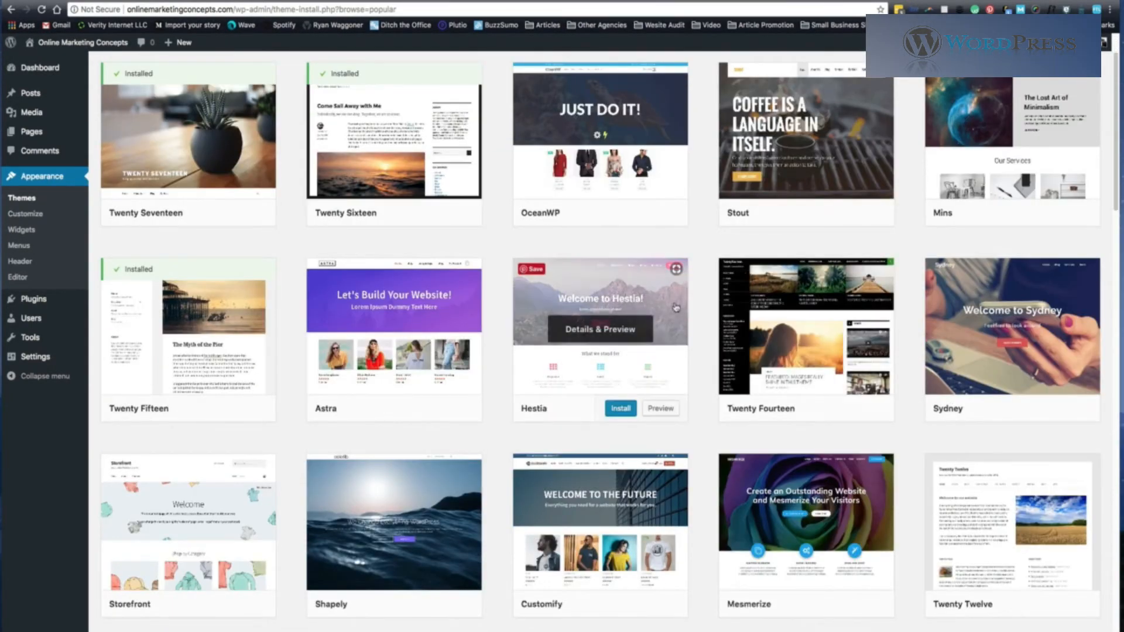
pyautogui.scroll(-5, 676, 307)
pyautogui.scroll(-1, 822, 307)
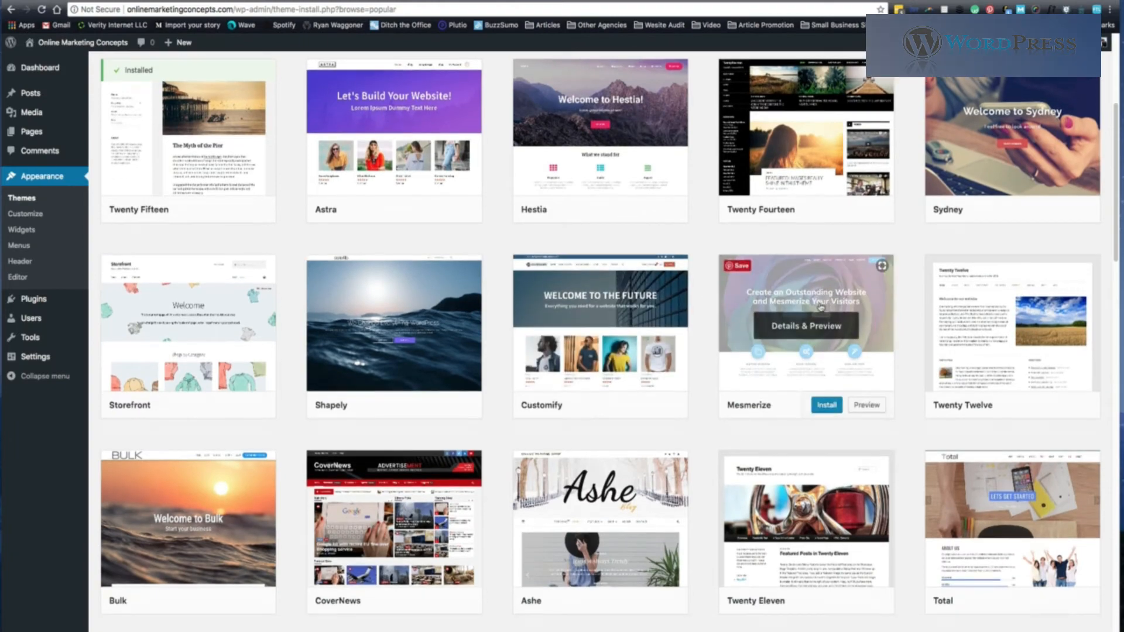
pyautogui.scroll(-5, 820, 307)
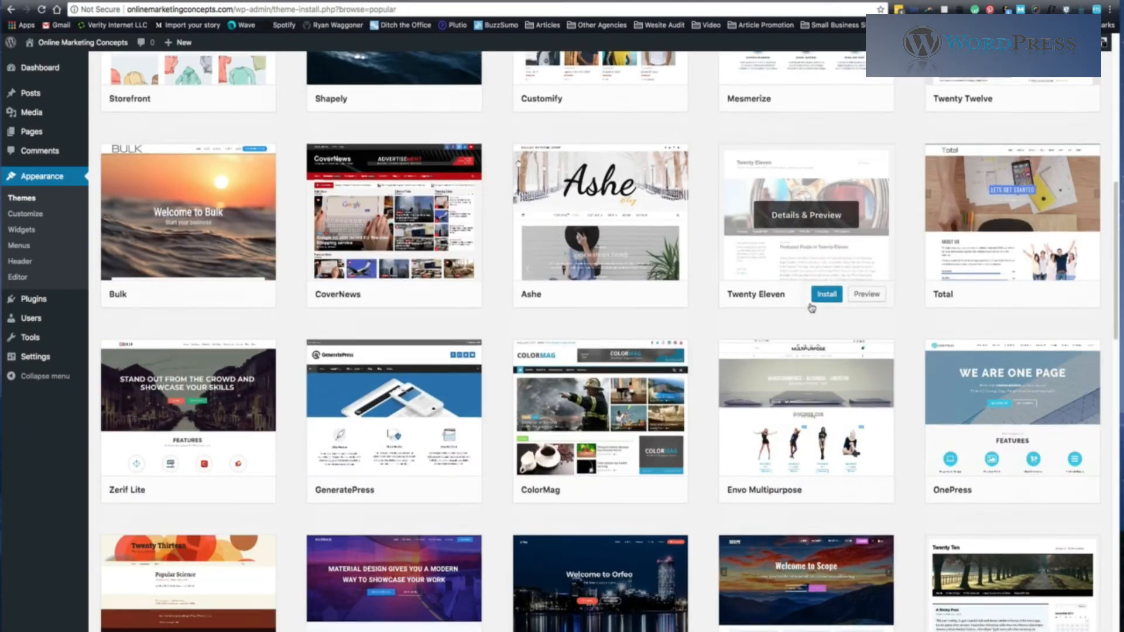
pyautogui.scroll(10, 811, 307)
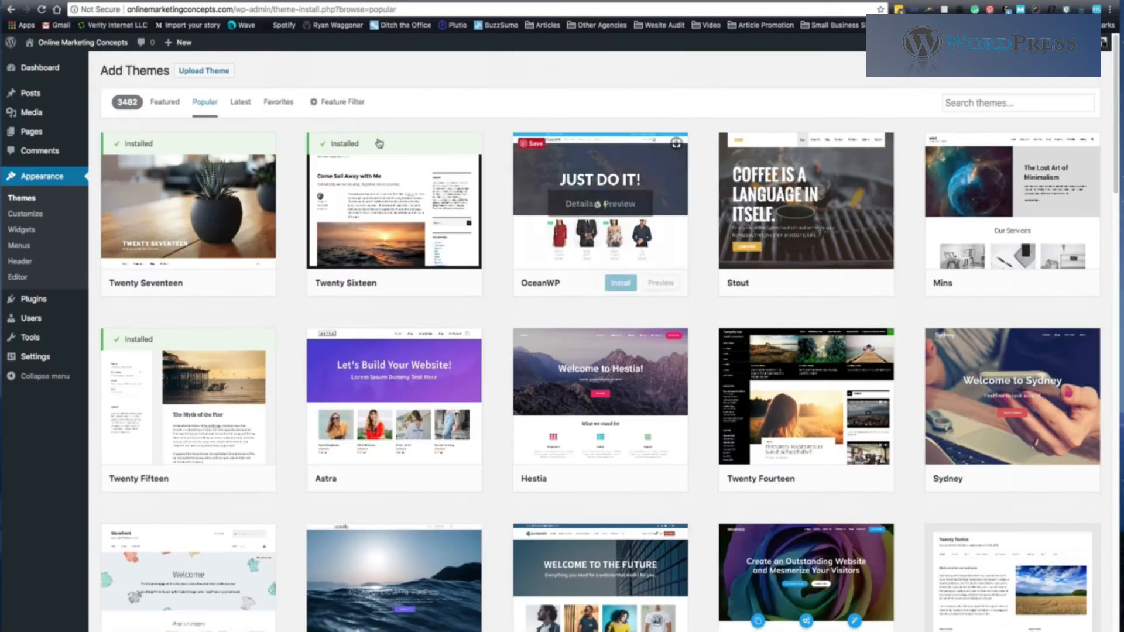
# Step: Show the latest themes in the theme directory
pyautogui.click(276, 102)
pyautogui.click(243, 106)
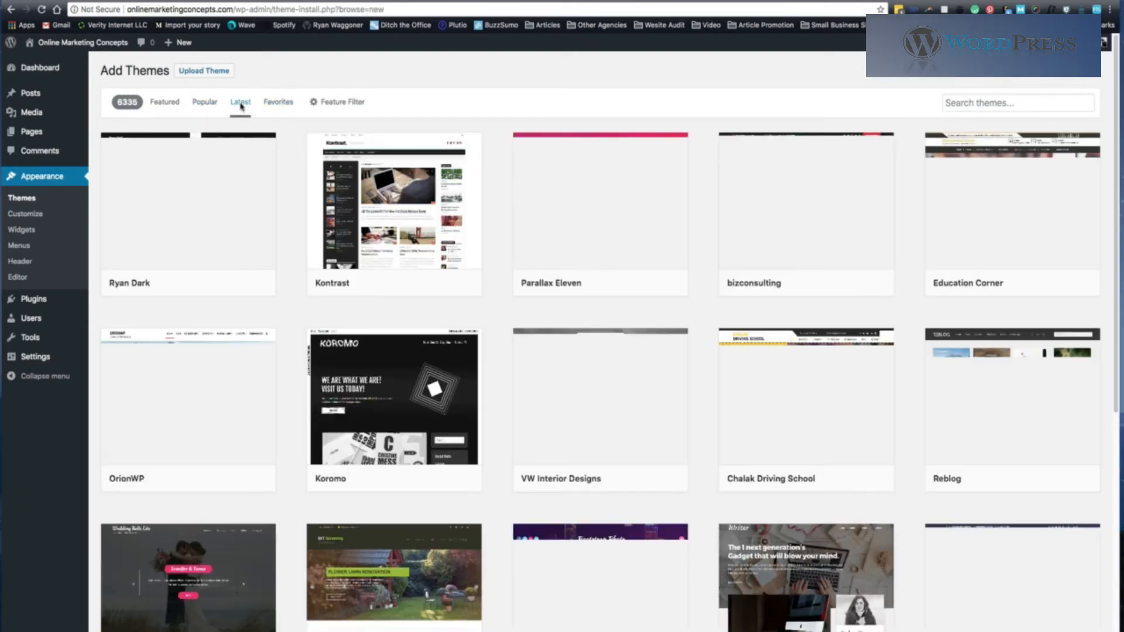
# Step: Filter the theme directory by Blog, Entertainment, Custom Background, Sticky Post, Two Columns and Three Columns
pyautogui.moveTo(673, 216)
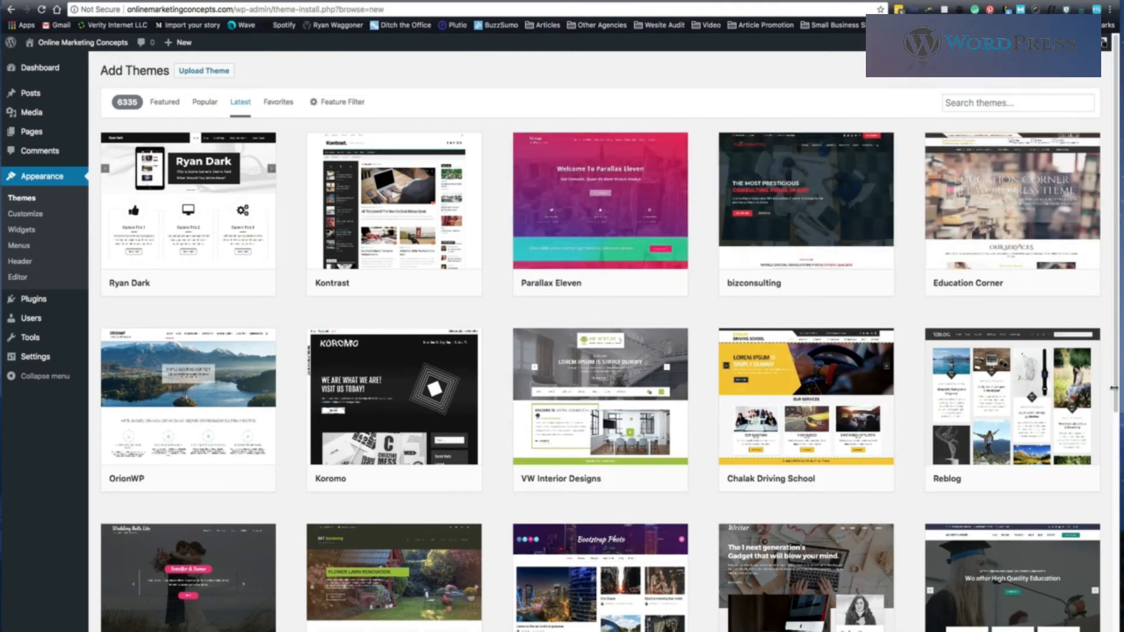
pyautogui.moveTo(1032, 397)
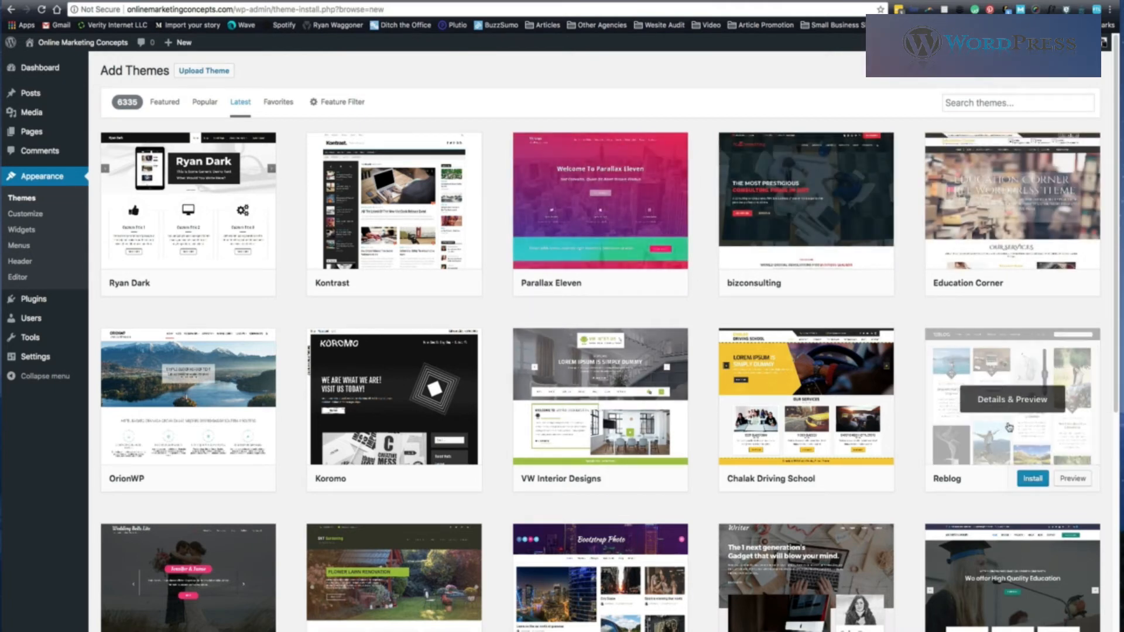
pyautogui.click(343, 102)
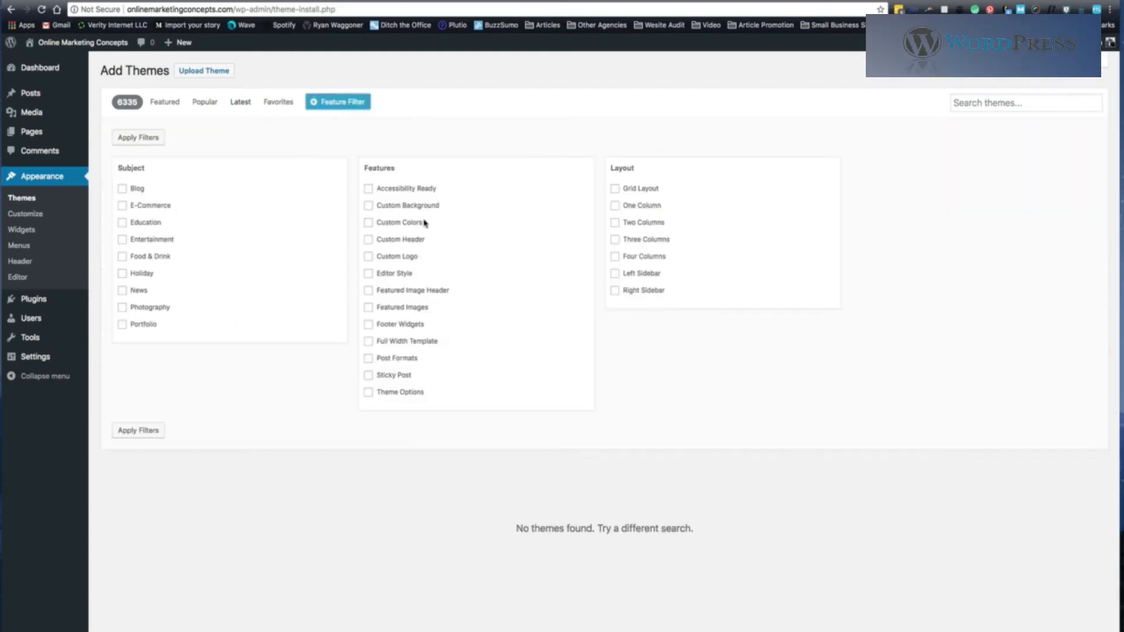
pyautogui.click(122, 189)
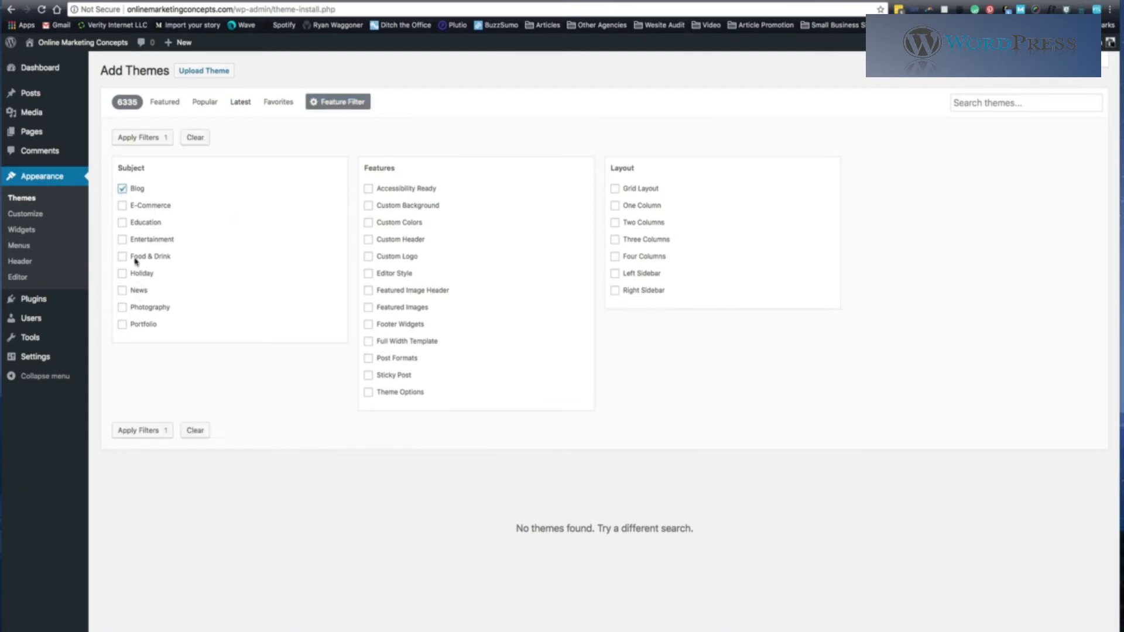
pyautogui.click(126, 241)
pyautogui.click(368, 375)
pyautogui.click(368, 206)
pyautogui.click(615, 222)
pyautogui.click(615, 239)
pyautogui.click(154, 432)
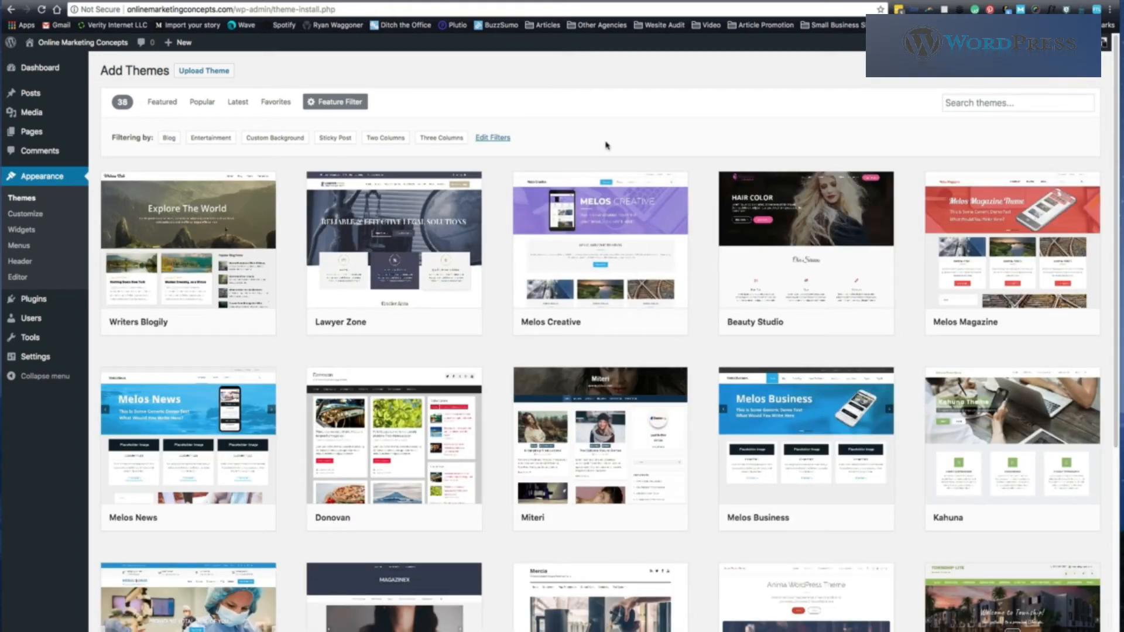
# Step: Look through the filtered themes and examine the preview of the Donovan theme
pyautogui.scroll(-5, 534, 164)
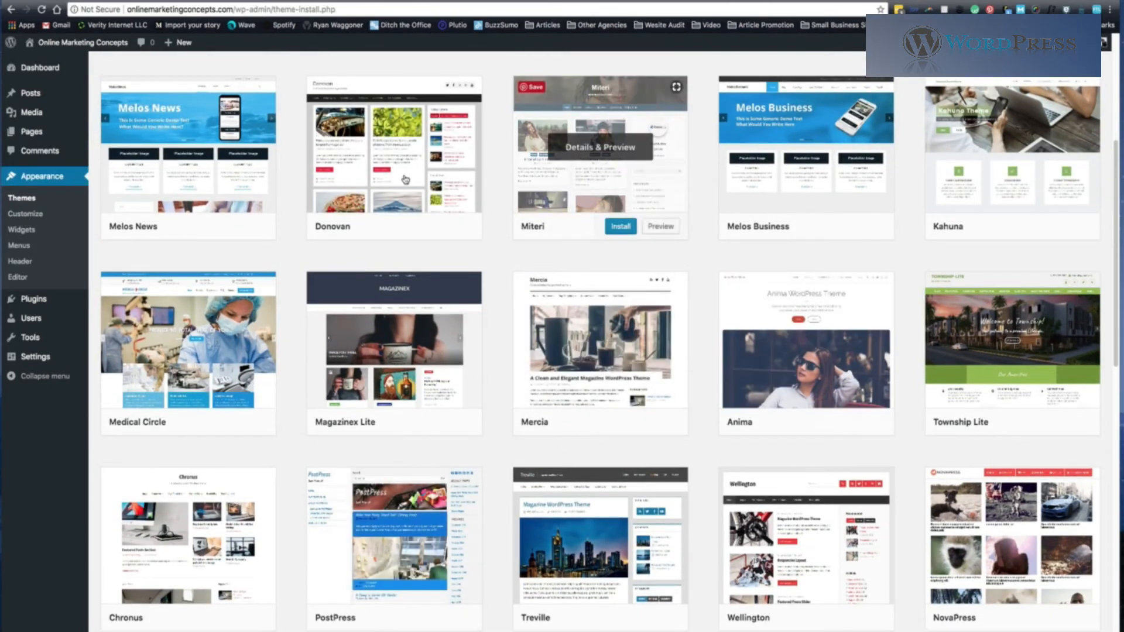
pyautogui.scroll(5, 498, 176)
pyautogui.moveTo(332, 322)
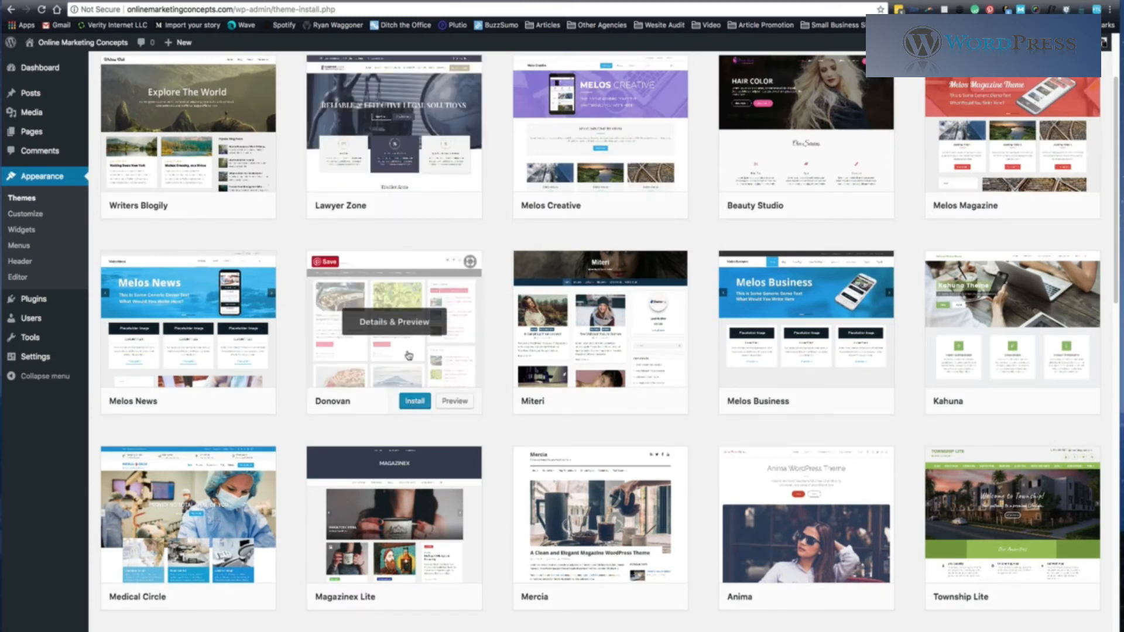
pyautogui.click(386, 329)
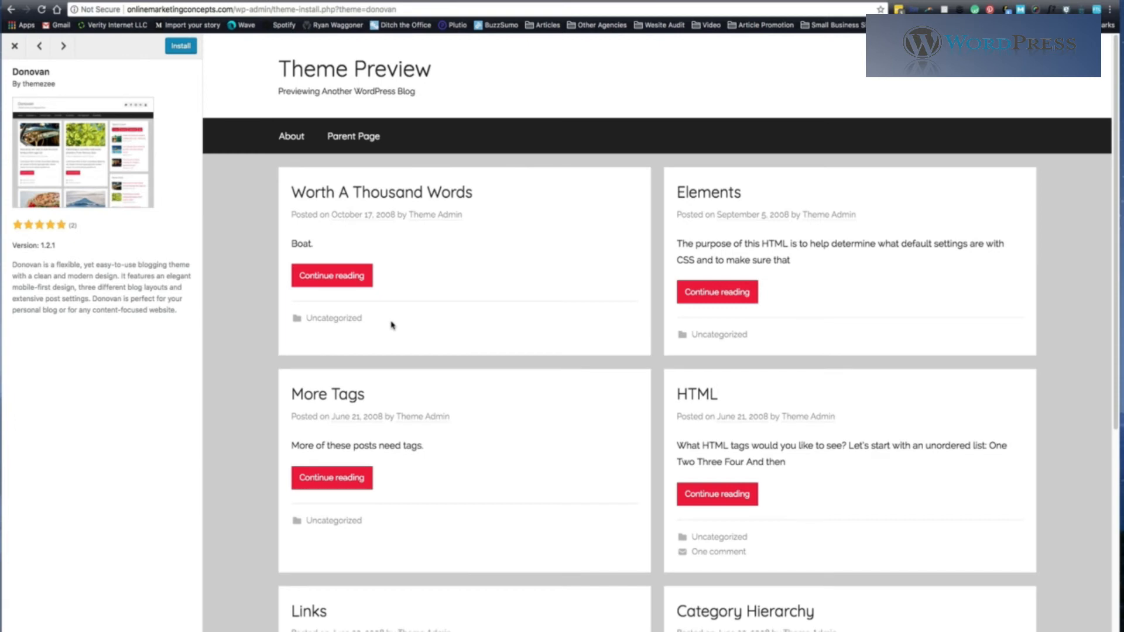
pyautogui.scroll(-6, 560, 248)
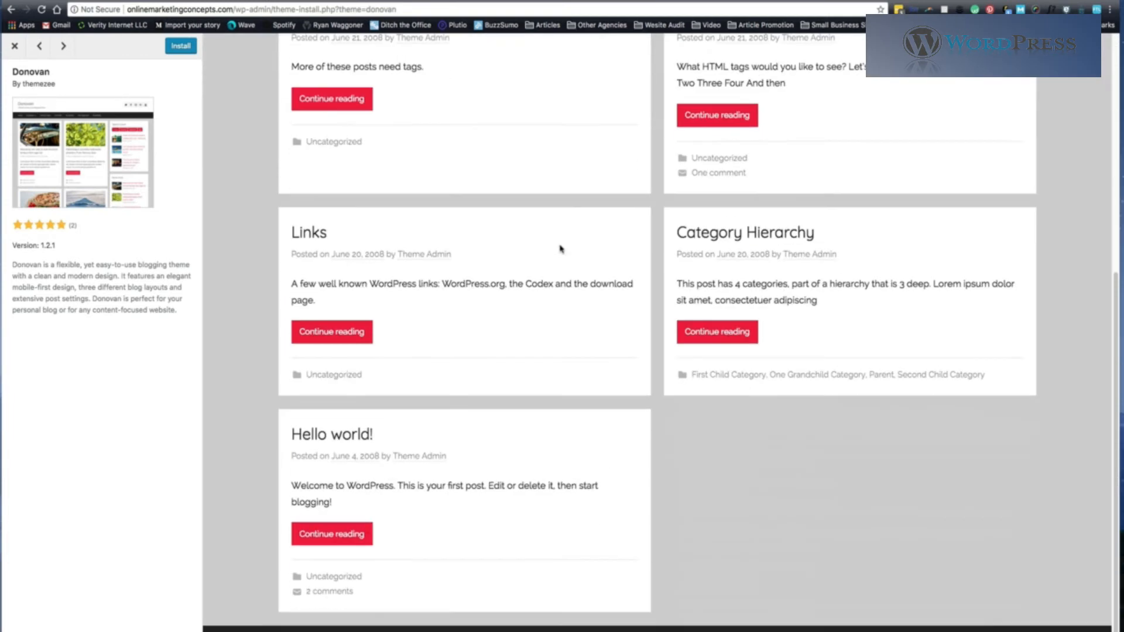
pyautogui.scroll(6, 571, 252)
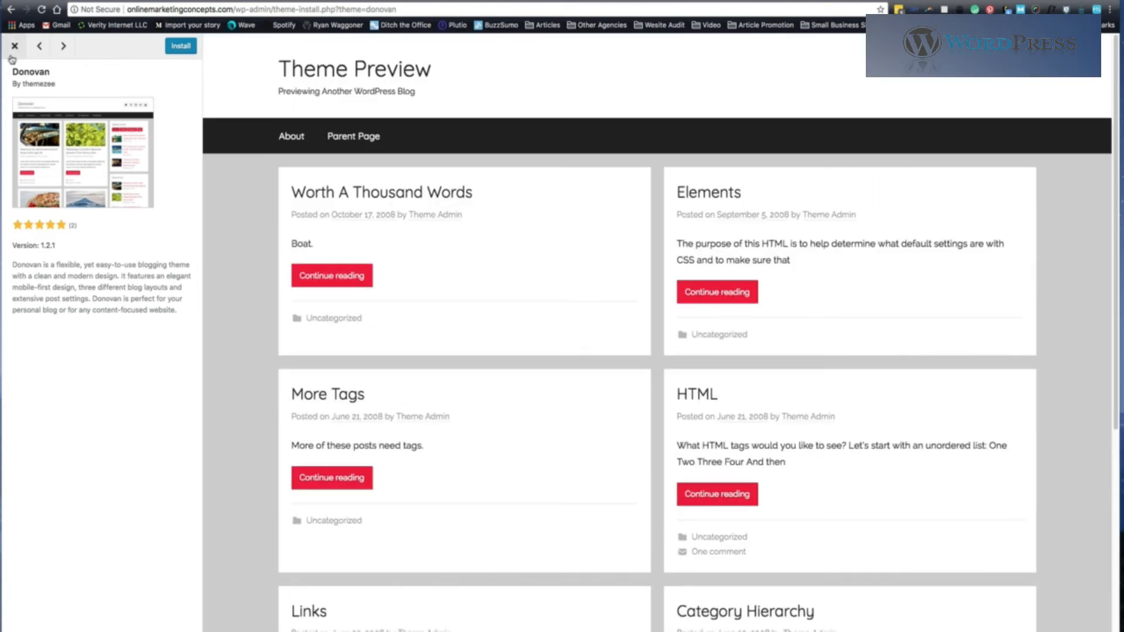
# Step: Install the Donovan theme and activate it on the site
pyautogui.click(178, 51)
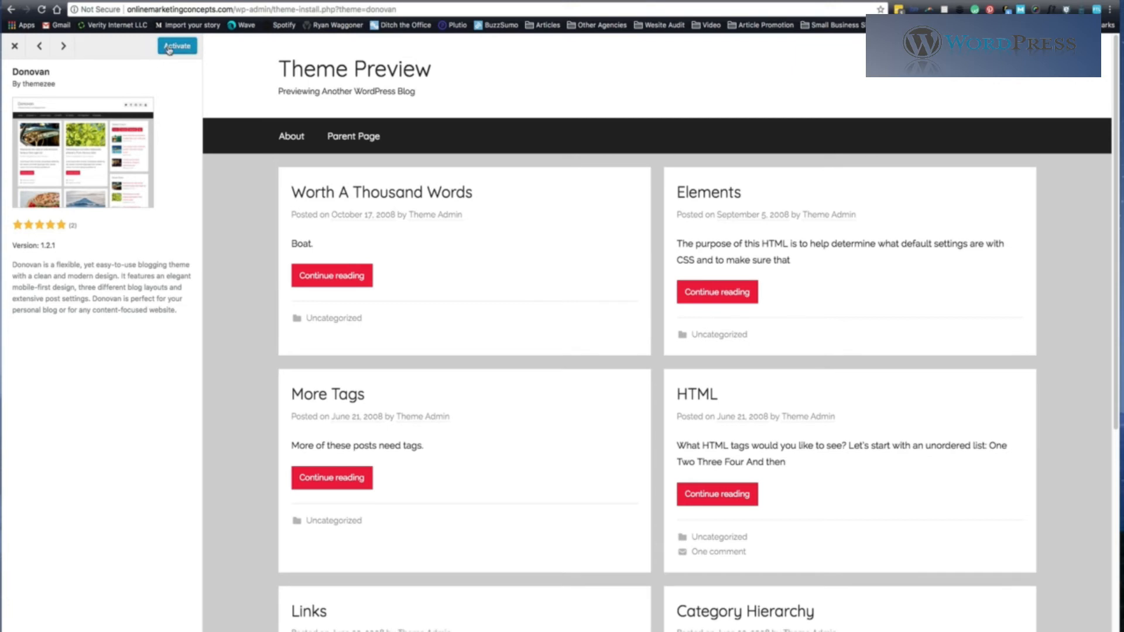
pyautogui.click(169, 50)
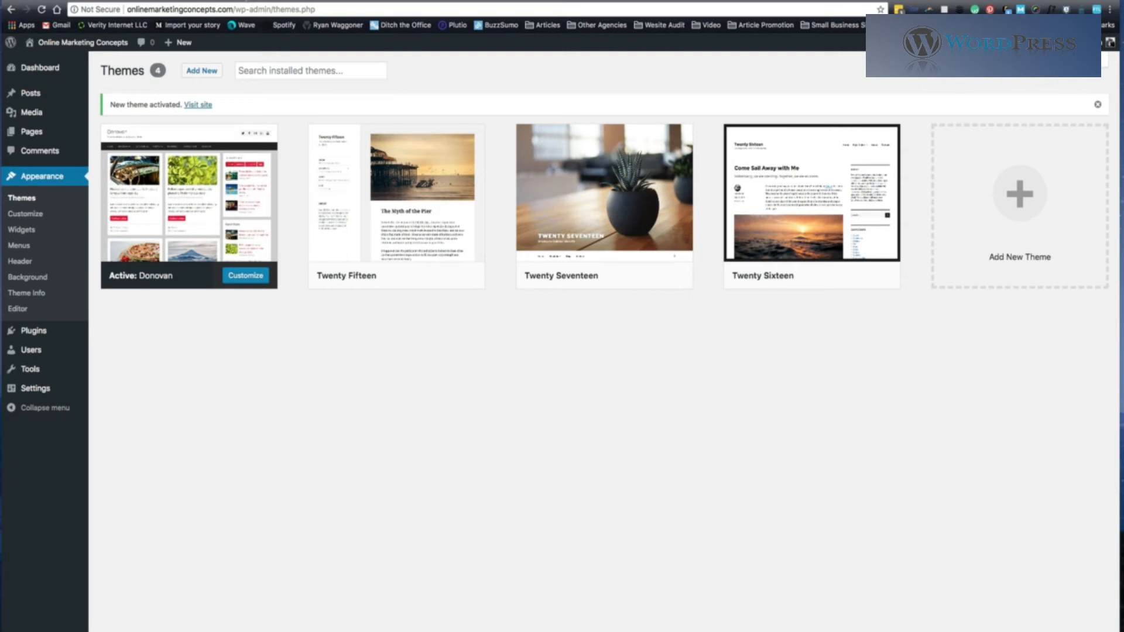
# Step: View the live homepage and examine its menu, posts and sidebar in the Donovan design
pyautogui.click(170, 2)
pyautogui.scroll(9, 348, 203)
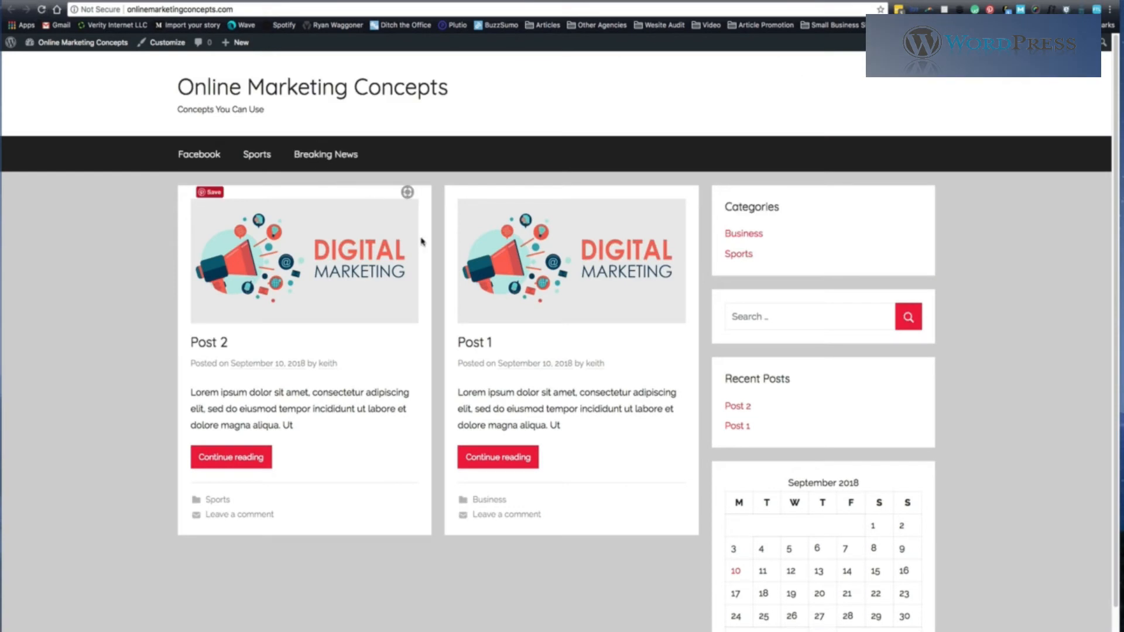
pyautogui.scroll(-2, 761, 299)
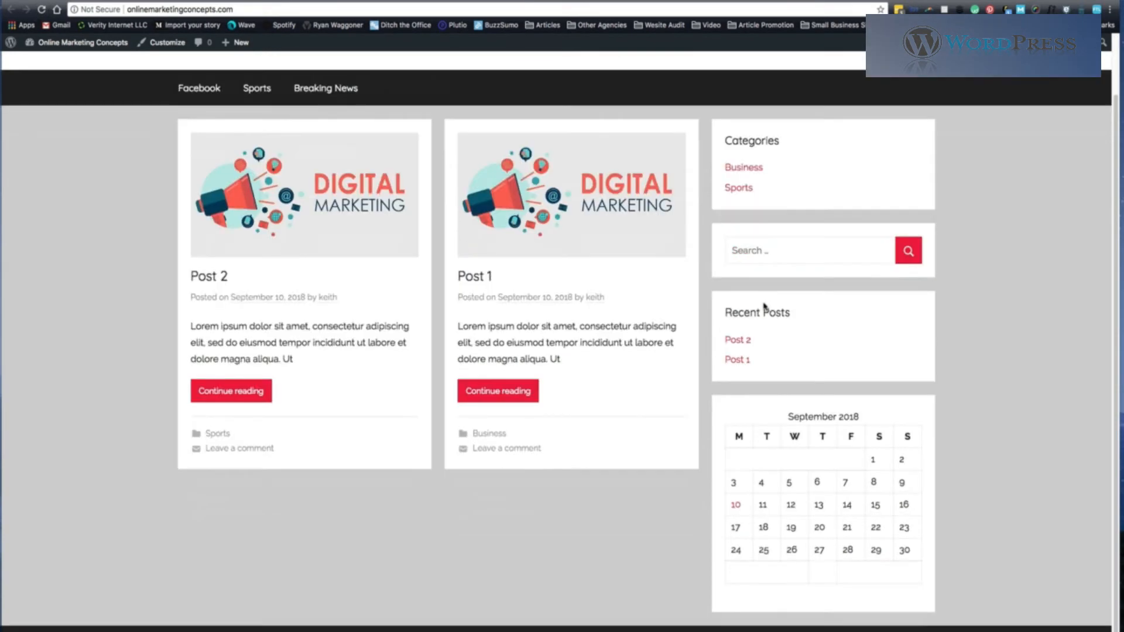
pyautogui.scroll(2, 764, 306)
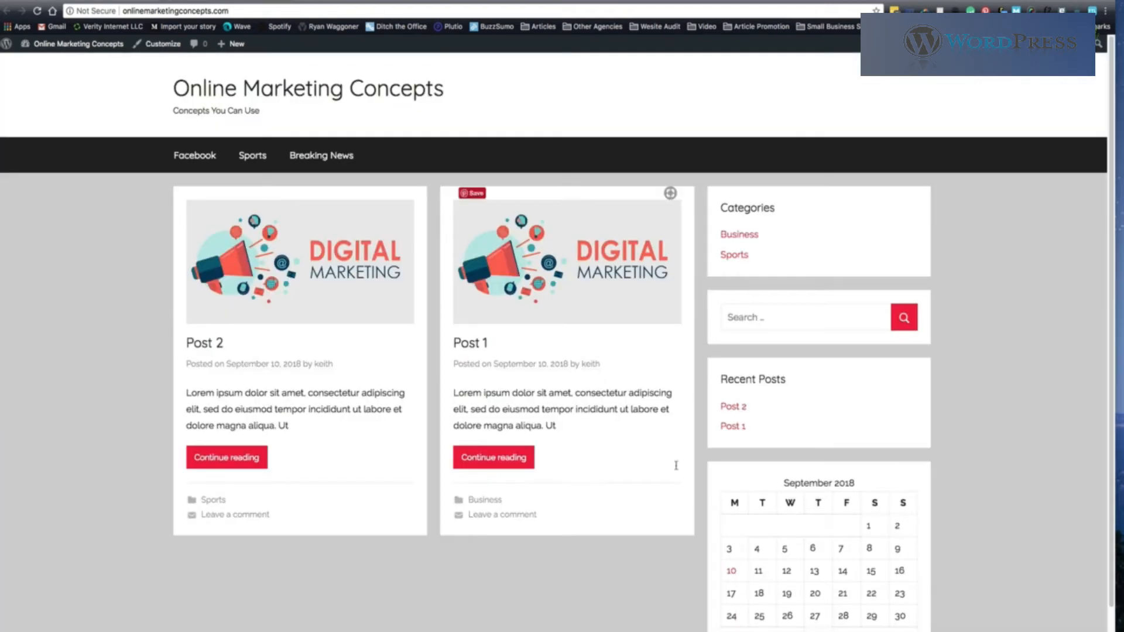
pyautogui.scroll(-2, 515, 351)
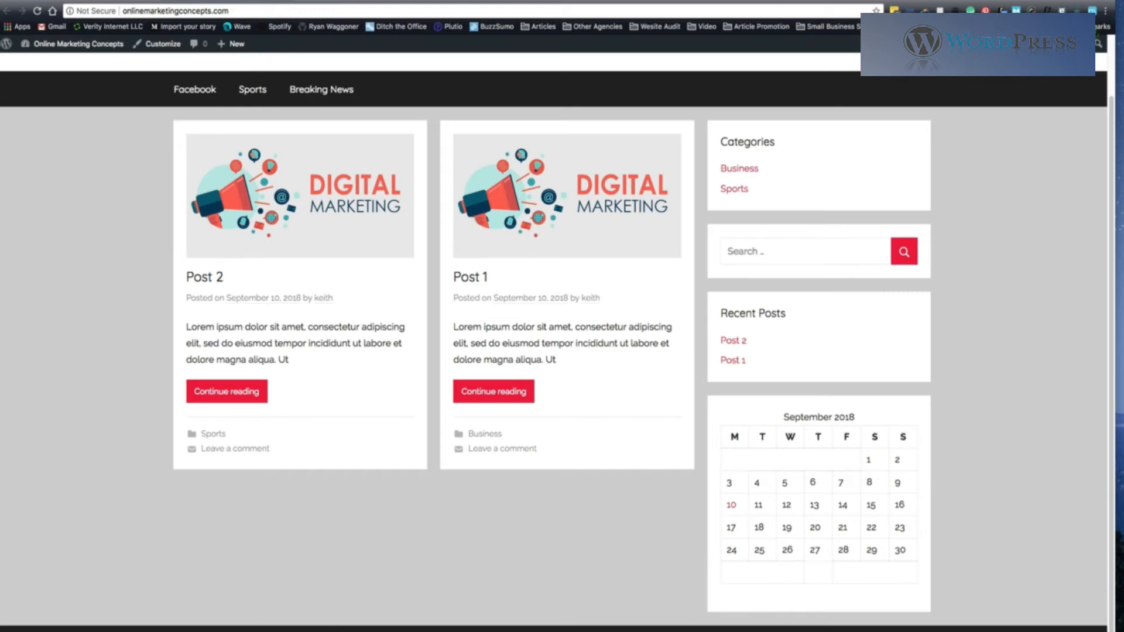
pyautogui.scroll(2, 144, 444)
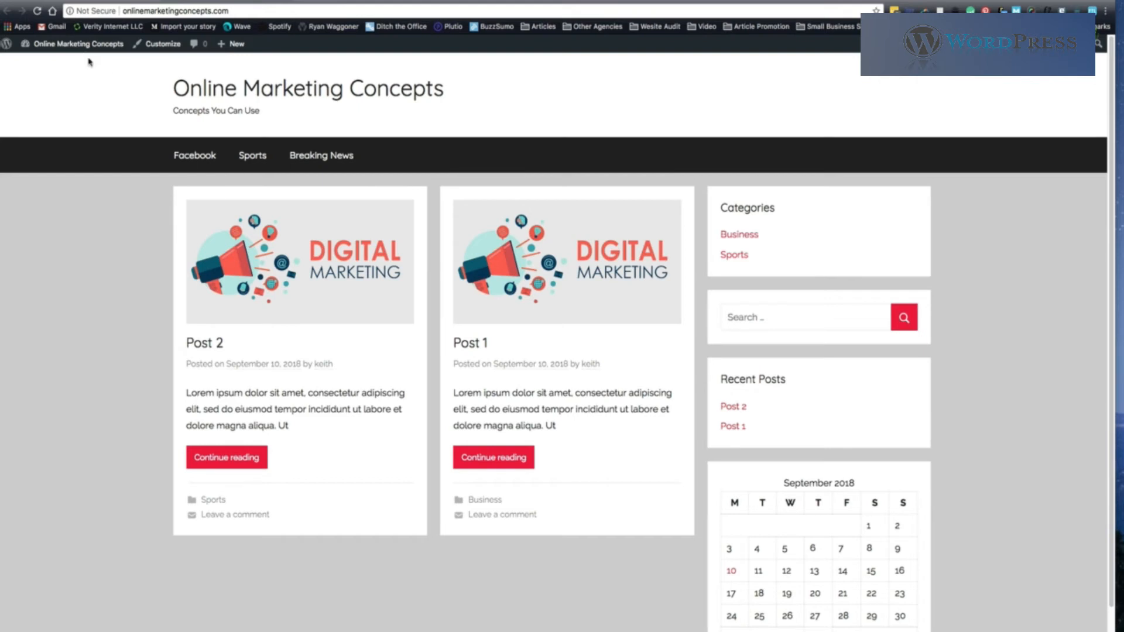
# Step: Return to the theme administration and open the active theme for customization
pyautogui.click(71, 1)
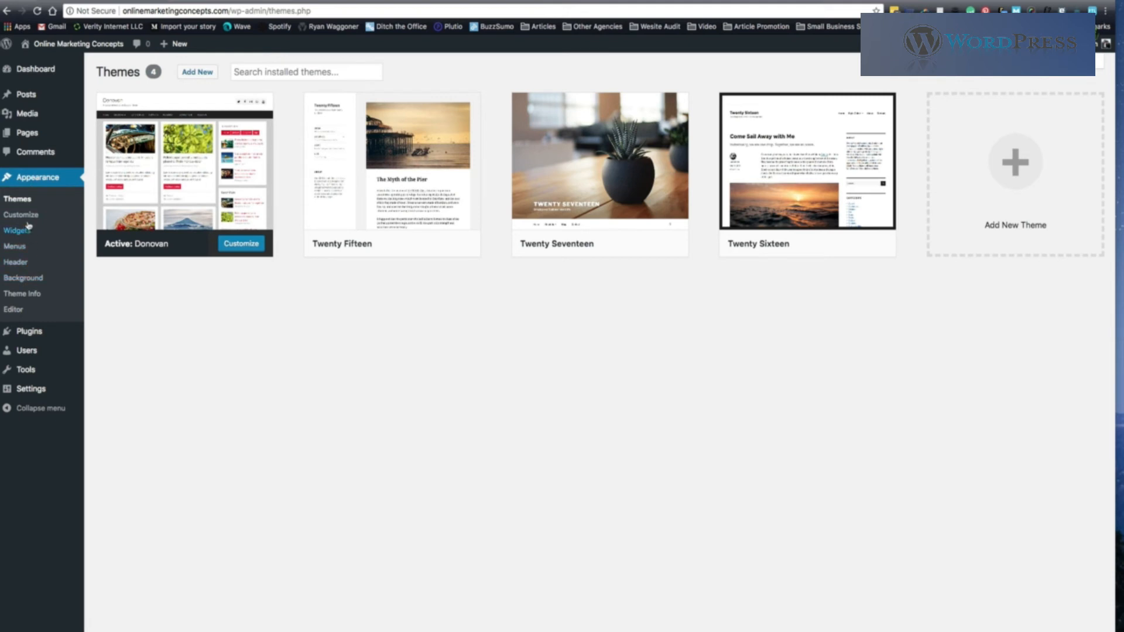
pyautogui.moveTo(72, 377)
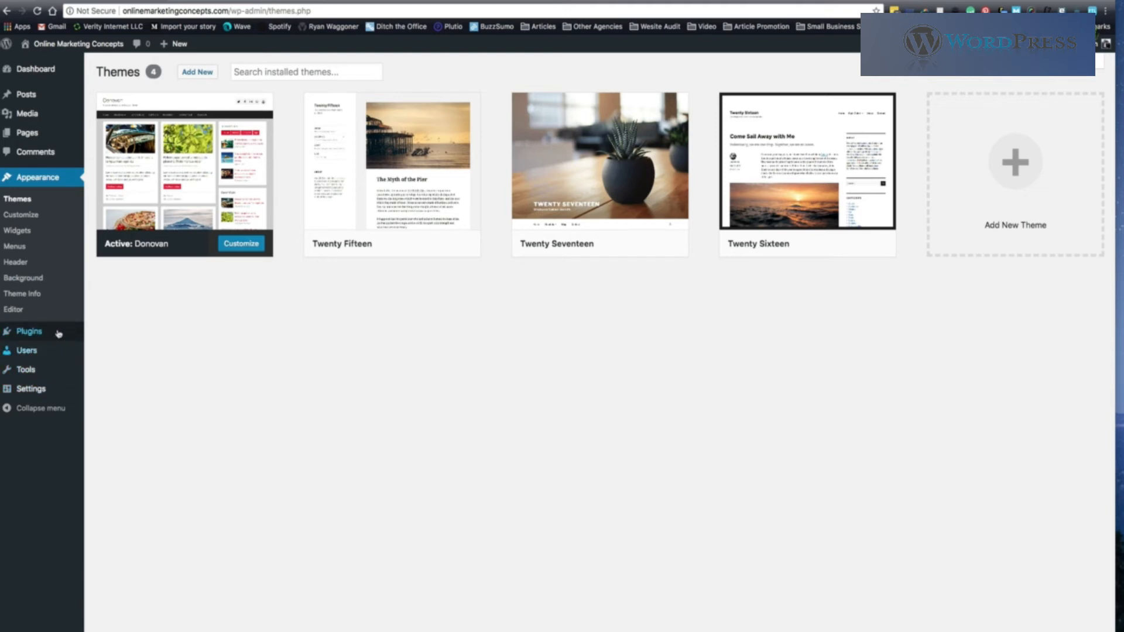
pyautogui.moveTo(47, 342)
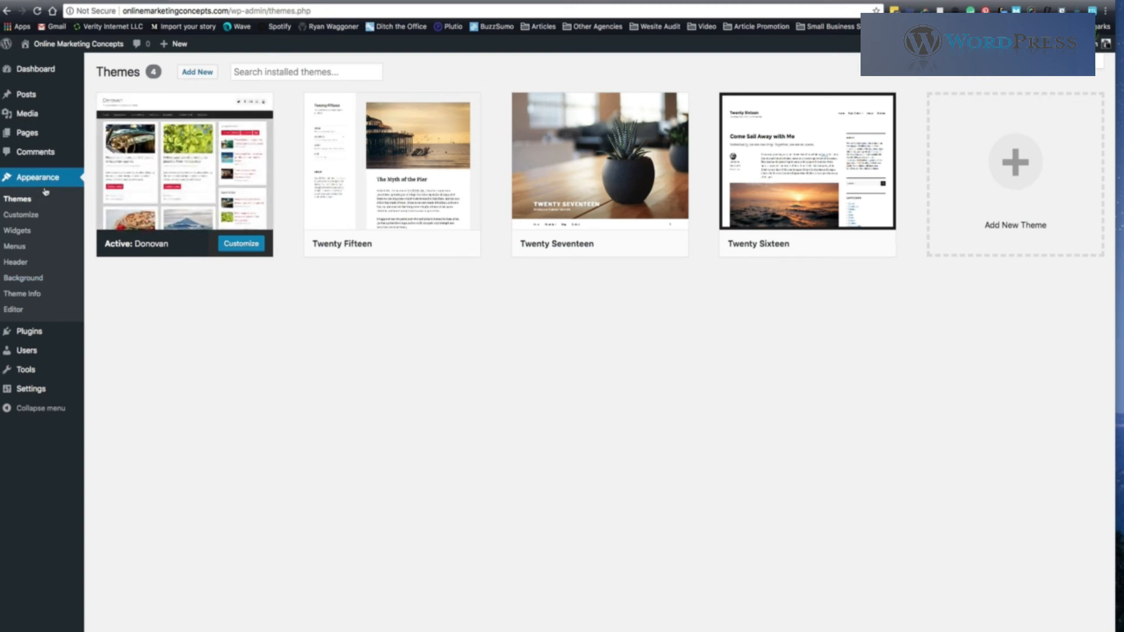
pyautogui.click(21, 216)
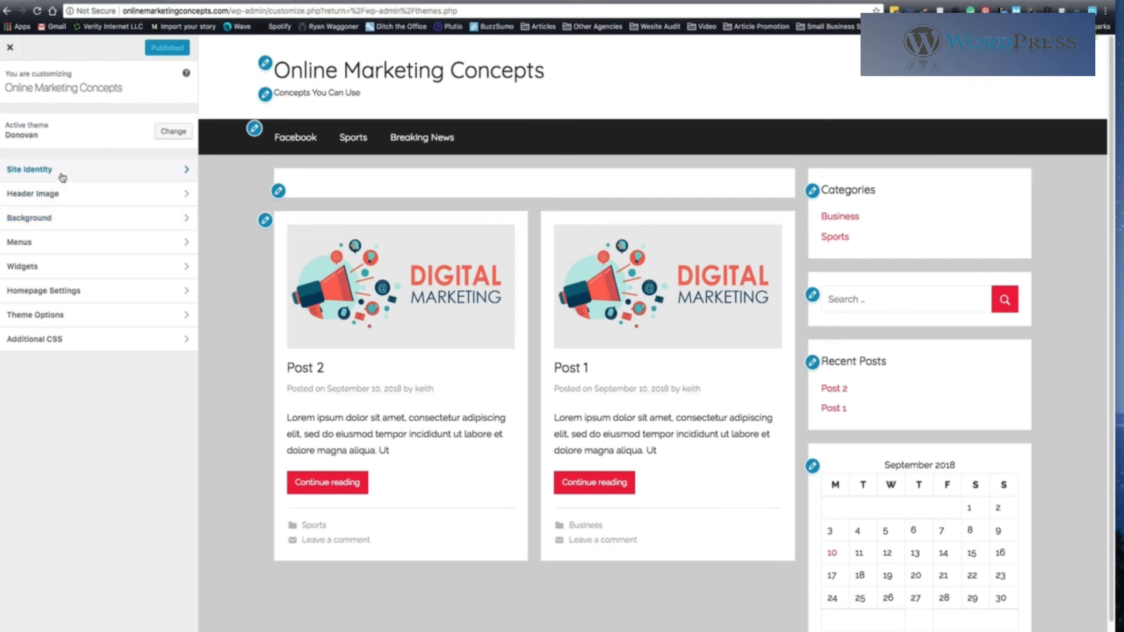
# Step: Review the Site Identity settings, including logo, site title, tagline and site icon
pyautogui.click(25, 172)
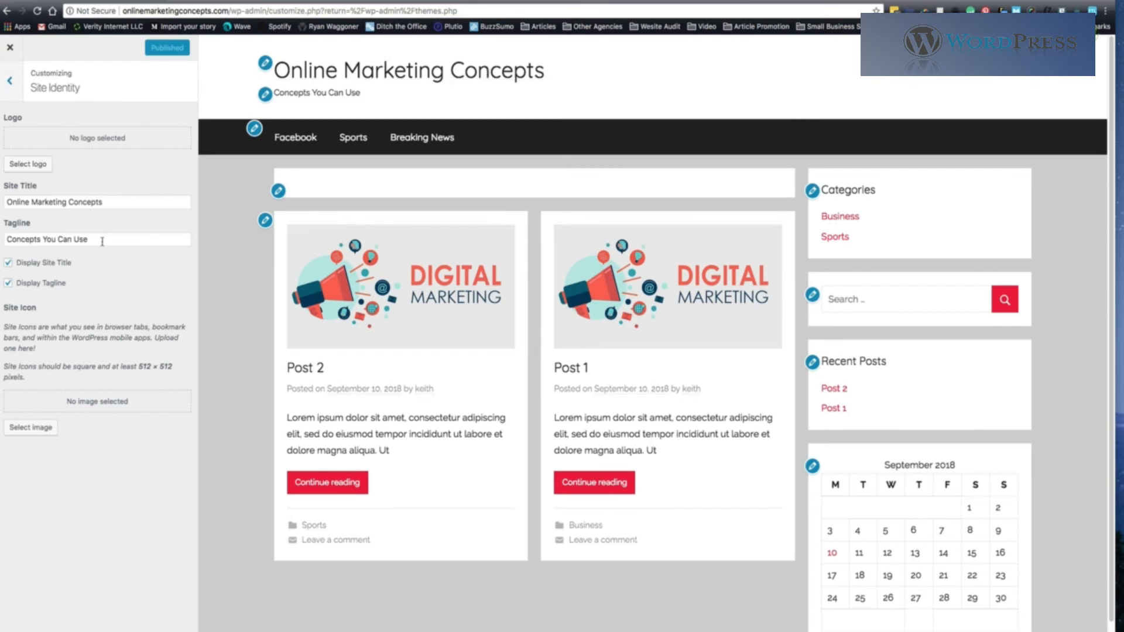
pyautogui.moveTo(102, 241); pyautogui.dragTo(1, 243)
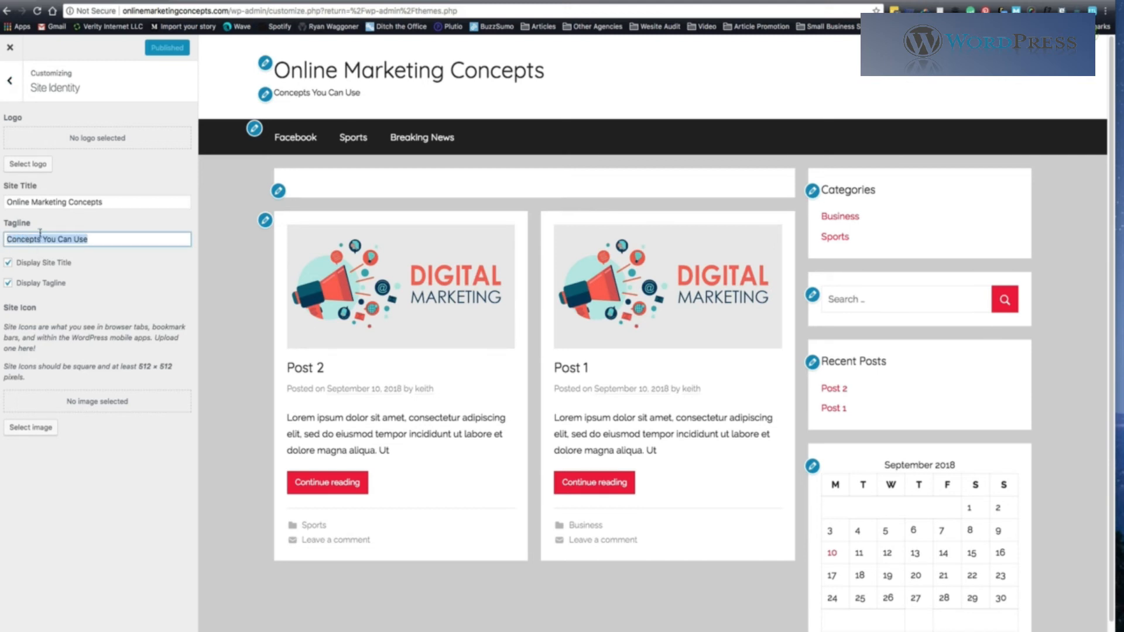
pyautogui.click(13, 82)
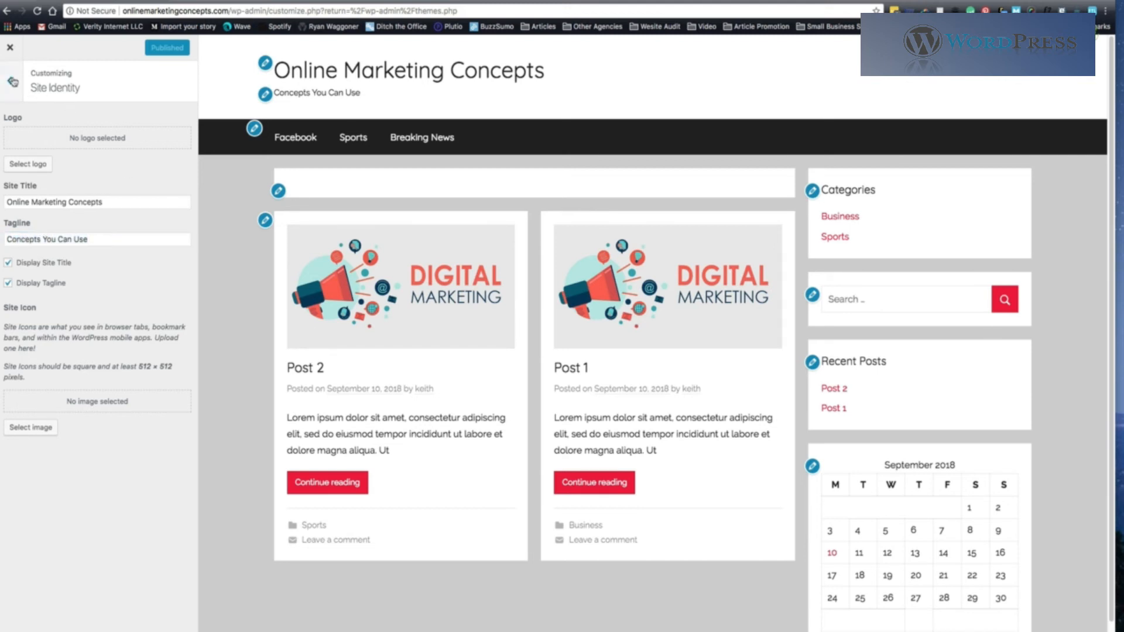
pyautogui.click(13, 82)
# Step: Try the Digital Marketing picture from the media library as an uncropped header image, and remove it again
pyautogui.click(32, 195)
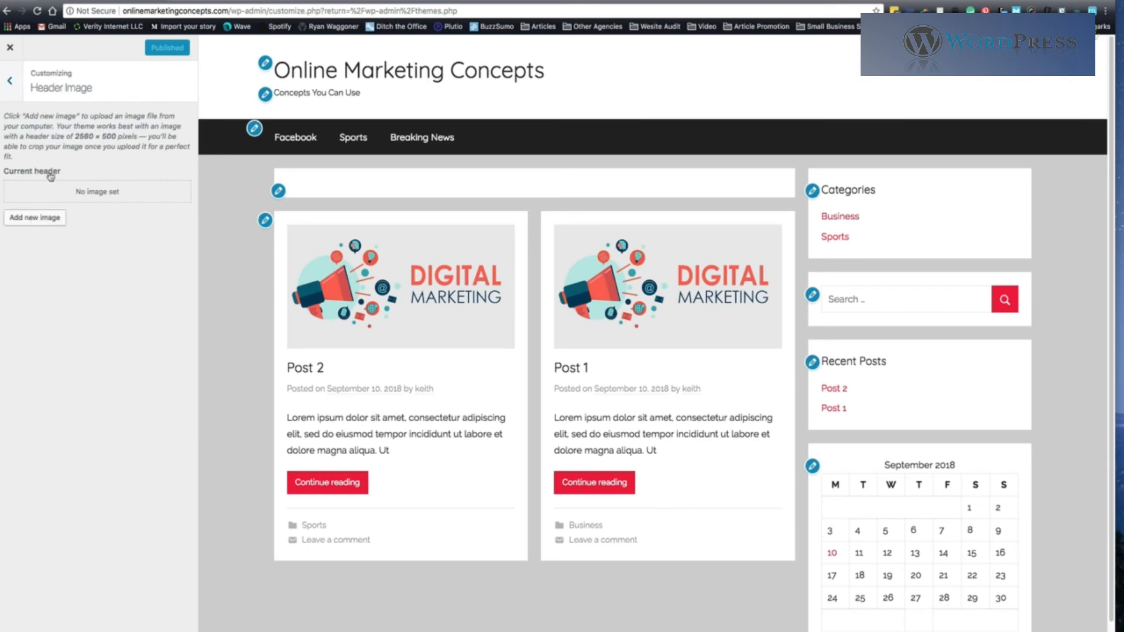
pyautogui.click(50, 218)
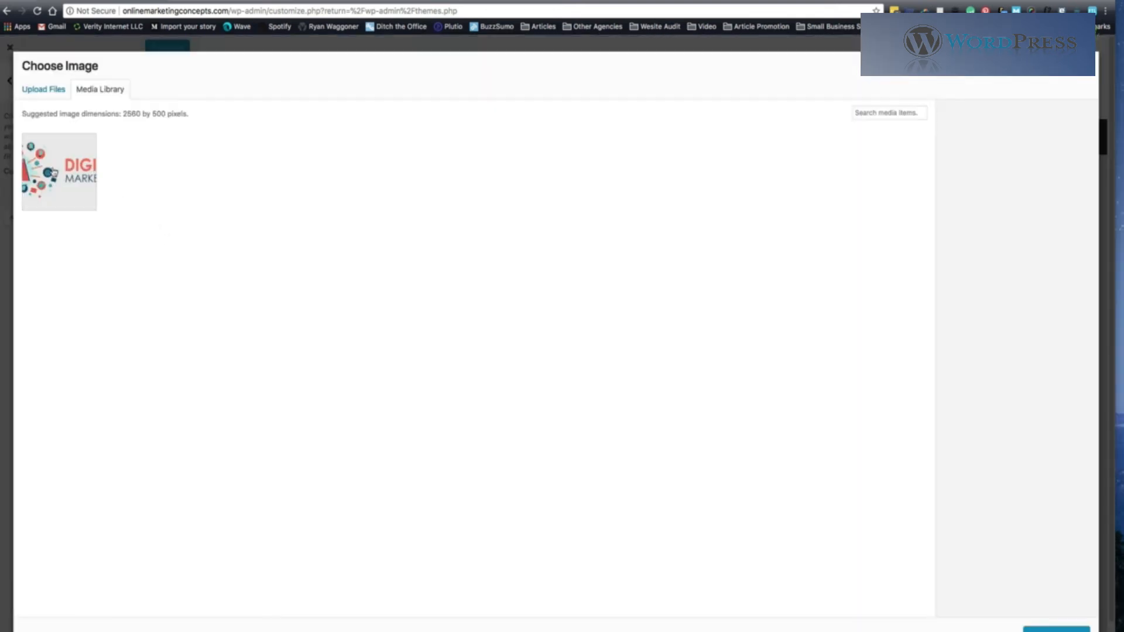
pyautogui.click(54, 173)
pyautogui.click(1057, 629)
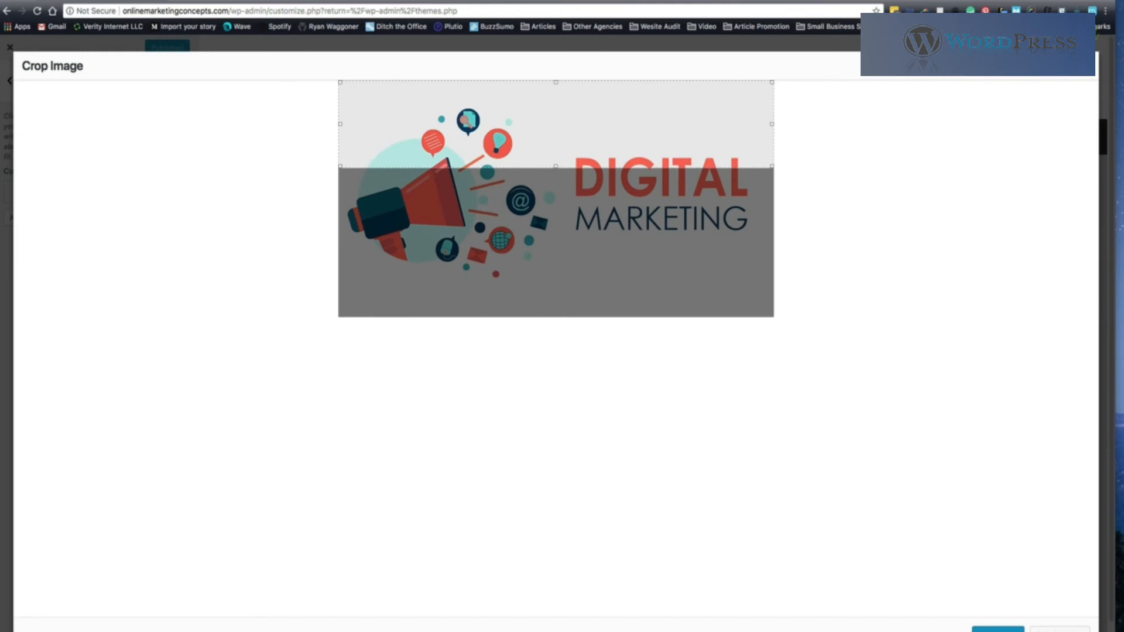
pyautogui.click(1059, 629)
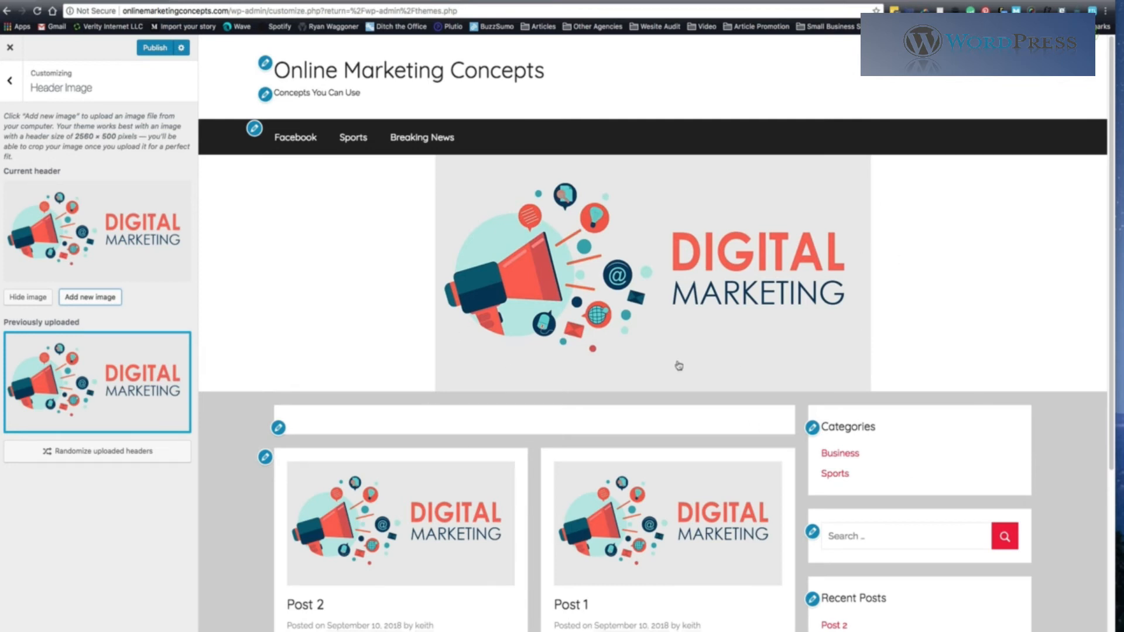
pyautogui.moveTo(183, 389)
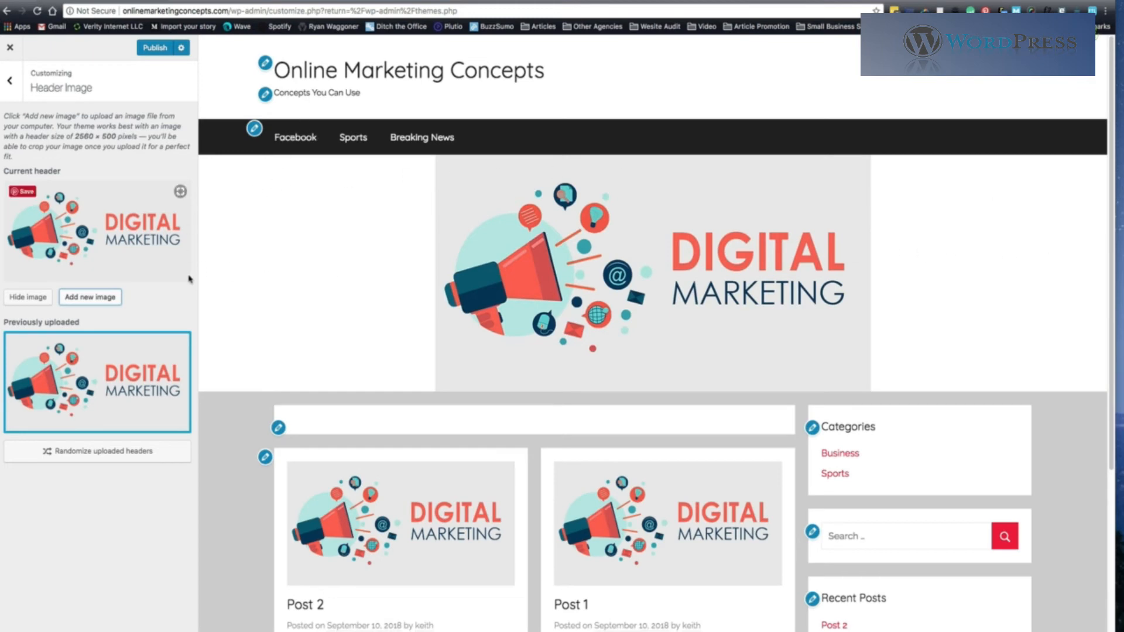
pyautogui.click(183, 341)
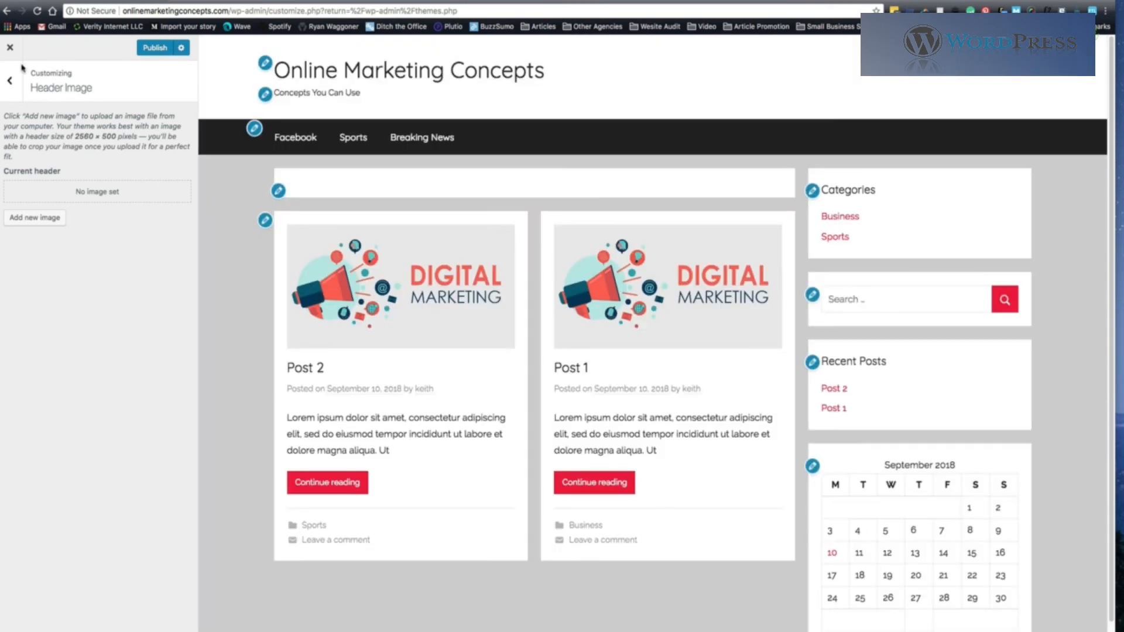
pyautogui.click(10, 80)
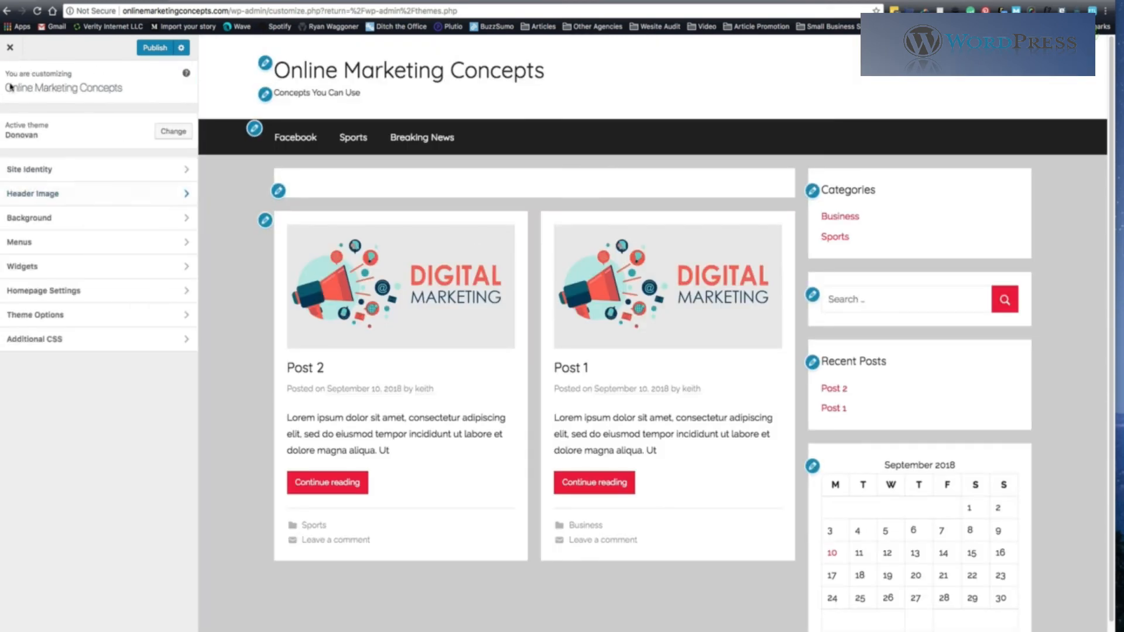
# Step: Set the site's background color to teal #00967d in the customizer and switch to the live homepage
pyautogui.click(24, 218)
pyautogui.click(23, 133)
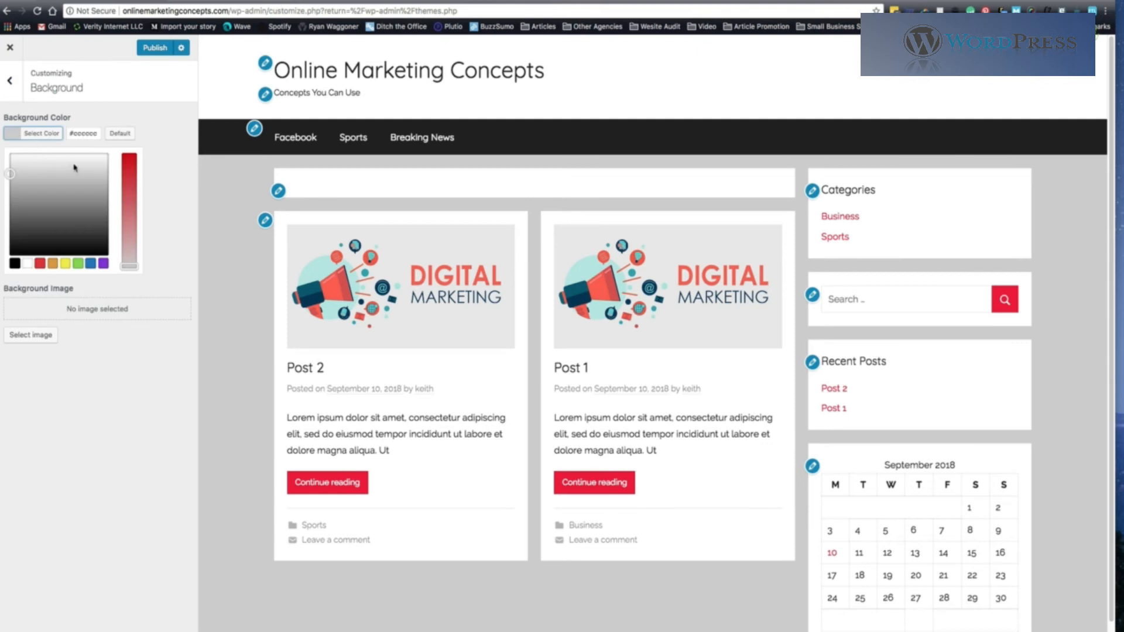
pyautogui.moveTo(129, 172); pyautogui.dragTo(133, 150)
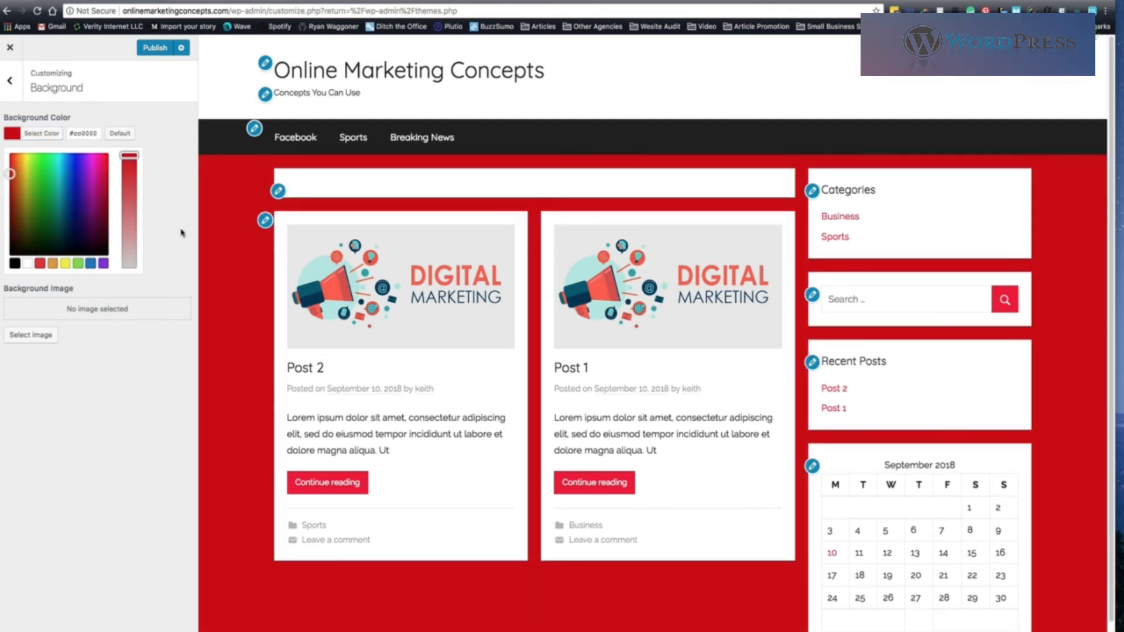
pyautogui.moveTo(63, 172); pyautogui.dragTo(56, 195)
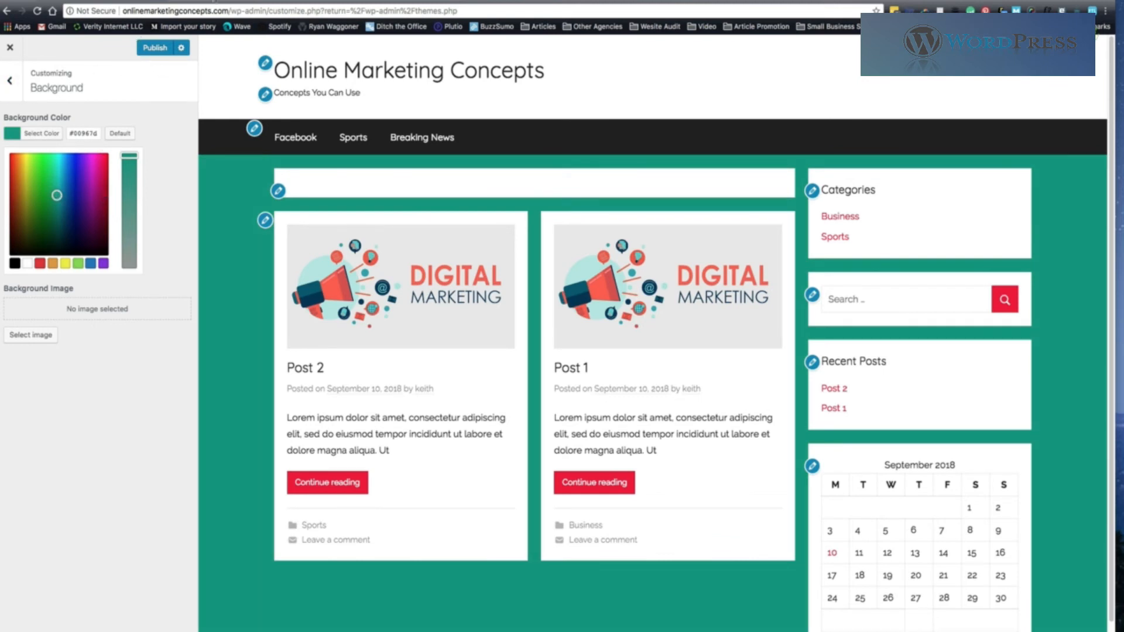
pyautogui.click(381, 2)
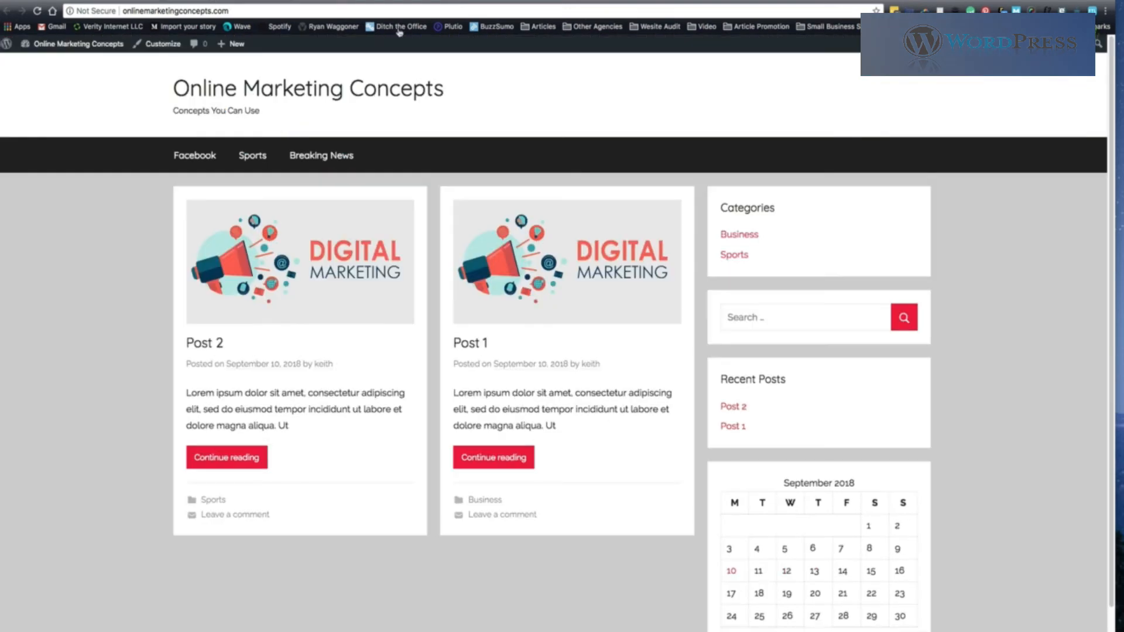
# Step: Return to the customizer and review the Menus, Homepage Settings, Theme Options and Additional CSS sections
pyautogui.click(39, 14)
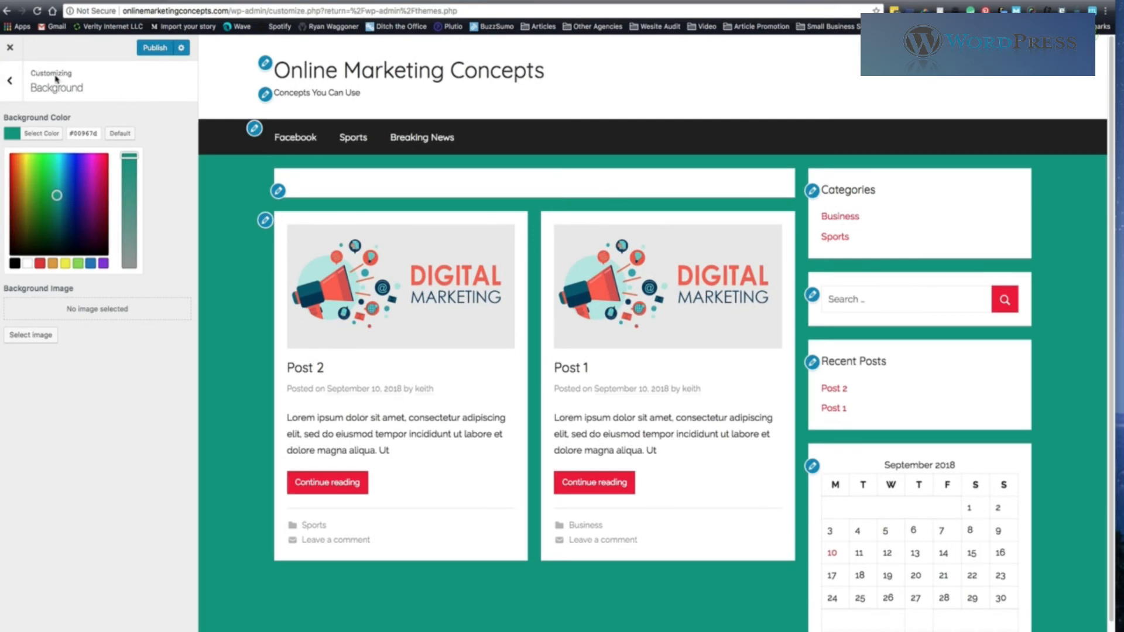
pyautogui.click(9, 83)
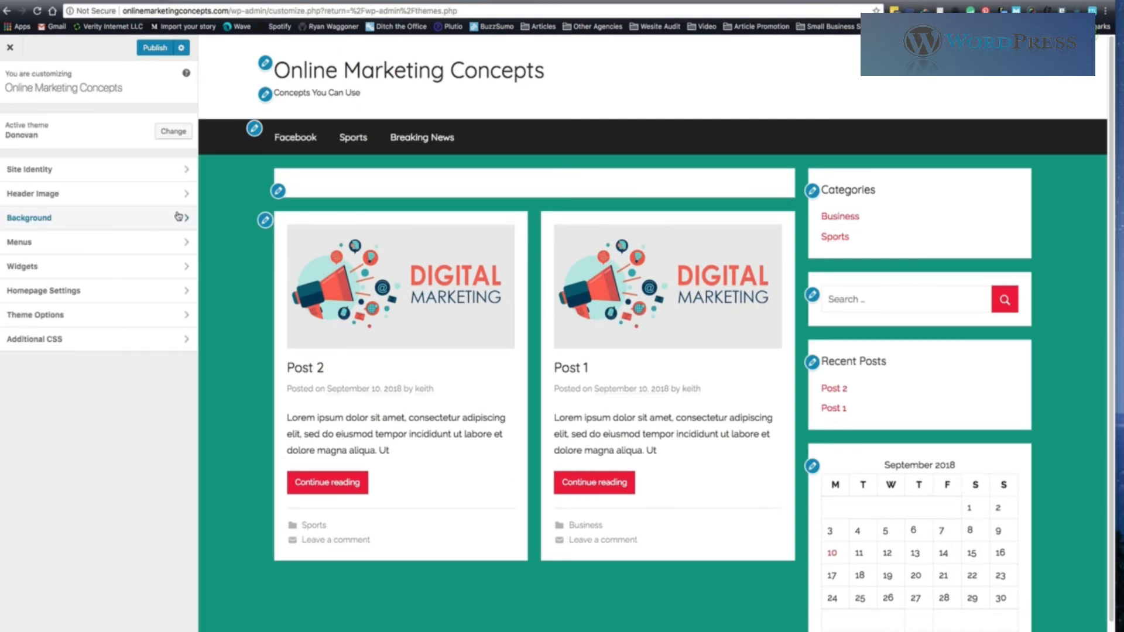
pyautogui.click(72, 243)
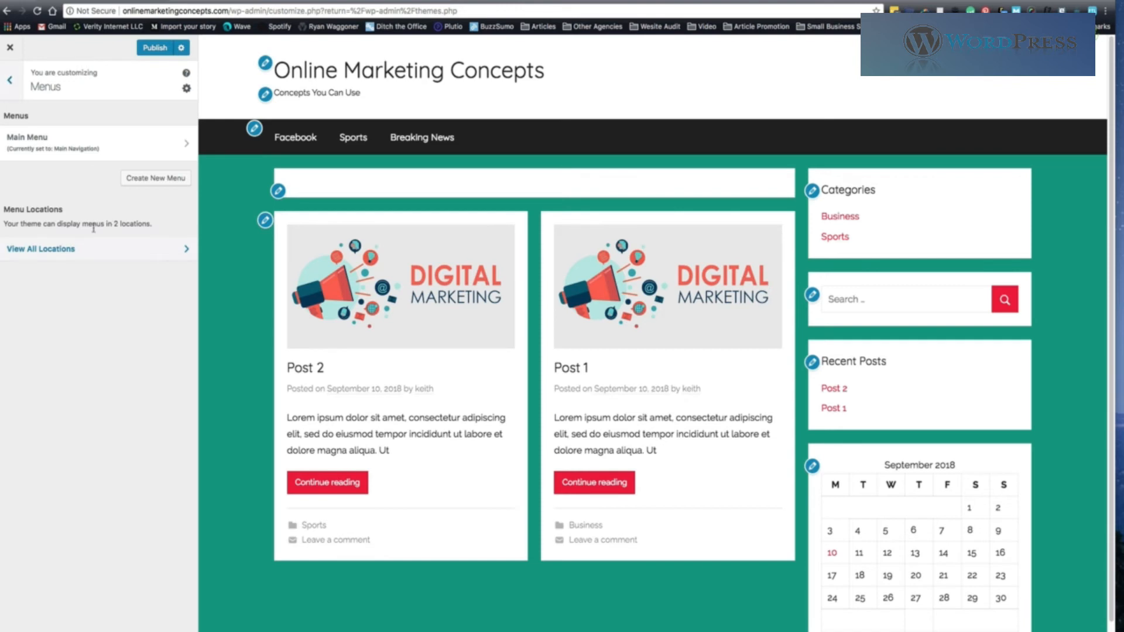
pyautogui.click(9, 82)
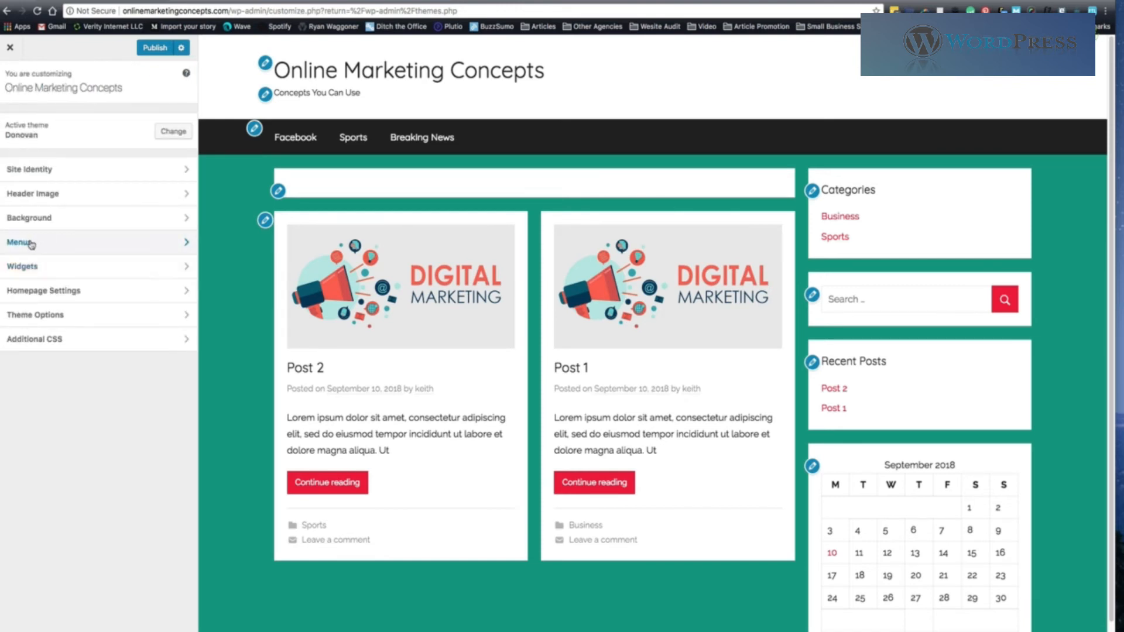
pyautogui.click(58, 296)
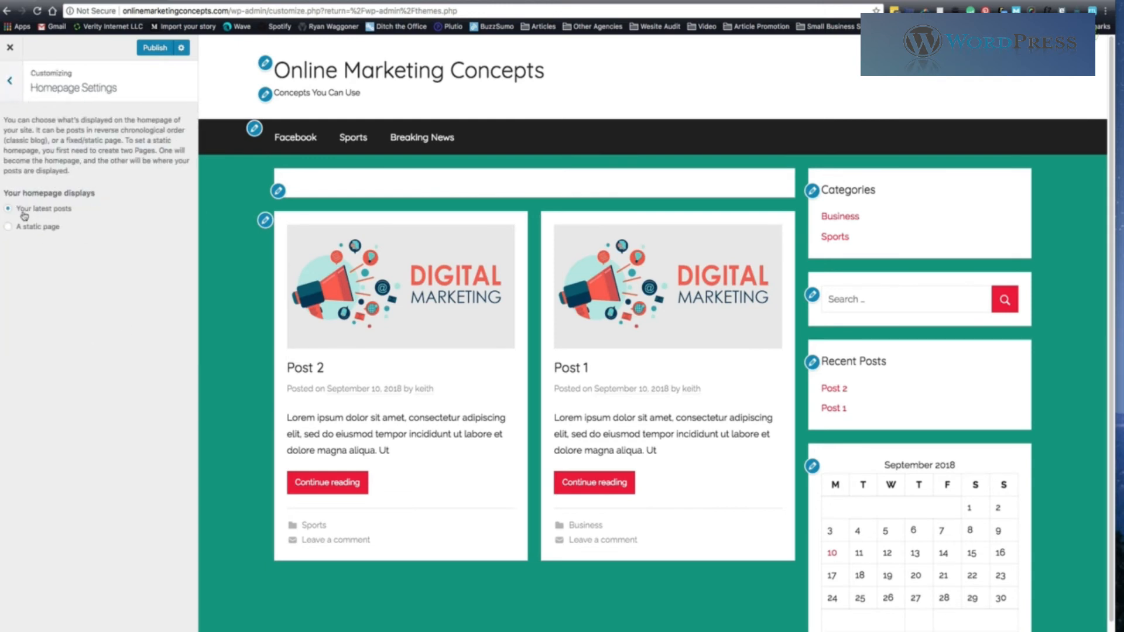
pyautogui.click(8, 86)
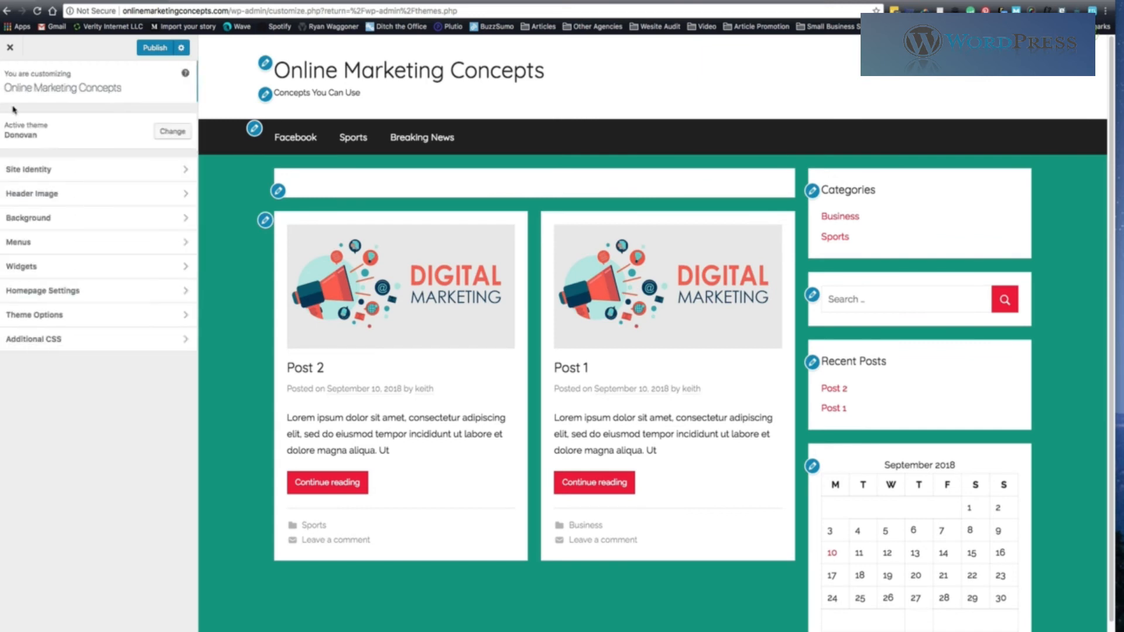
pyautogui.click(43, 322)
pyautogui.click(9, 88)
pyautogui.click(51, 341)
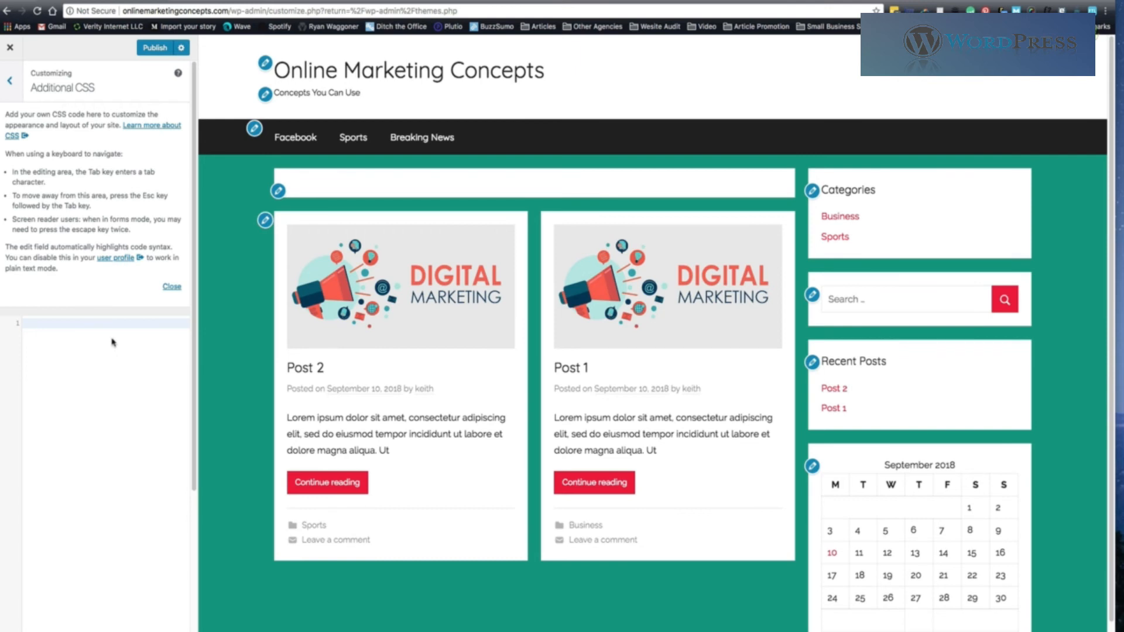
pyautogui.click(172, 286)
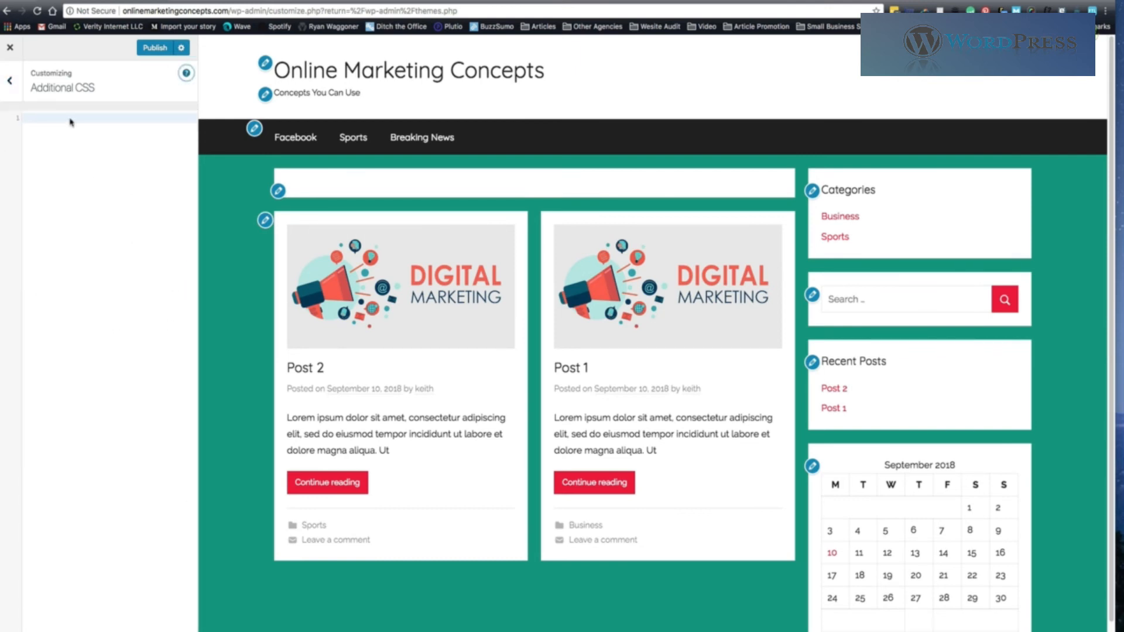
pyautogui.click(7, 83)
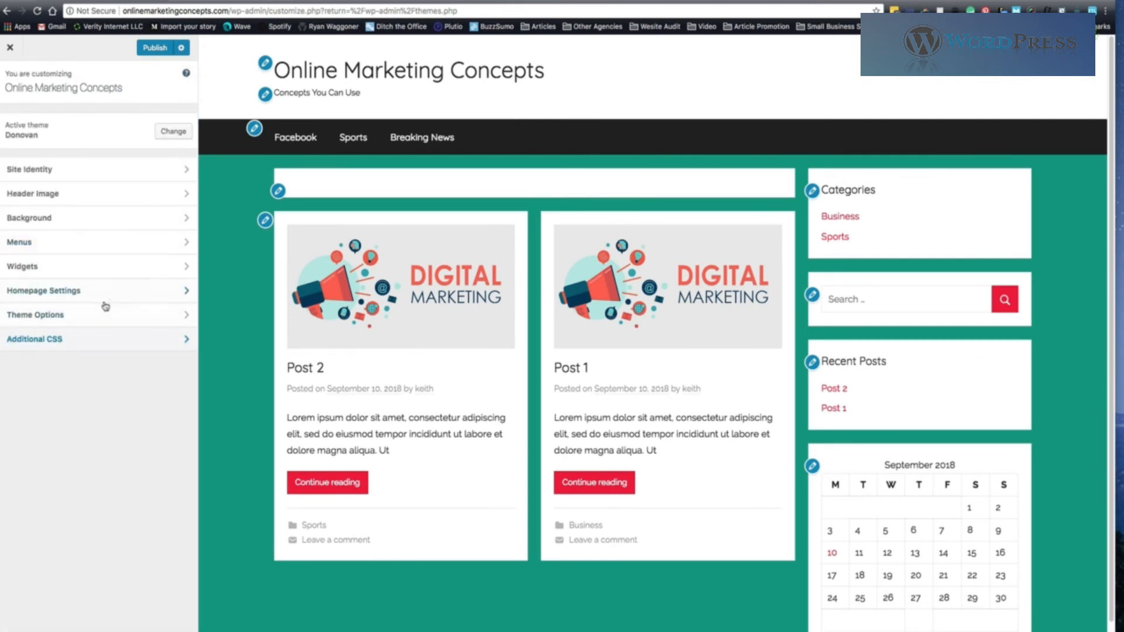
# Step: In the theme's Layout Settings, try the Boxed Layout with a left sidebar, and switch back to the right sidebar
pyautogui.click(41, 318)
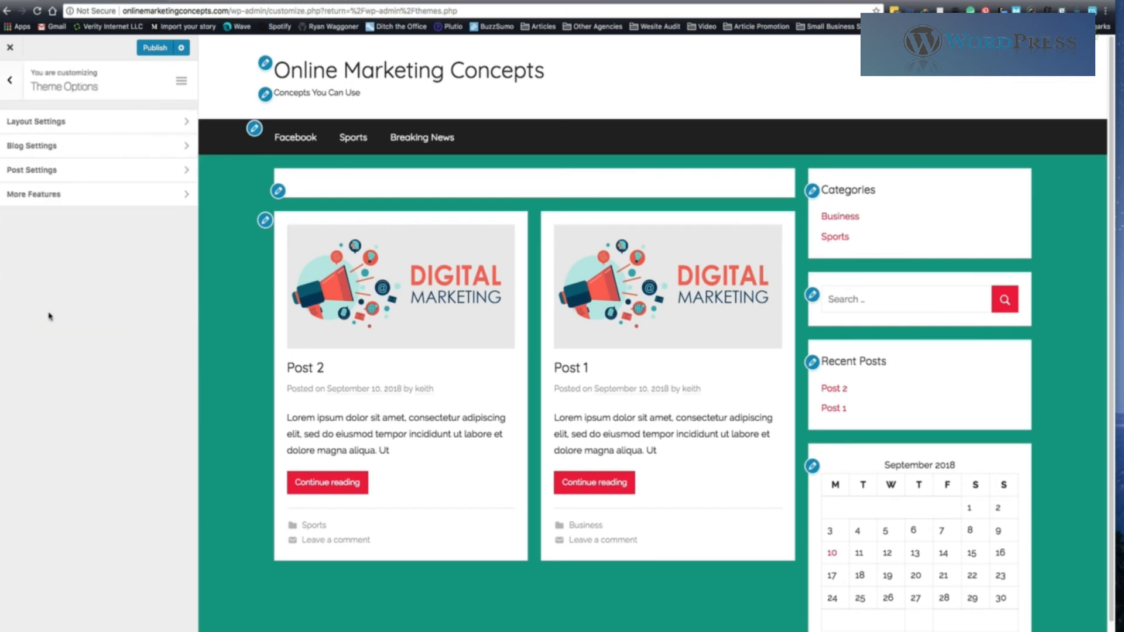
pyautogui.click(57, 130)
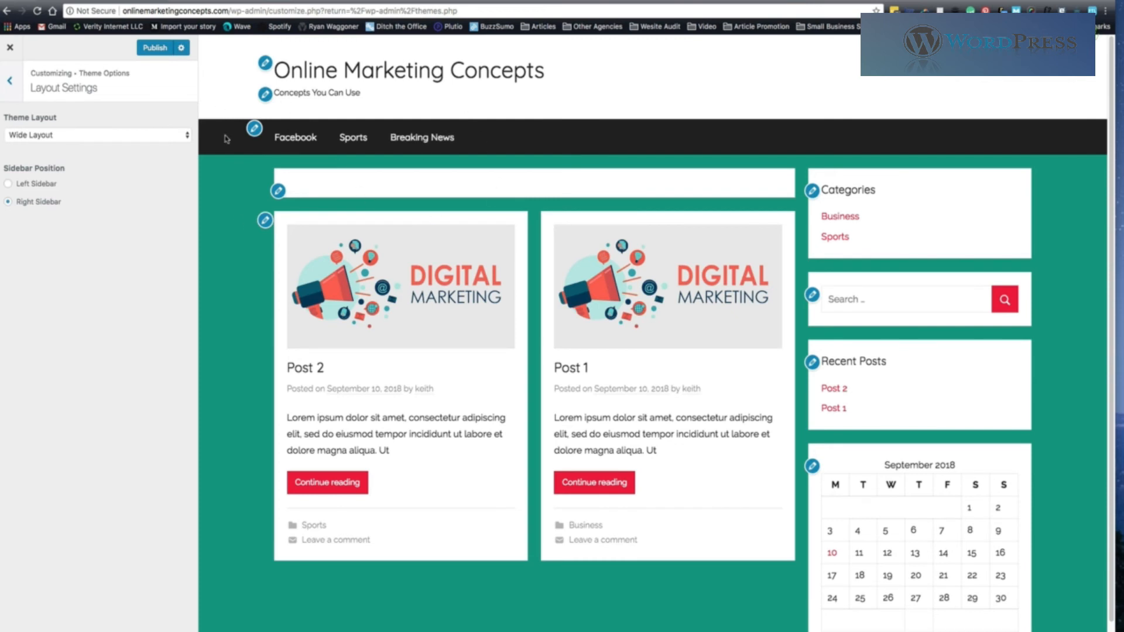
pyautogui.click(93, 135)
pyautogui.click(87, 156)
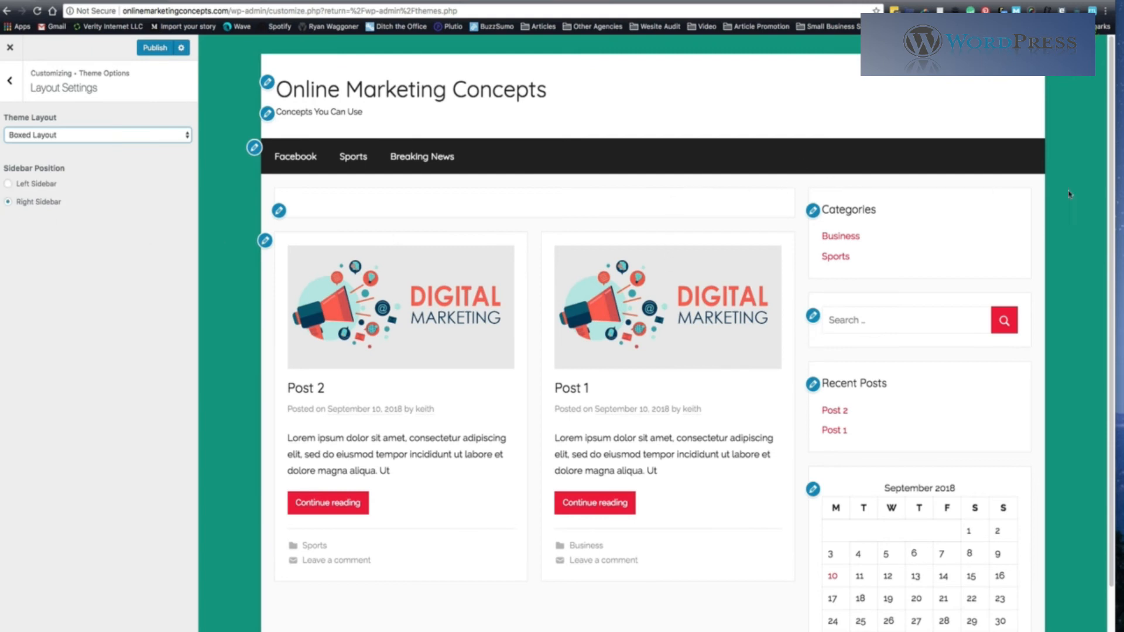
pyautogui.click(8, 184)
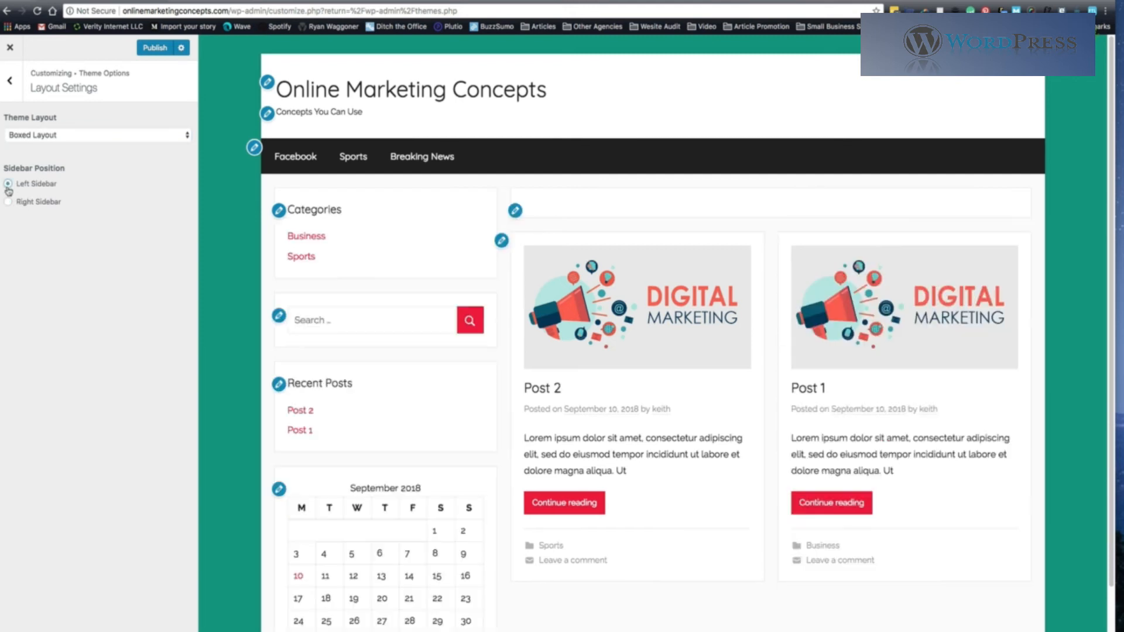
pyautogui.click(8, 202)
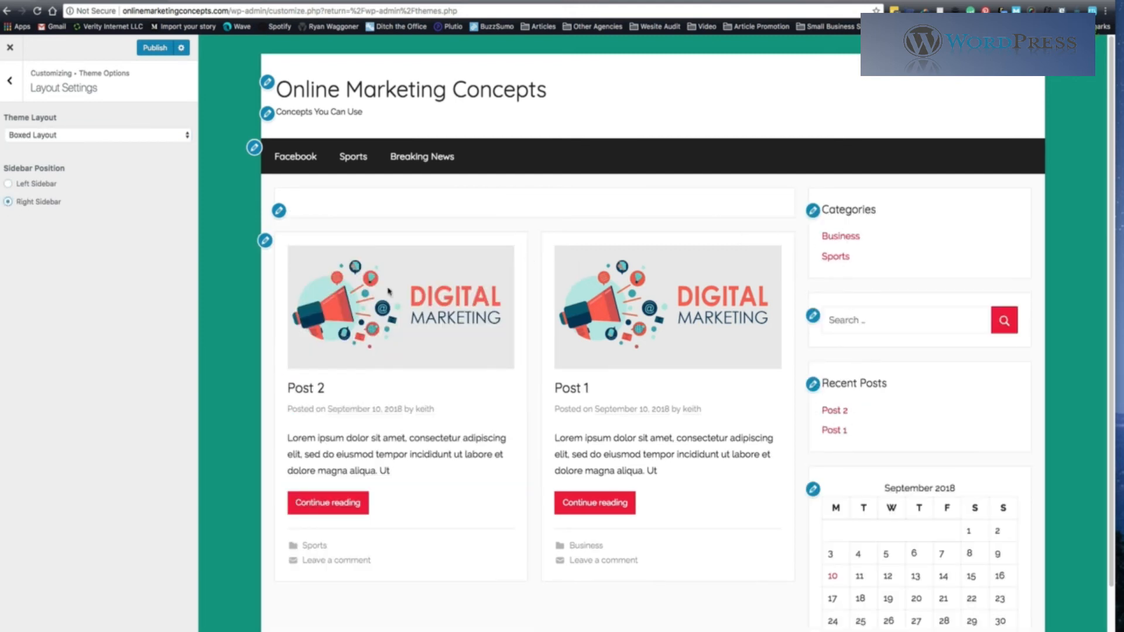
# Step: Try the Centered Layout for the theme and restore the Wide Layout
pyautogui.click(71, 135)
pyautogui.click(69, 124)
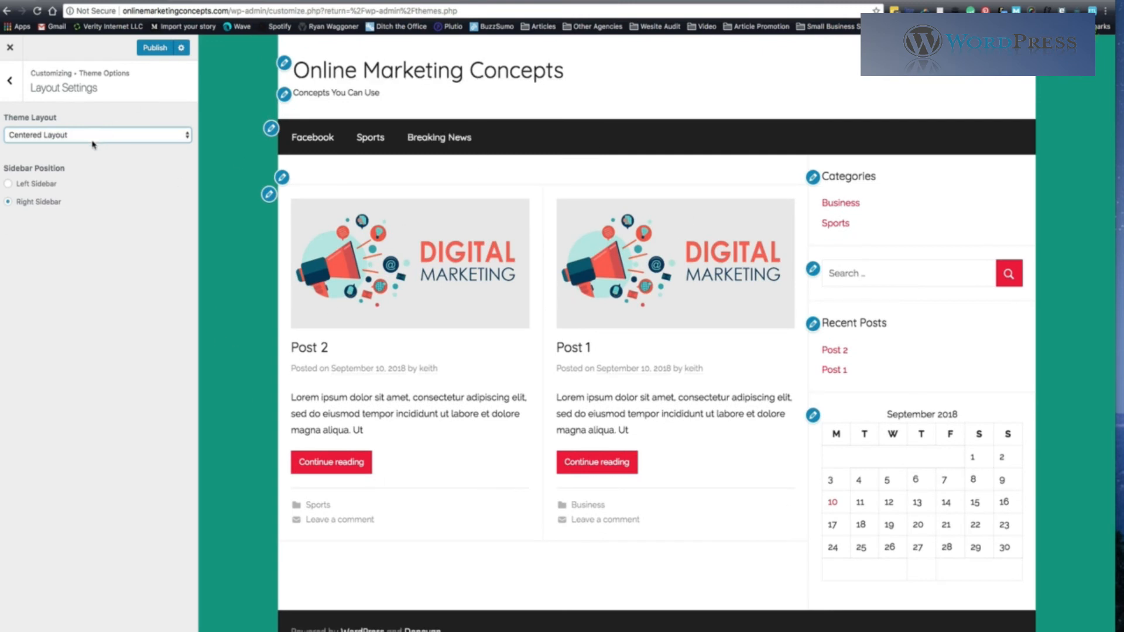
pyautogui.click(50, 139)
pyautogui.click(40, 124)
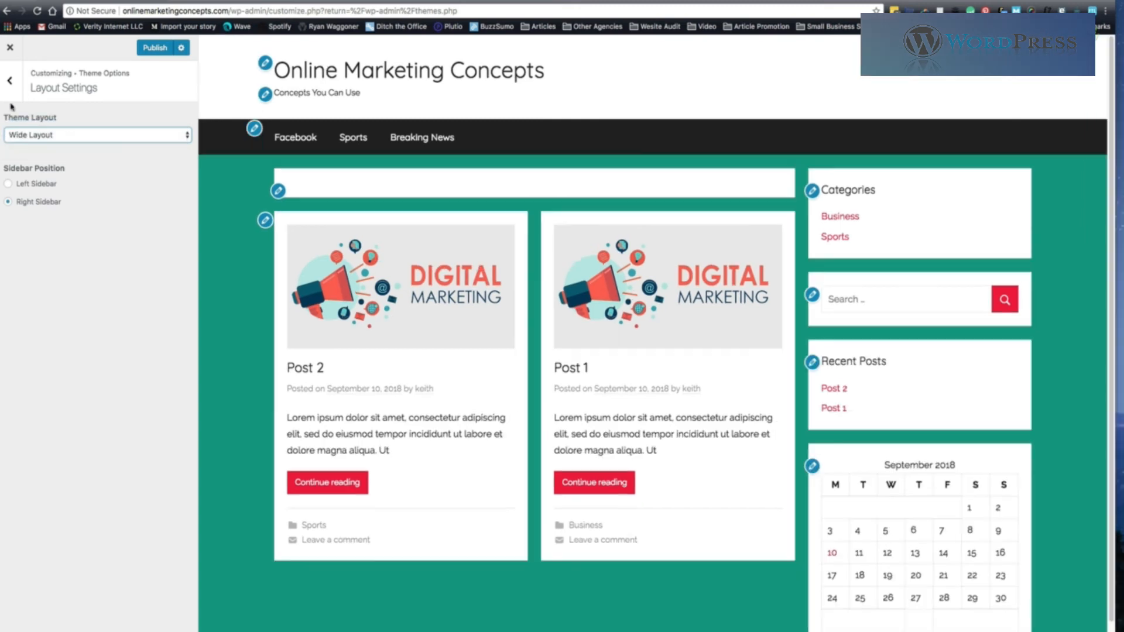
# Step: Review the theme's Blog Settings, including blog title, description, layout, content type and excerpt length
pyautogui.click(10, 80)
pyautogui.click(31, 147)
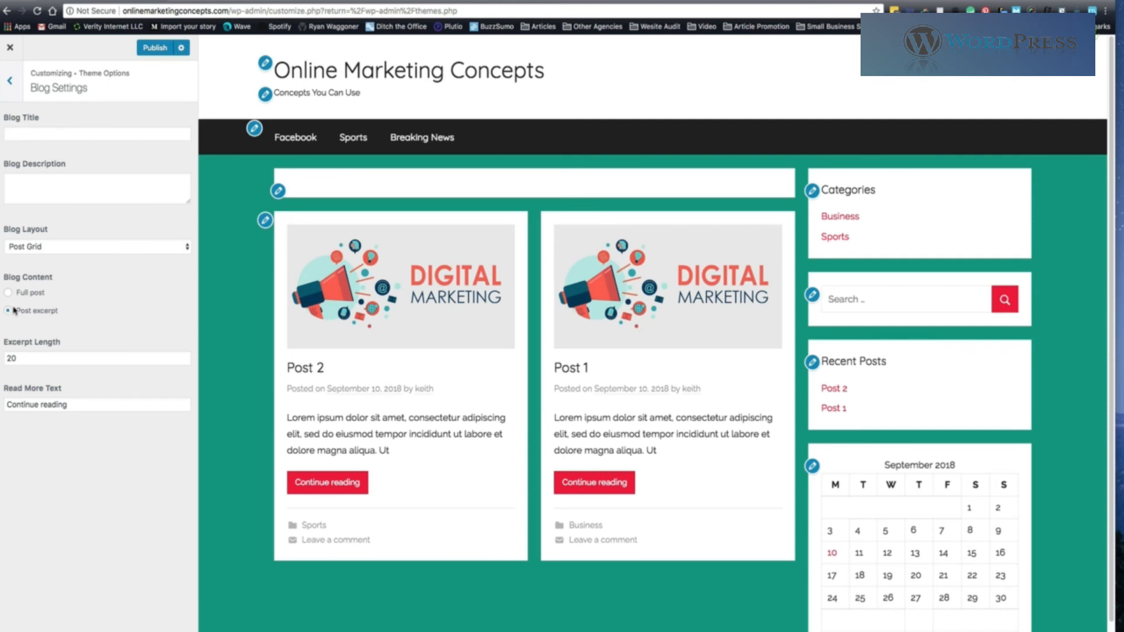
pyautogui.click(9, 94)
# Step: Hide the author in the theme's post details while keeping the date displayed, and open the More Features options
pyautogui.click(17, 172)
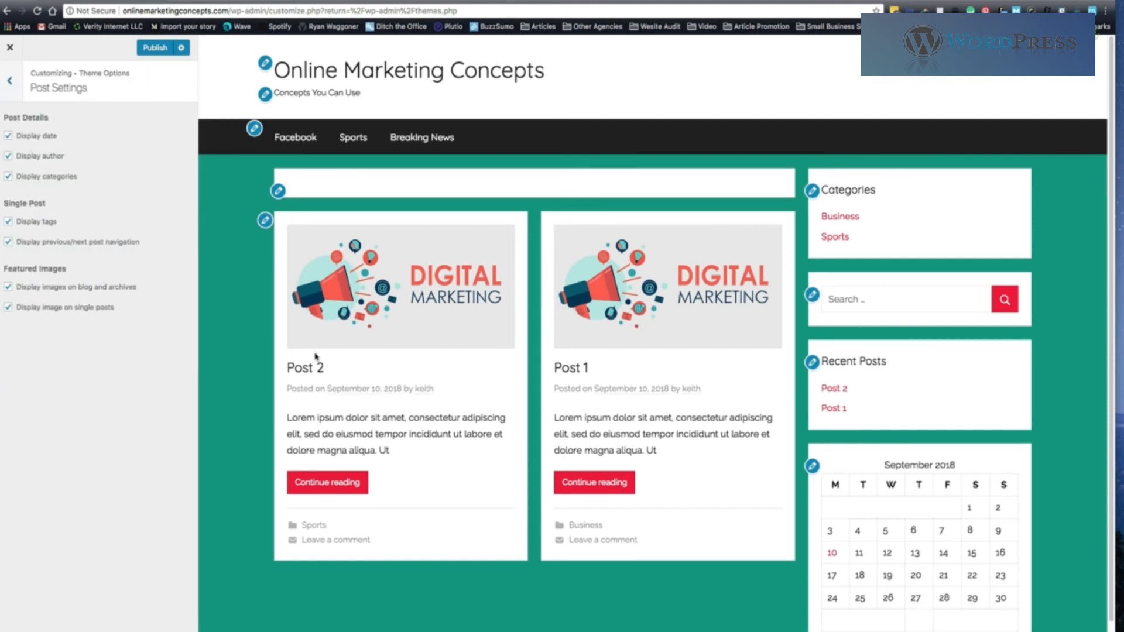
pyautogui.click(8, 137)
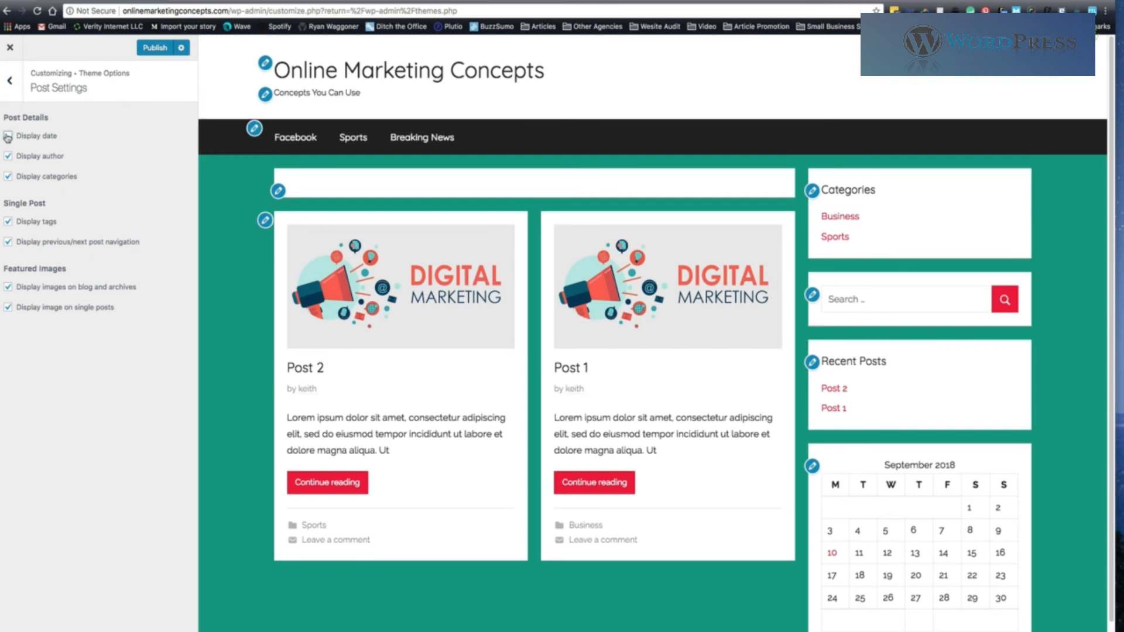
pyautogui.click(7, 136)
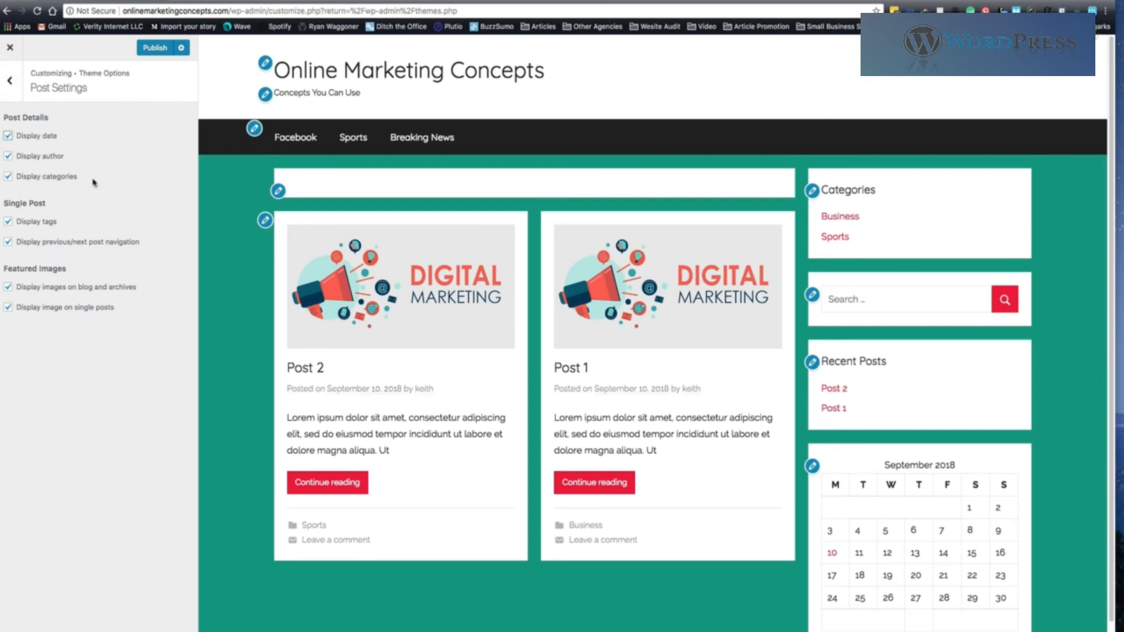
pyautogui.click(8, 136)
pyautogui.click(8, 156)
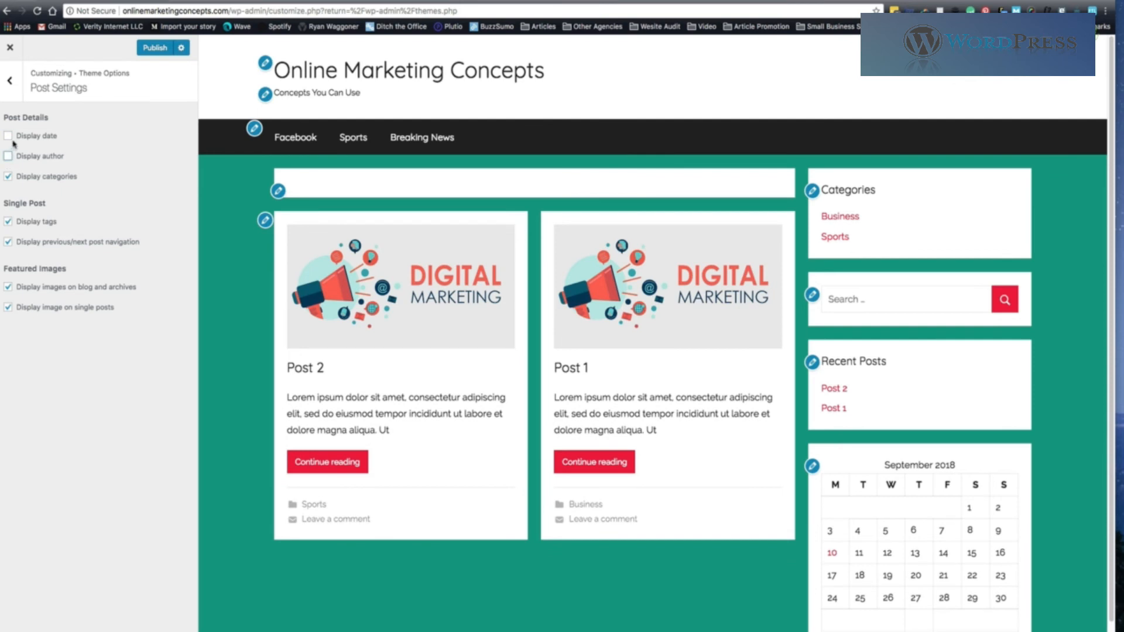
pyautogui.click(8, 137)
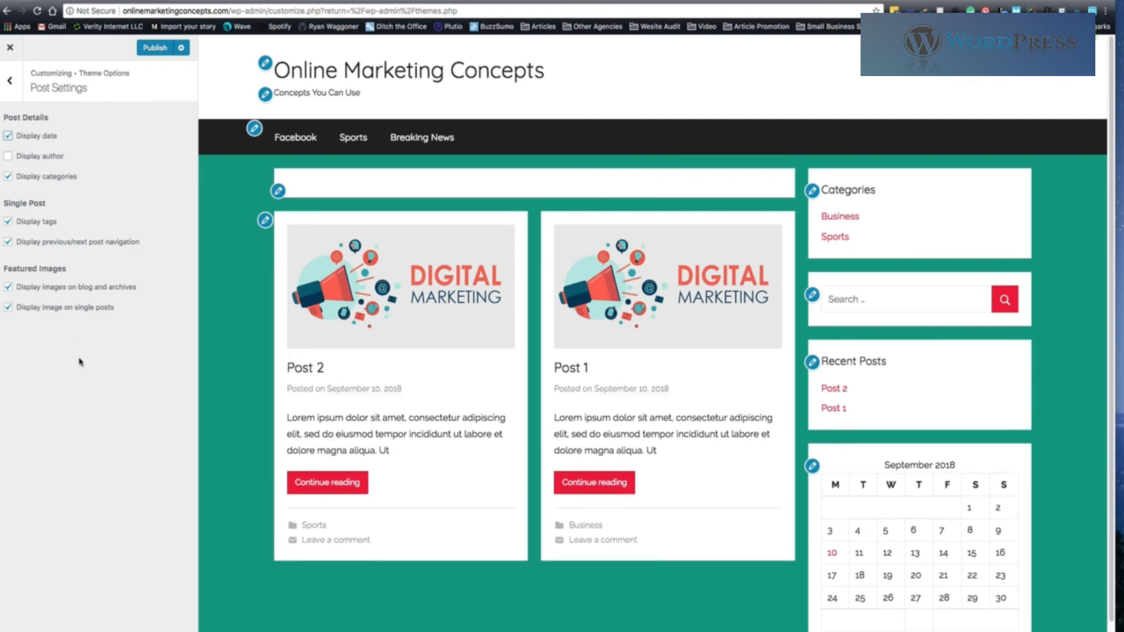
pyautogui.click(9, 81)
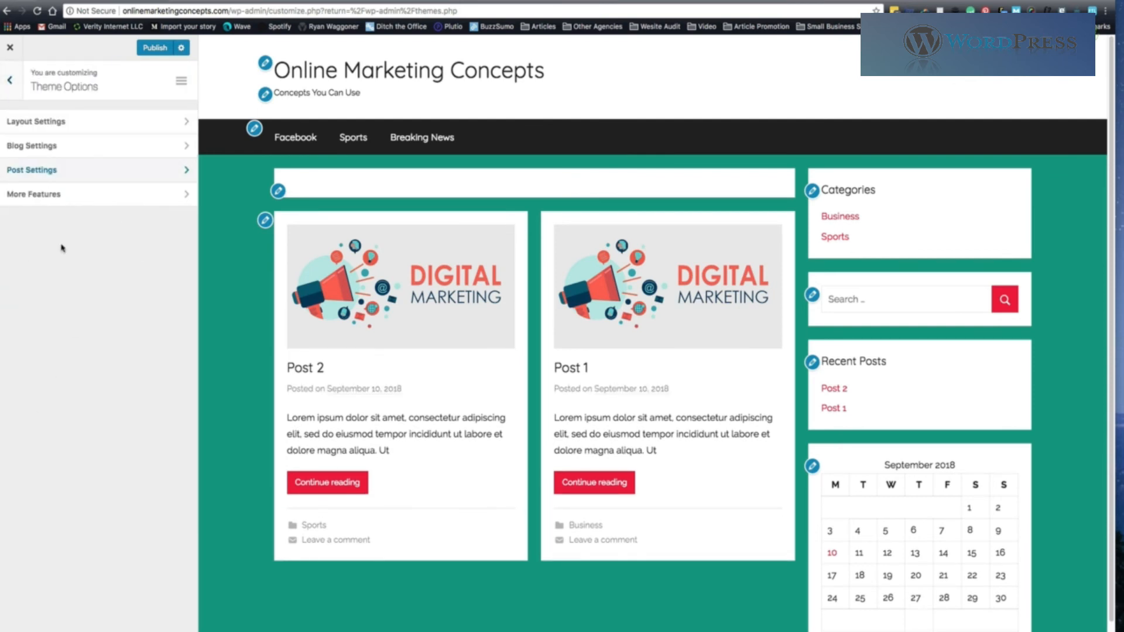
pyautogui.click(48, 197)
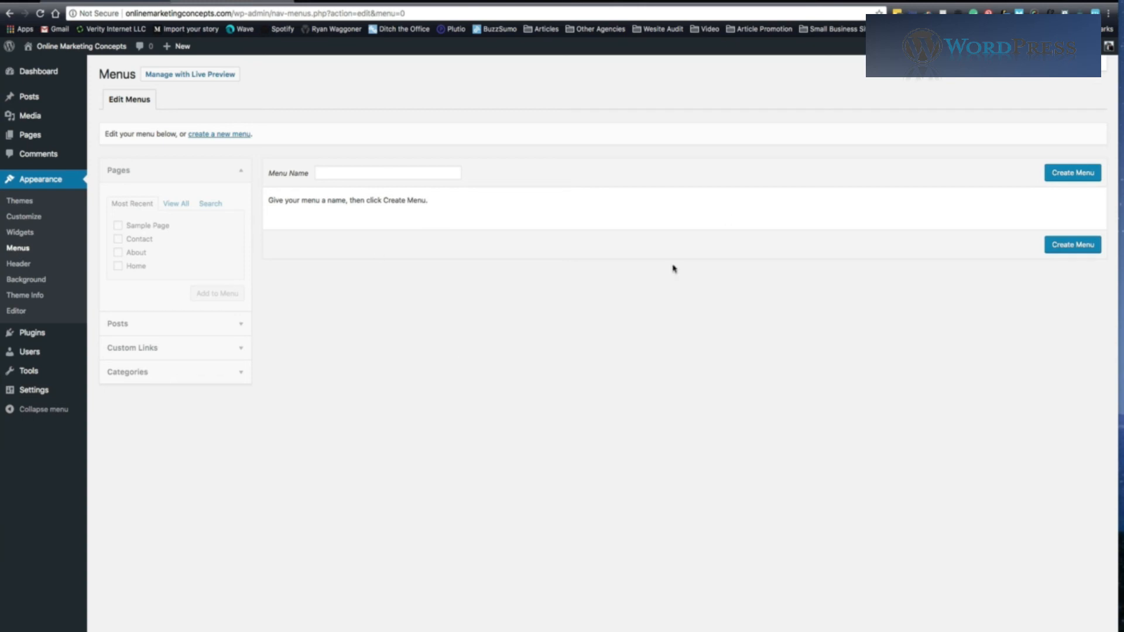
# Step: Create a new navigation menu named Main Menu
pyautogui.click(405, 173)
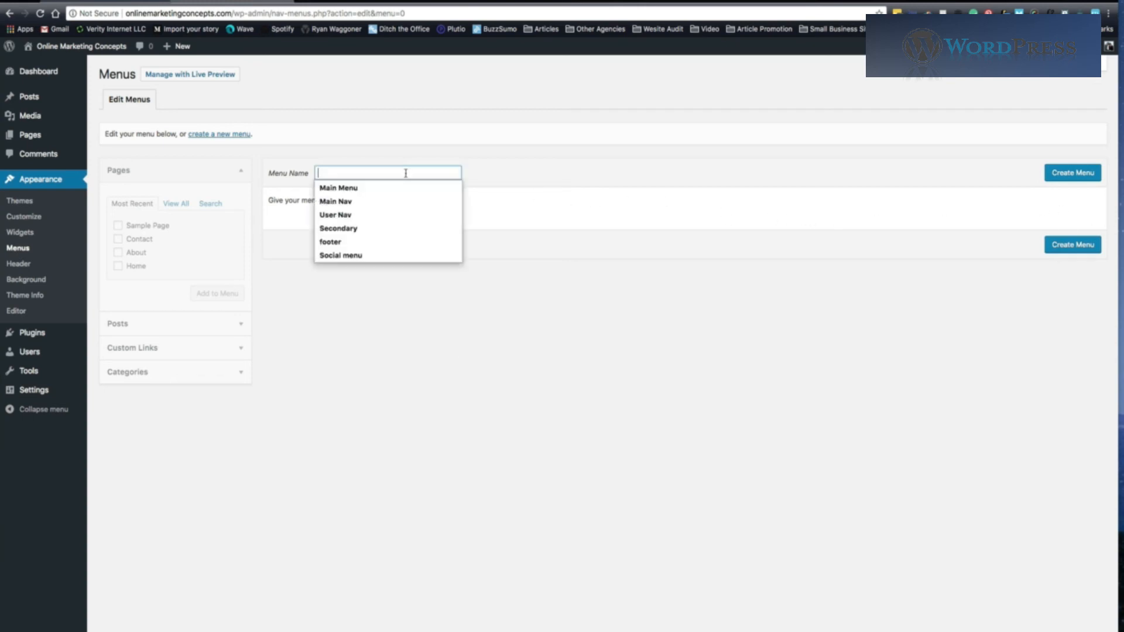
pyautogui.press('Down')
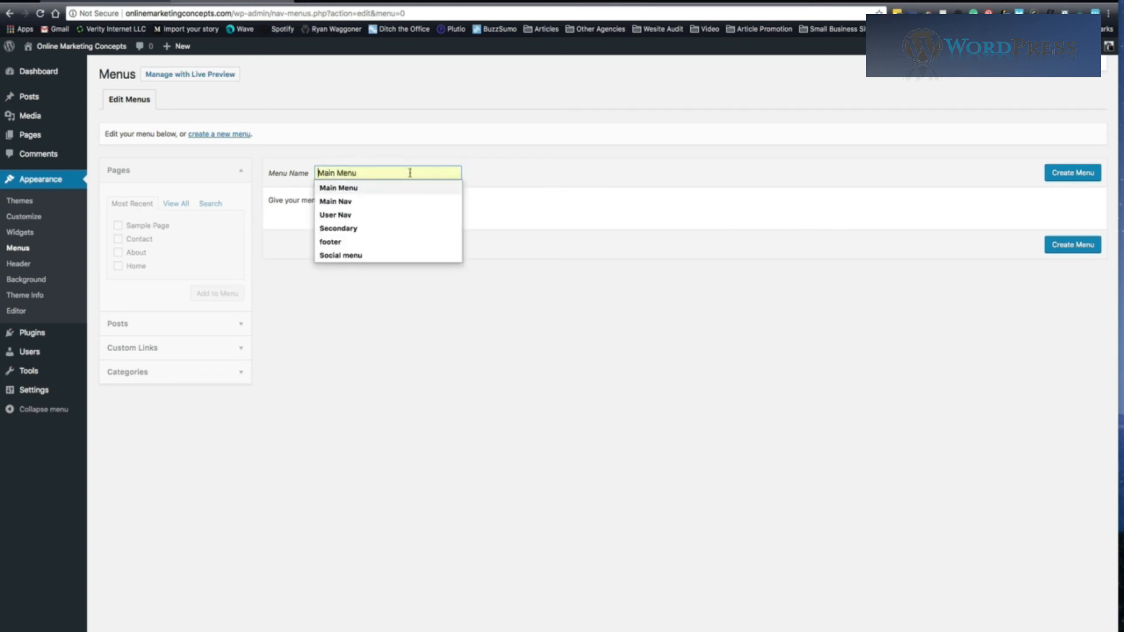
pyautogui.click(401, 188)
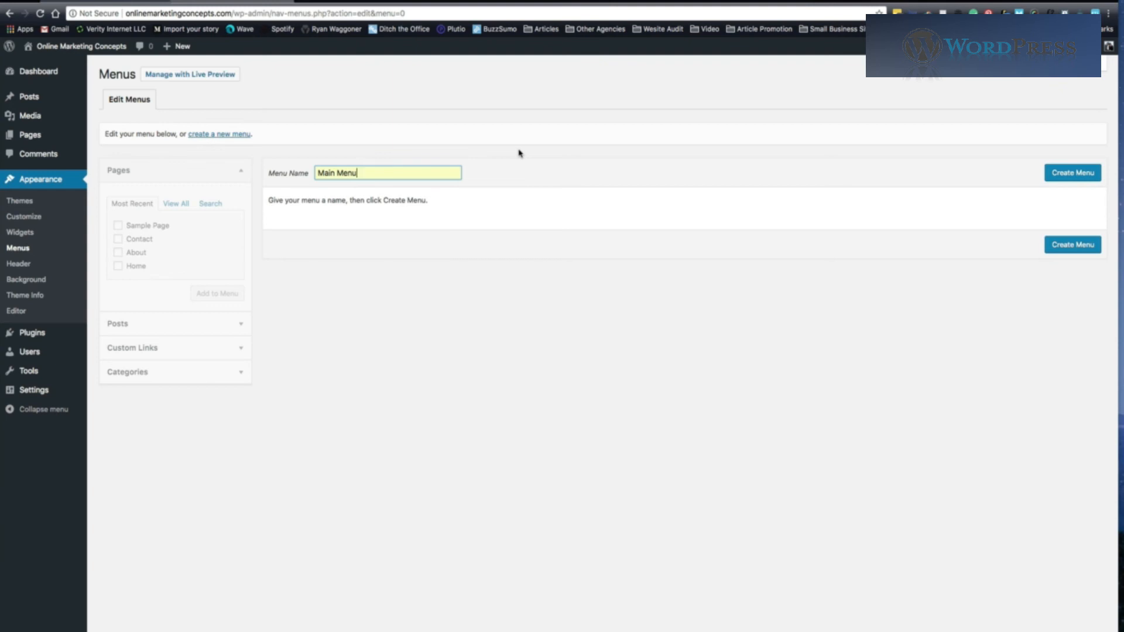
pyautogui.click(1052, 174)
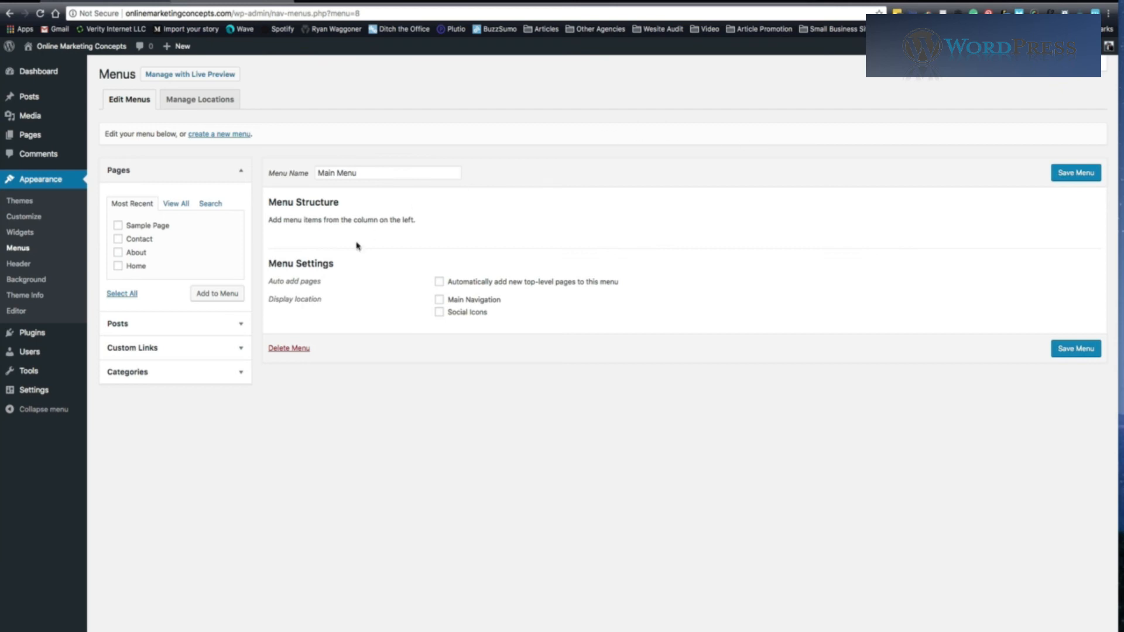
# Step: Add the Contact, About and Home pages to Main Menu, leaving out Sample Page
pyautogui.click(128, 173)
pyautogui.click(128, 174)
pyautogui.click(175, 204)
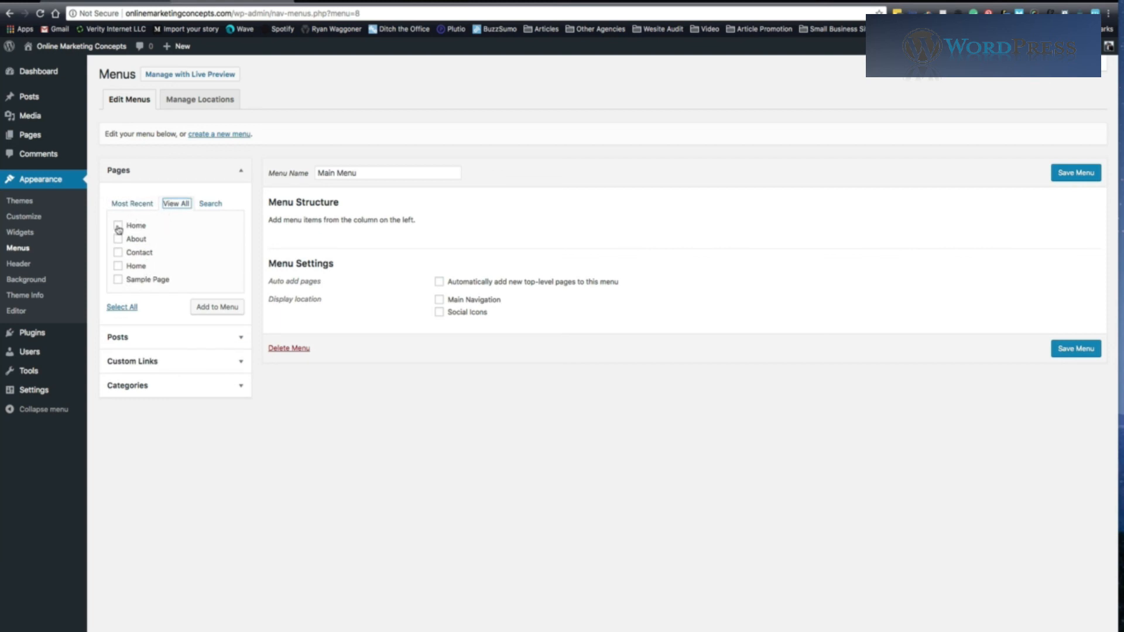
pyautogui.click(120, 204)
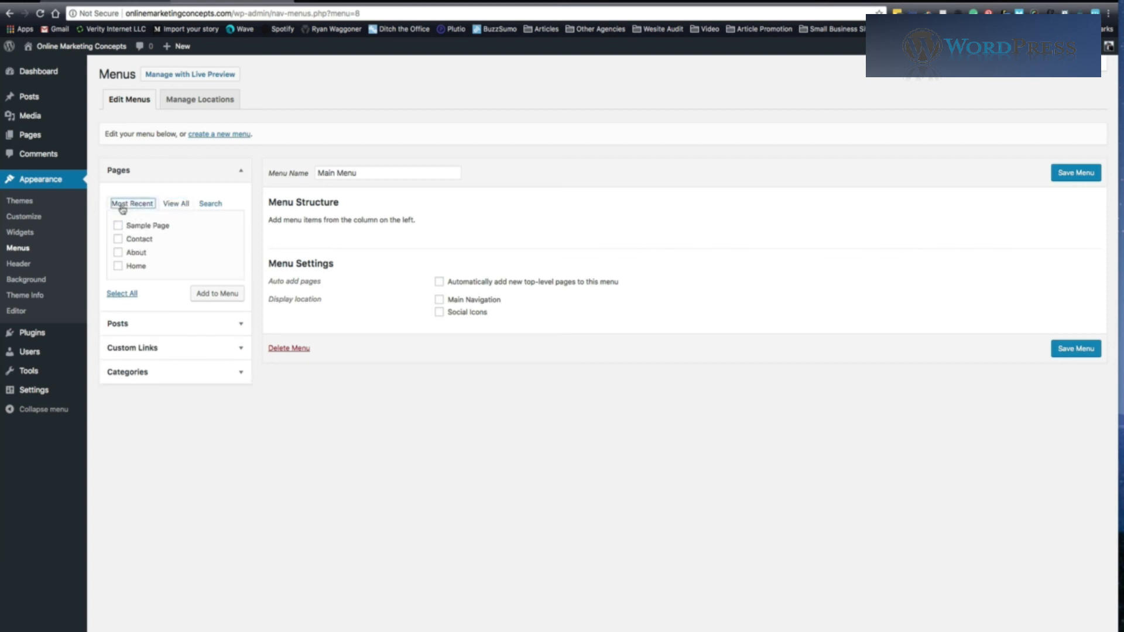
pyautogui.click(122, 293)
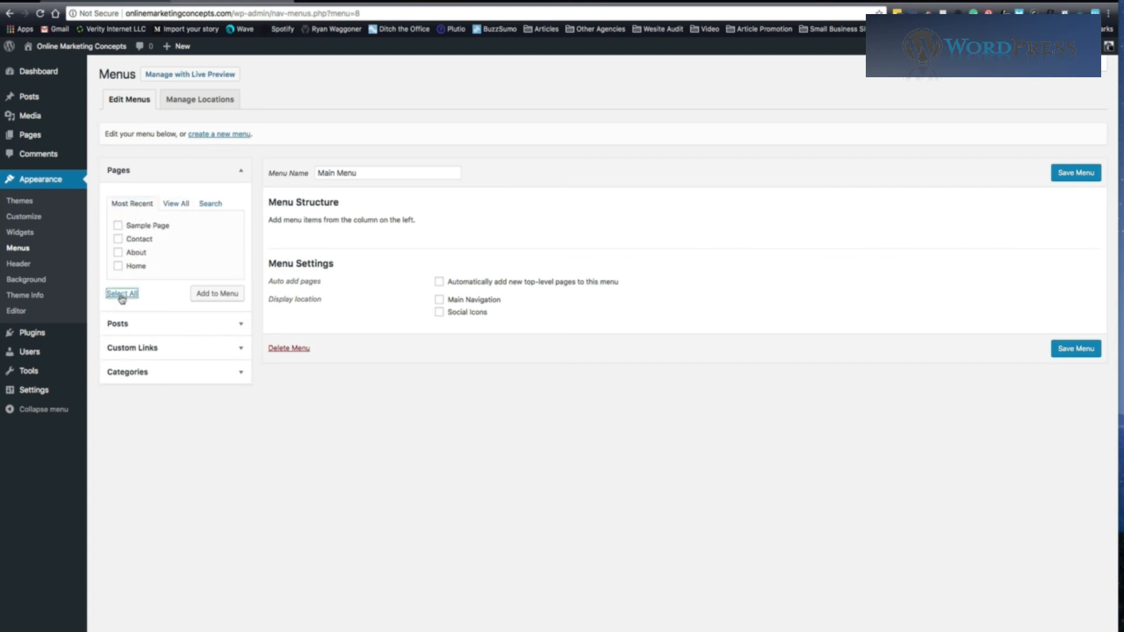
pyautogui.click(118, 227)
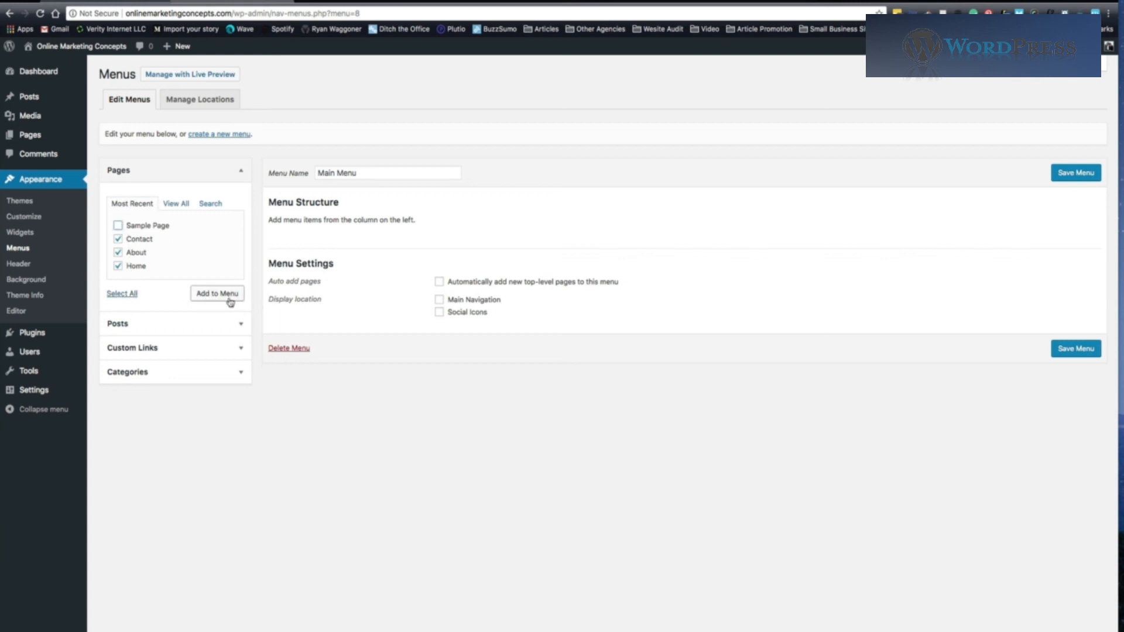
pyautogui.click(231, 302)
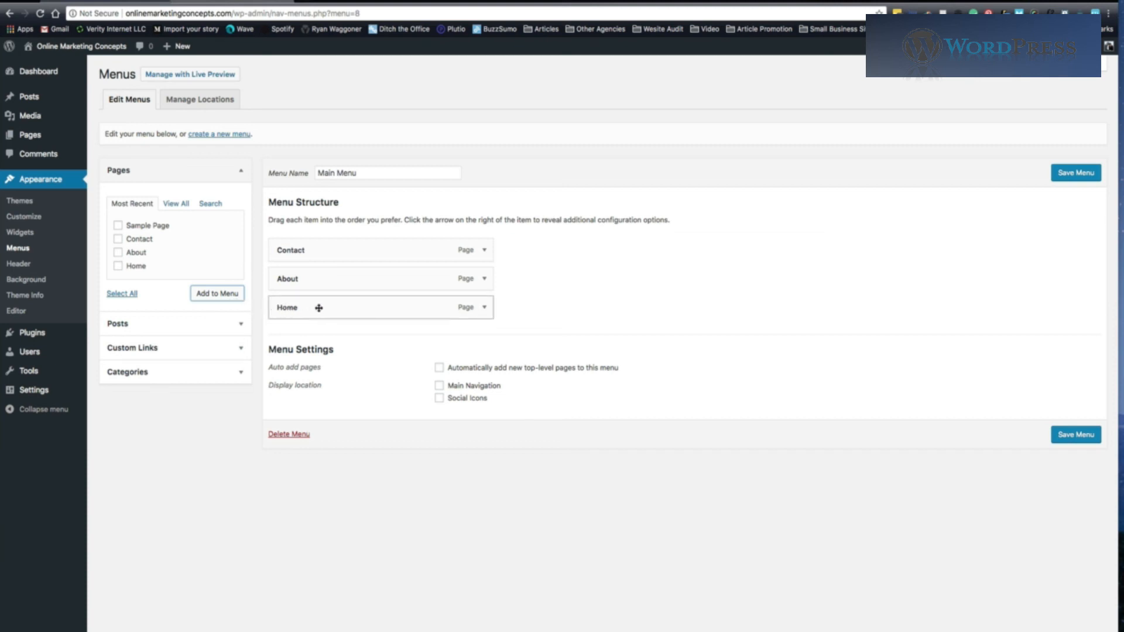
# Step: Reorder the menu items as Home, About, Contact and nest About as a sub item of Home
pyautogui.moveTo(319, 308); pyautogui.dragTo(305, 282)
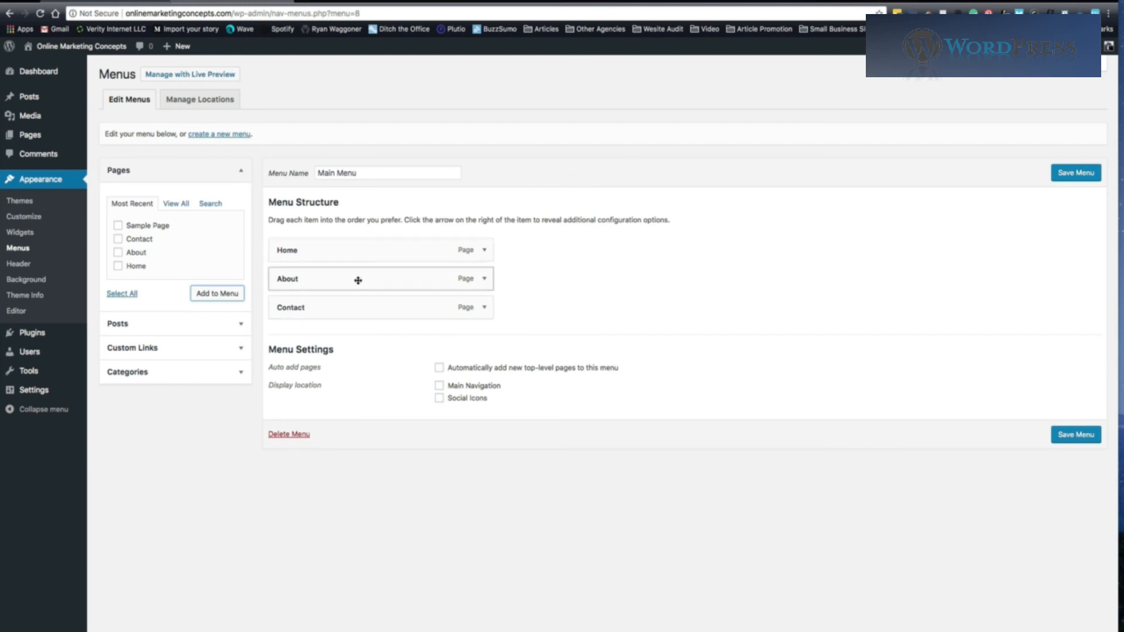
pyautogui.moveTo(314, 279); pyautogui.dragTo(334, 278)
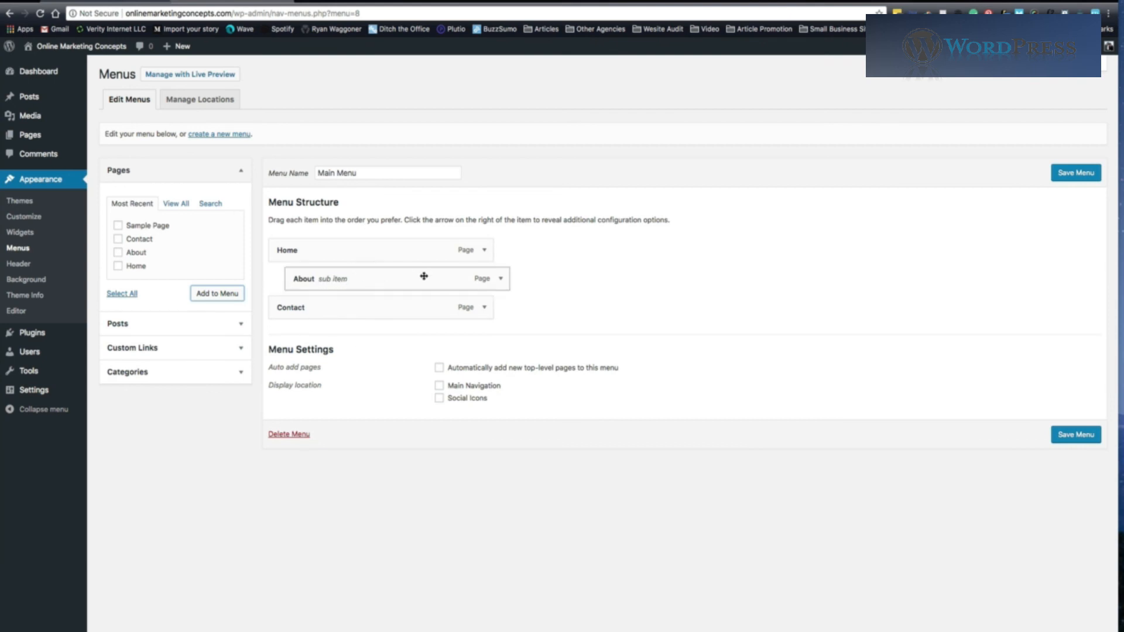
# Step: Return About to the top level of Main Menu and show the posts available to add
pyautogui.moveTo(401, 276)
pyautogui.mouseDown()
pyautogui.moveTo(387, 279)
pyautogui.moveTo(394, 293)
pyautogui.moveTo(402, 261)
pyautogui.mouseUp()
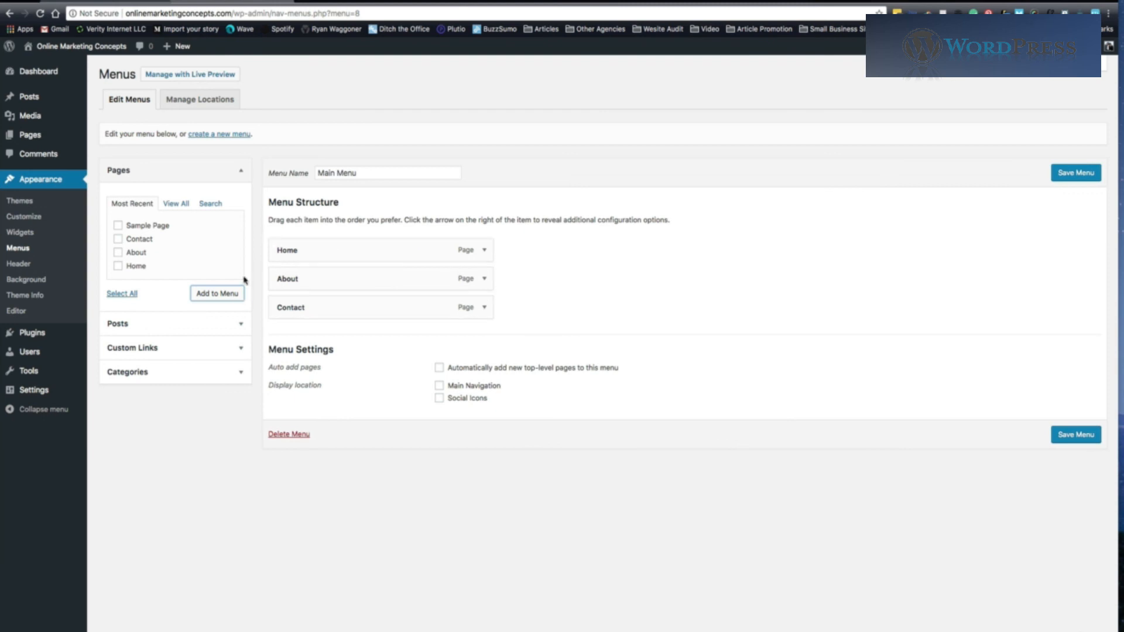
pyautogui.click(165, 325)
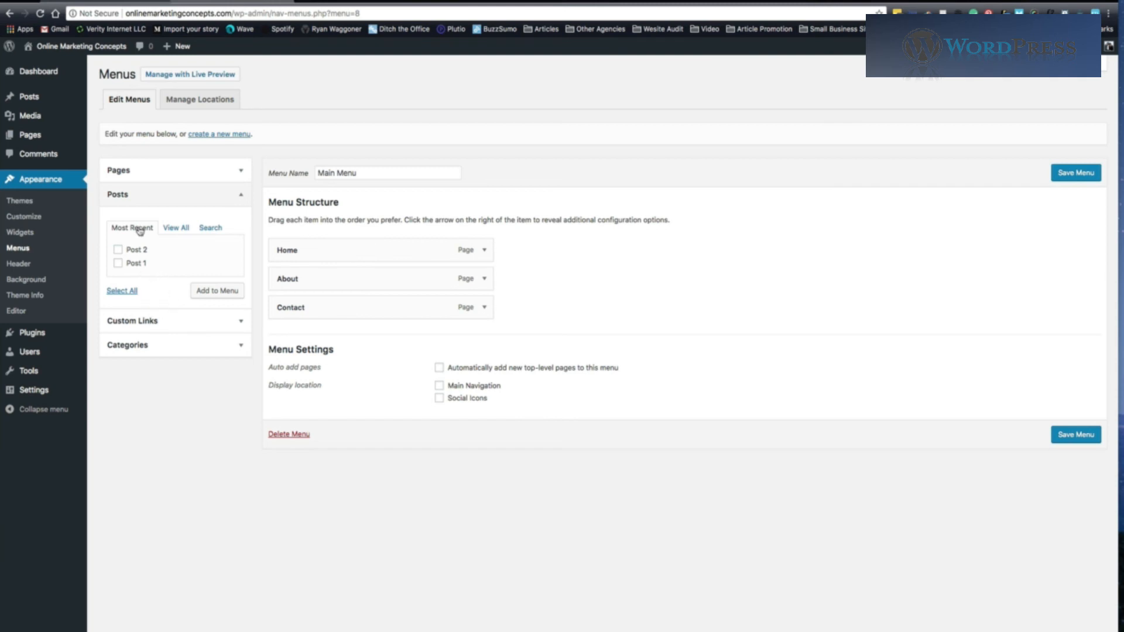
# Step: Add a custom link labelled Facebook with the URL # to Main Menu and save the menu
pyautogui.click(153, 320)
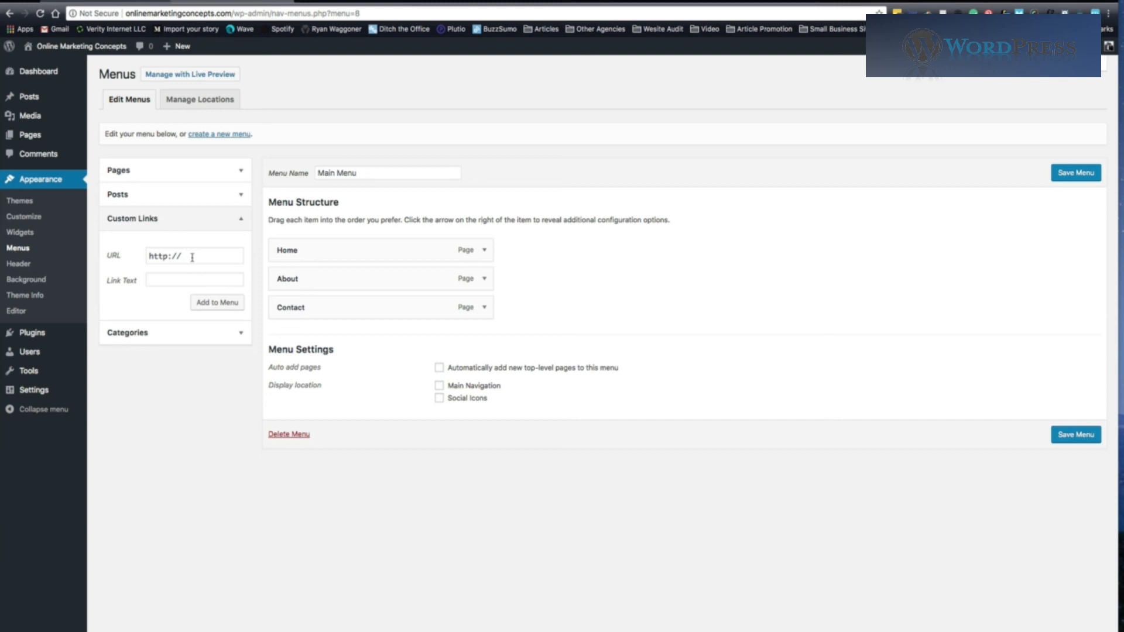
pyautogui.click(179, 257)
pyautogui.moveTo(180, 256); pyautogui.dragTo(109, 259)
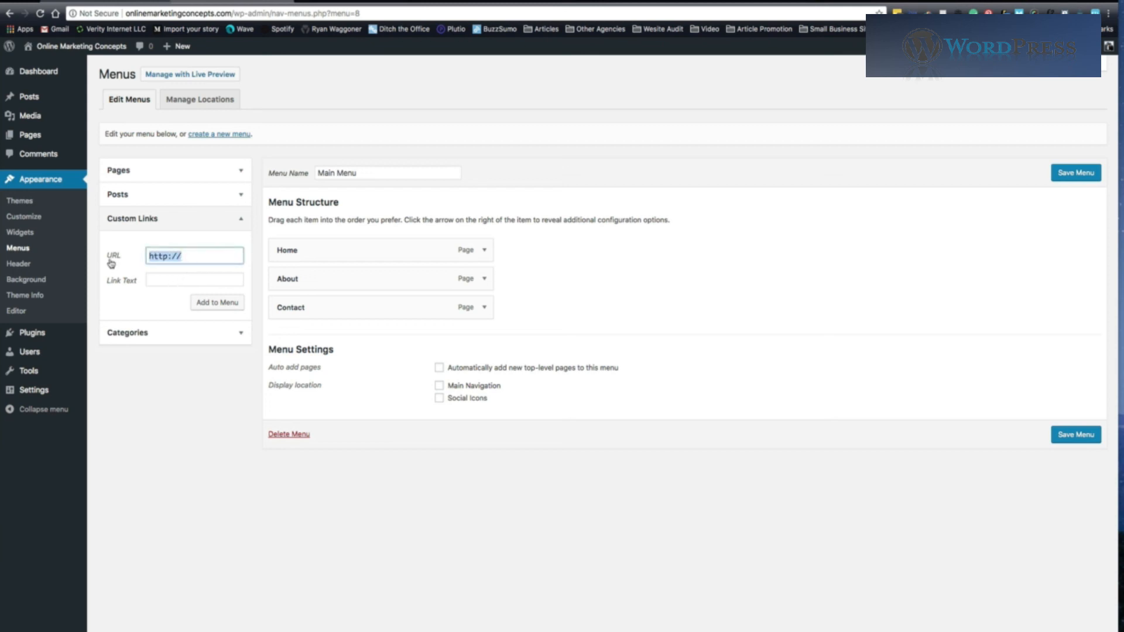
pyautogui.write('#')
pyautogui.click(170, 285)
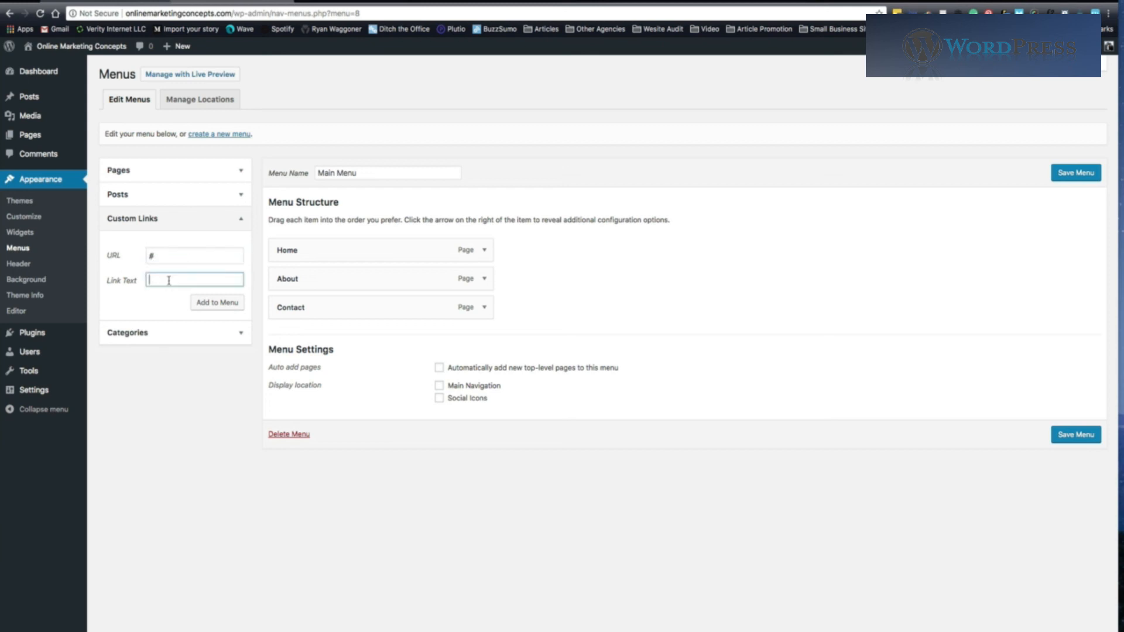
pyautogui.write('Fac')
pyautogui.write('ebo')
pyautogui.press('BackSpace')
pyautogui.write('ook')
pyautogui.click(218, 302)
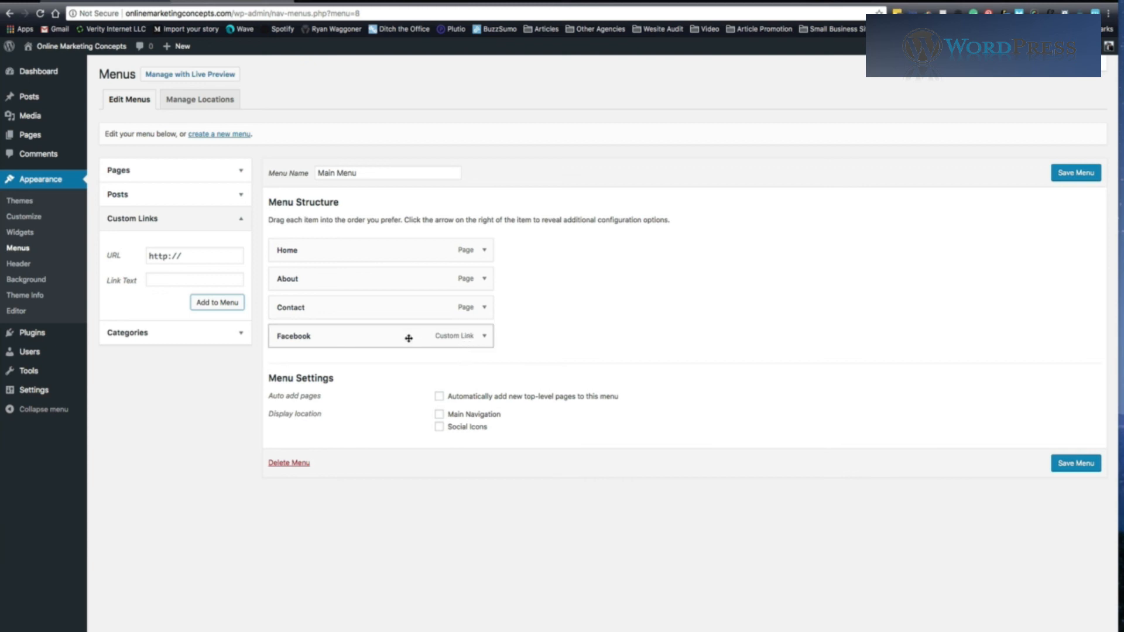
pyautogui.click(230, 332)
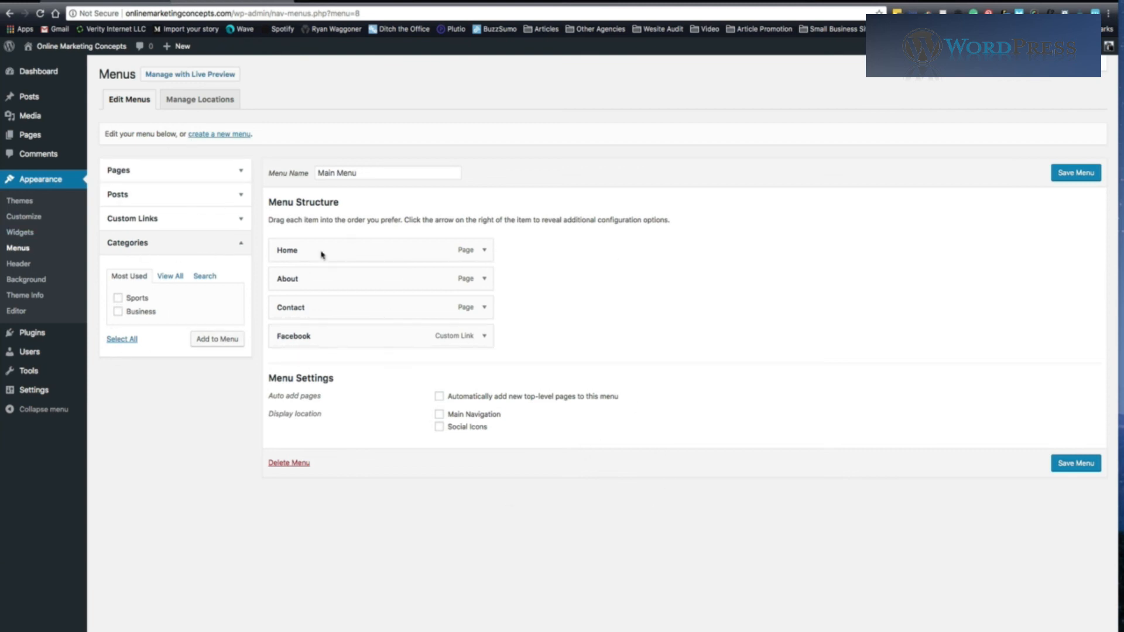
pyautogui.click(1078, 174)
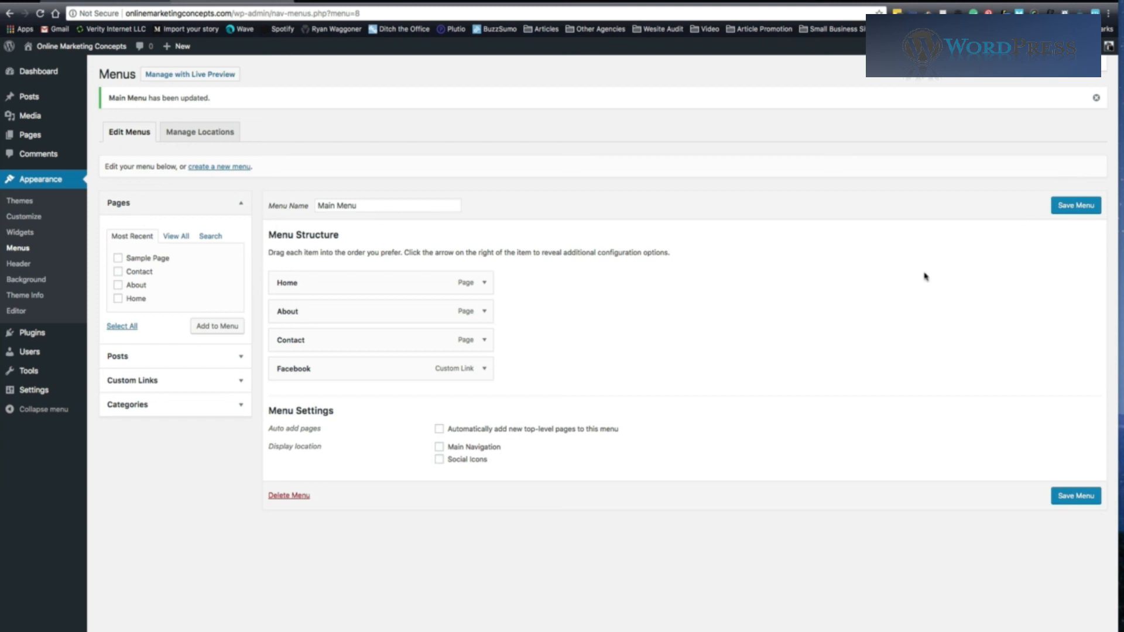
# Step: Assign Main Menu to the Main Navigation theme location, save the change and reload the site's front page
pyautogui.click(206, 134)
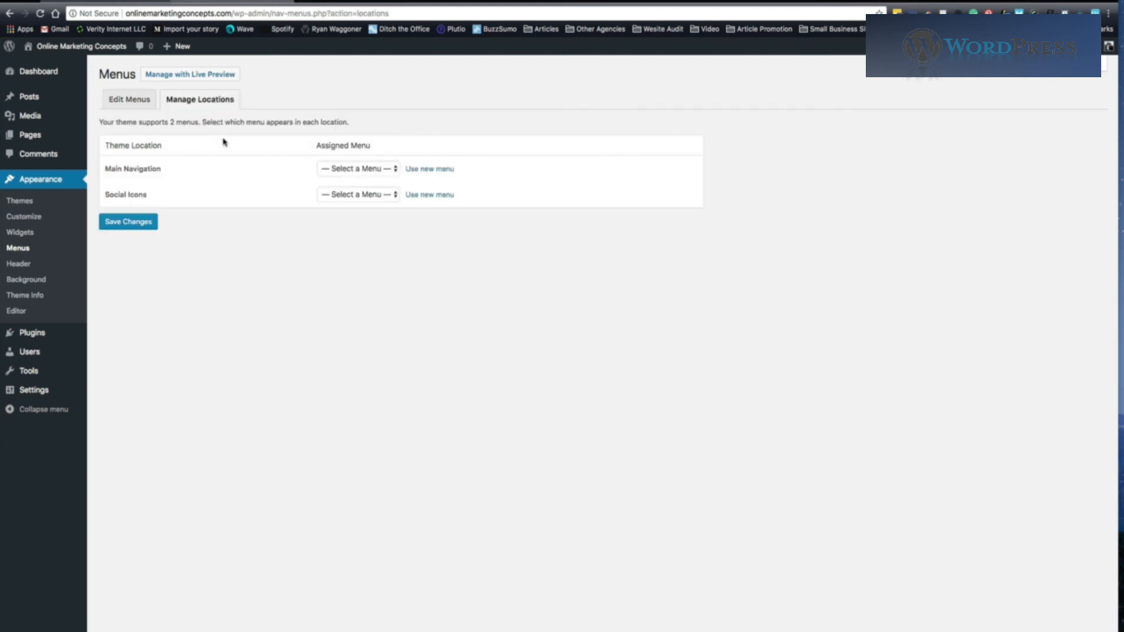
pyautogui.click(353, 169)
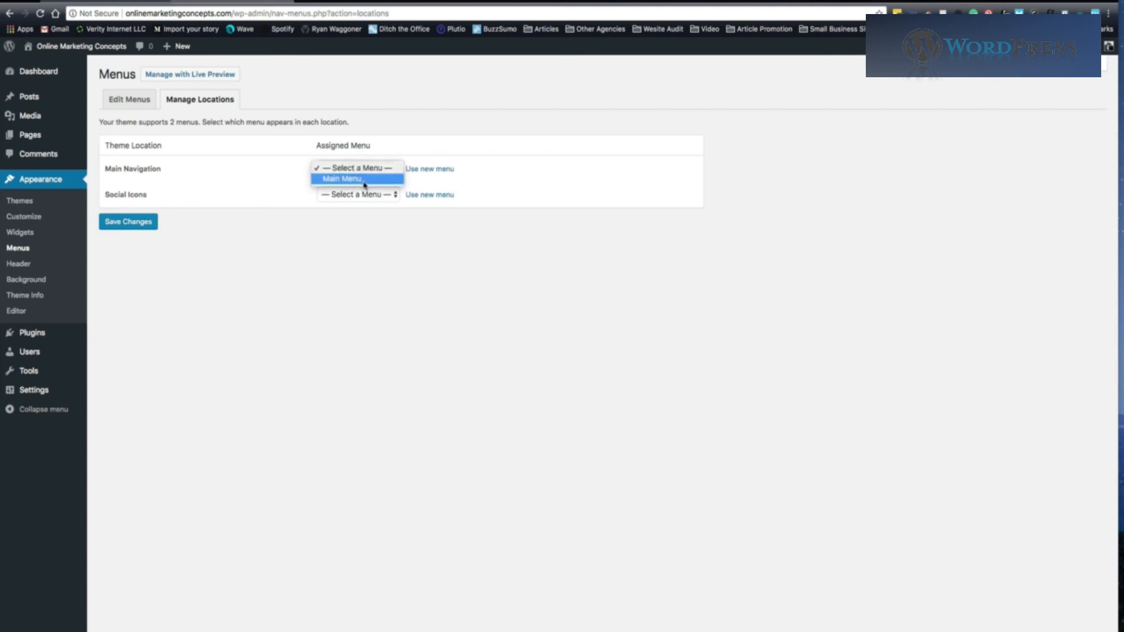
pyautogui.click(364, 182)
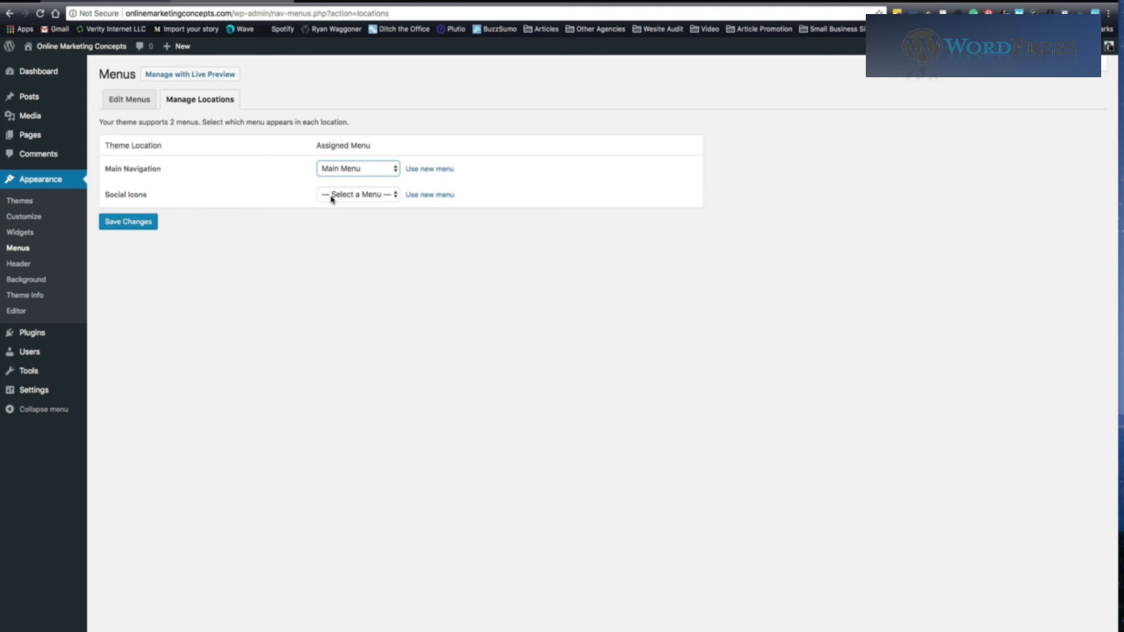
pyautogui.click(141, 229)
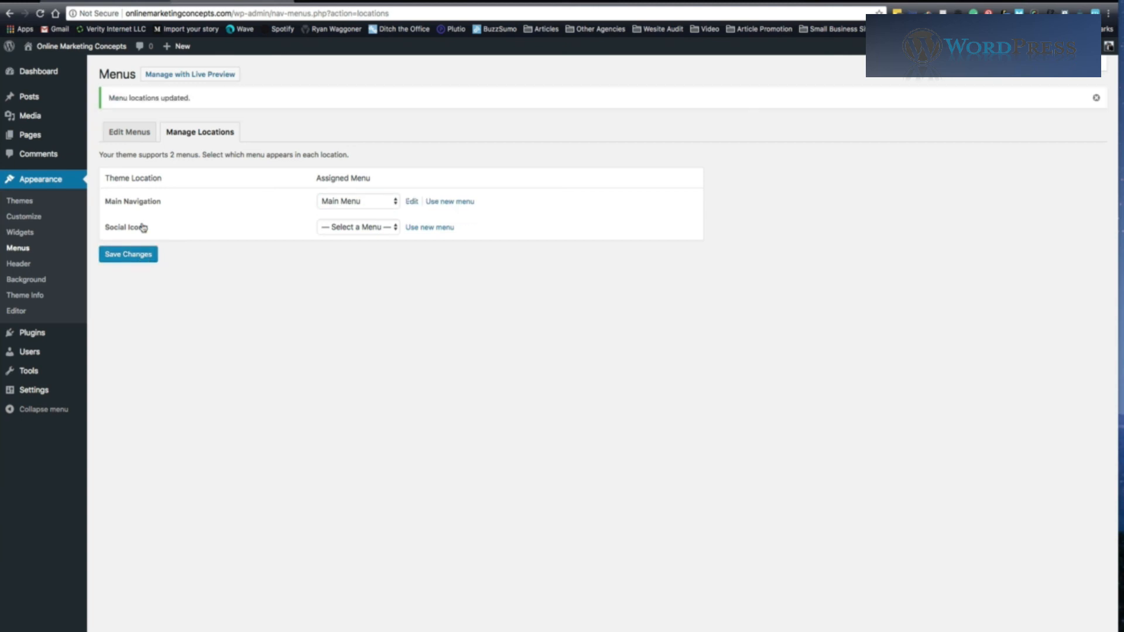
pyautogui.click(116, 3)
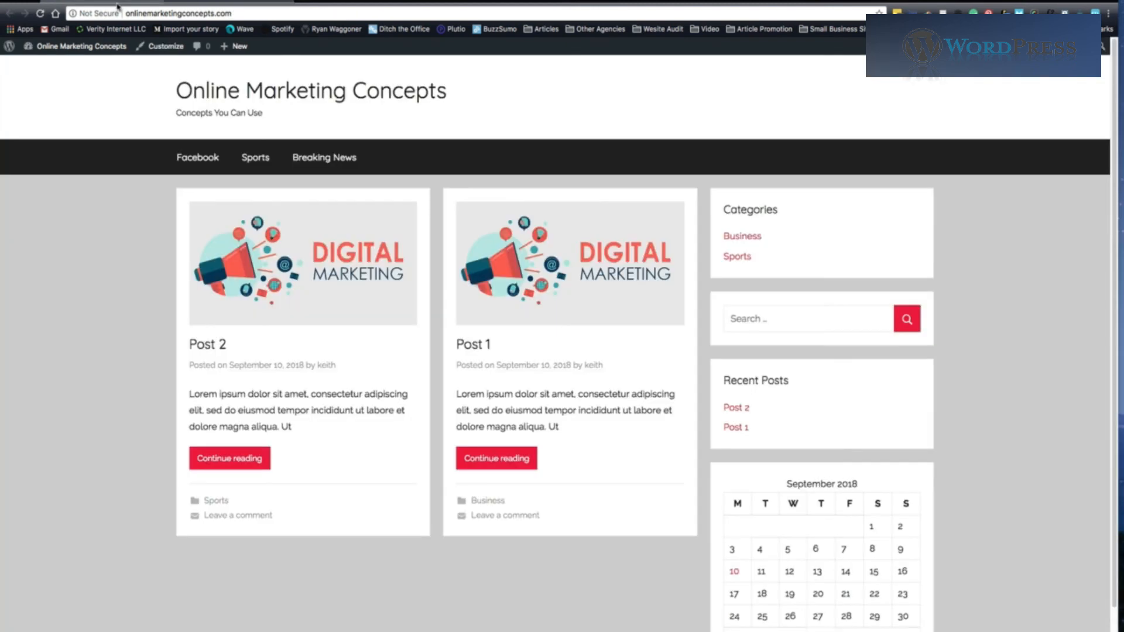
pyautogui.click(42, 14)
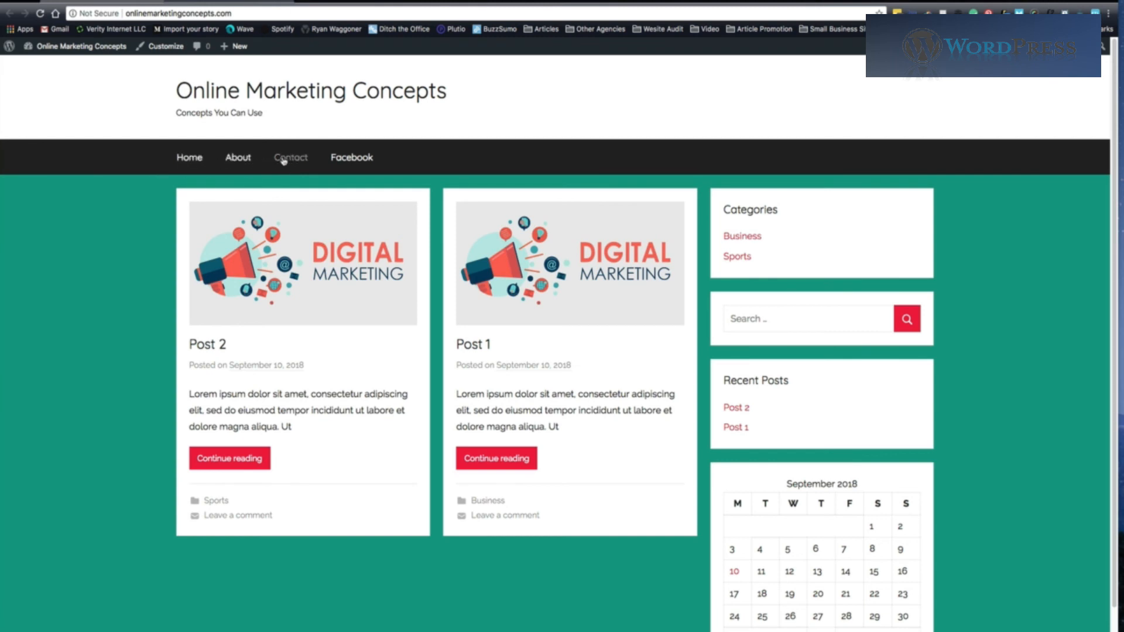
# Step: Remove the Facebook link from Main Menu, save the menu and return to the site's front page
pyautogui.click(113, 3)
pyautogui.click(142, 137)
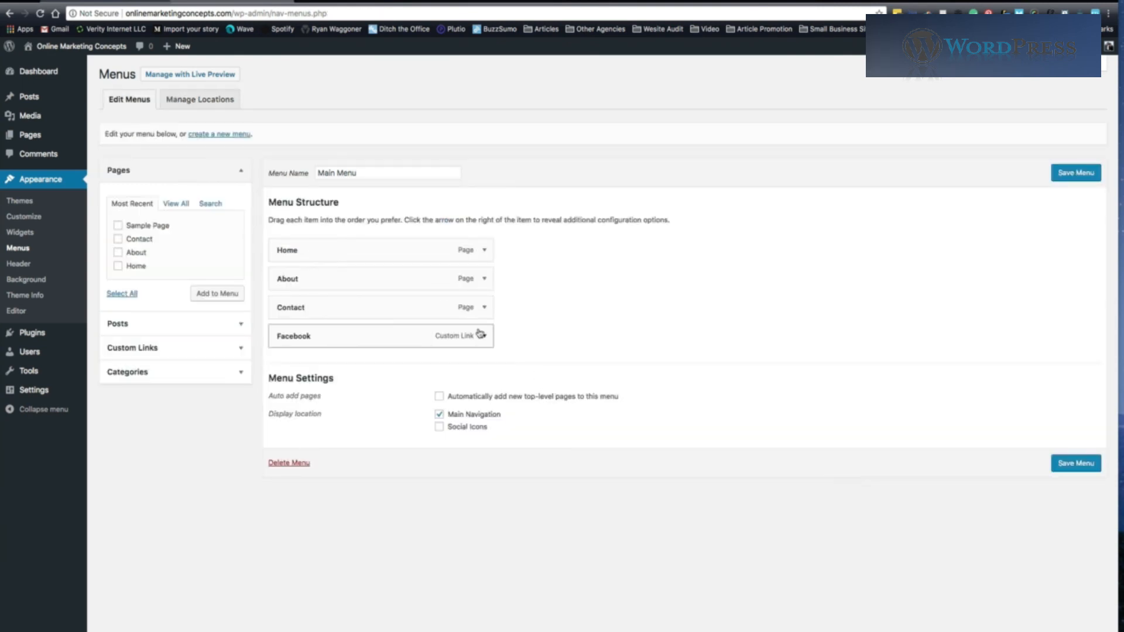
pyautogui.click(484, 336)
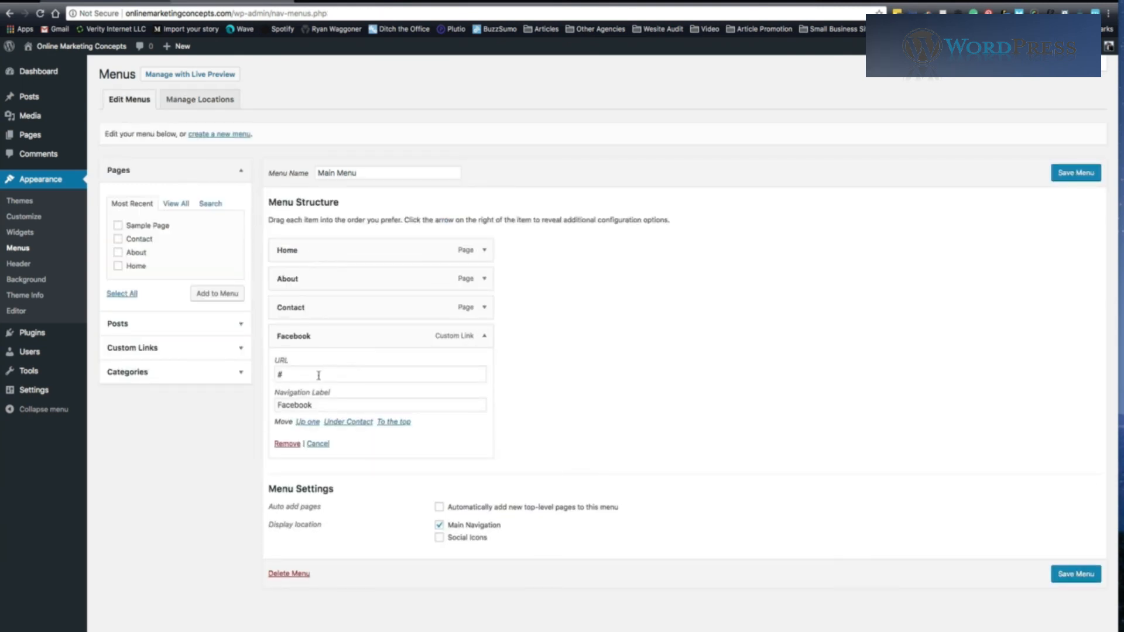
pyautogui.click(287, 445)
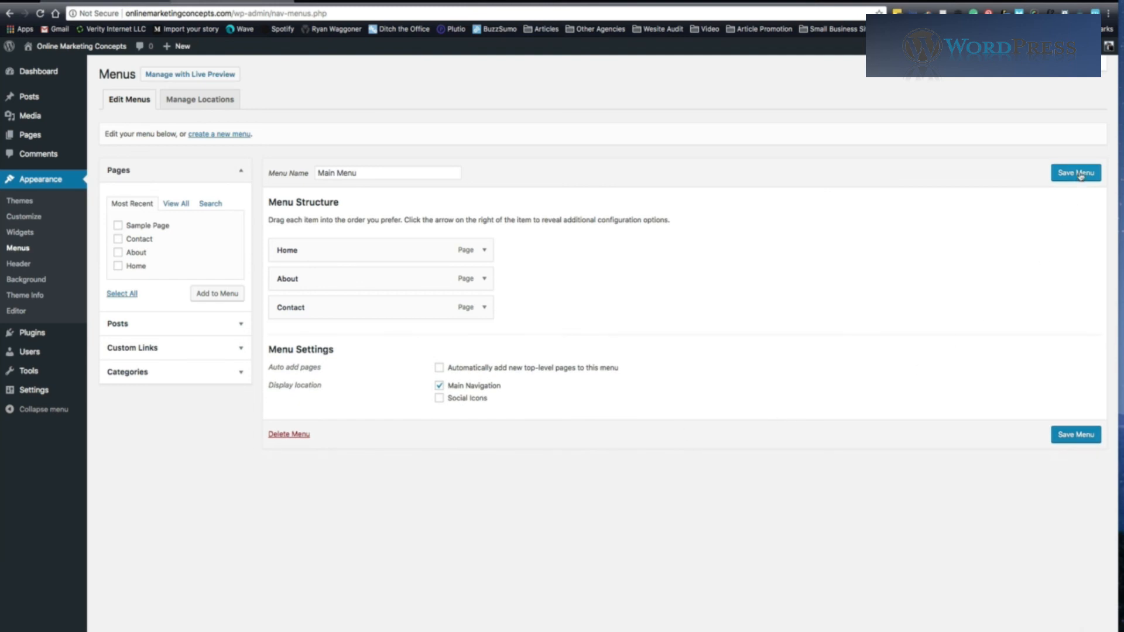
pyautogui.click(1081, 173)
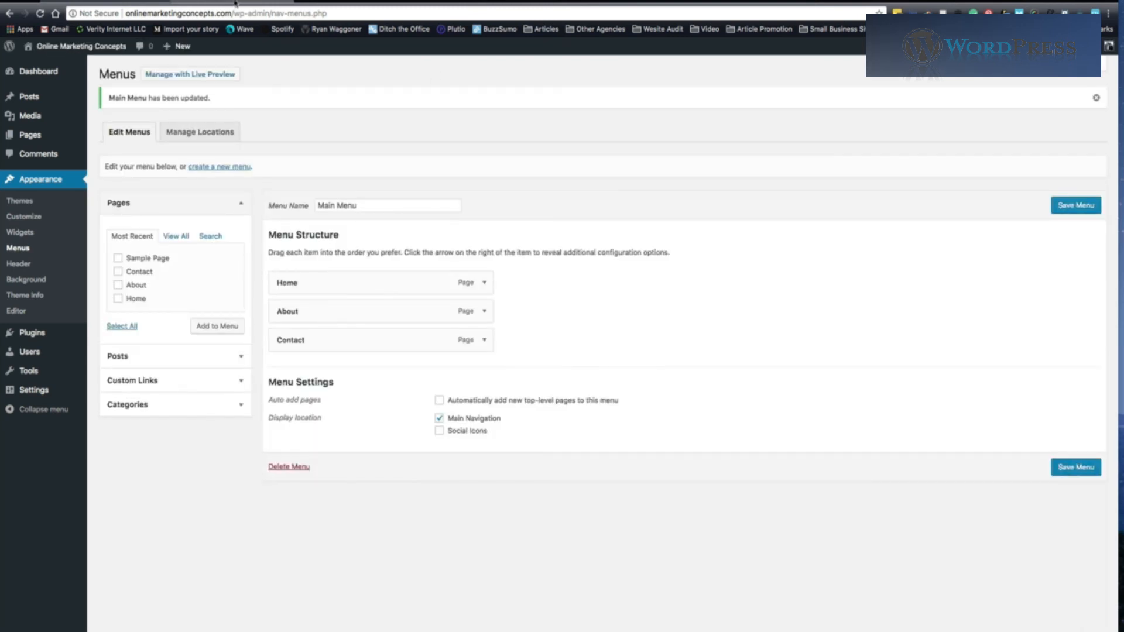
pyautogui.click(235, 3)
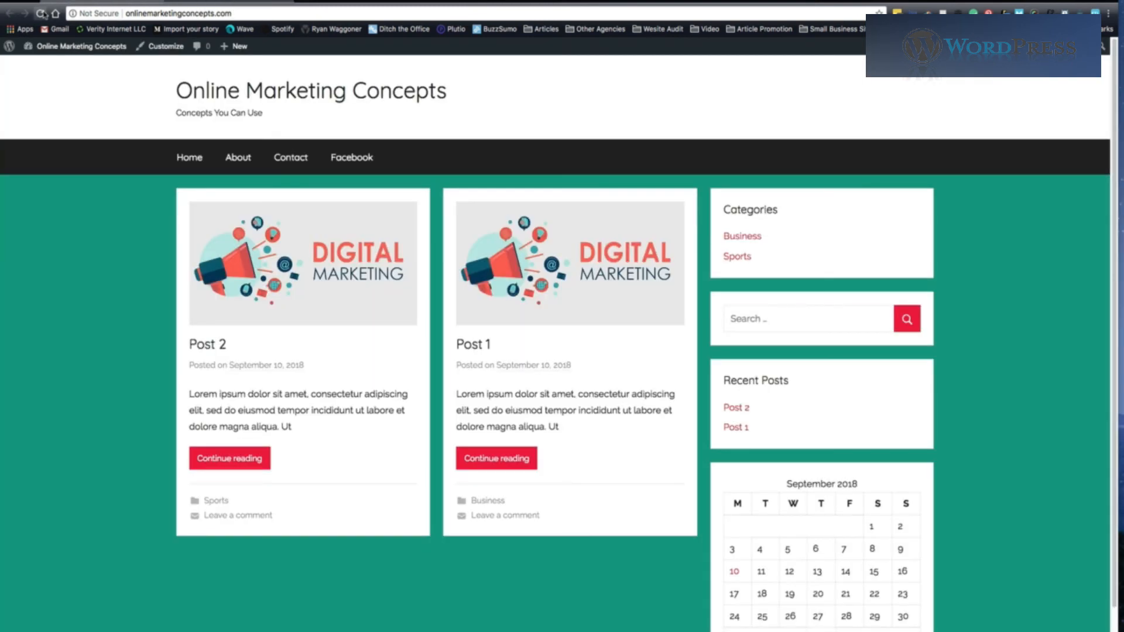